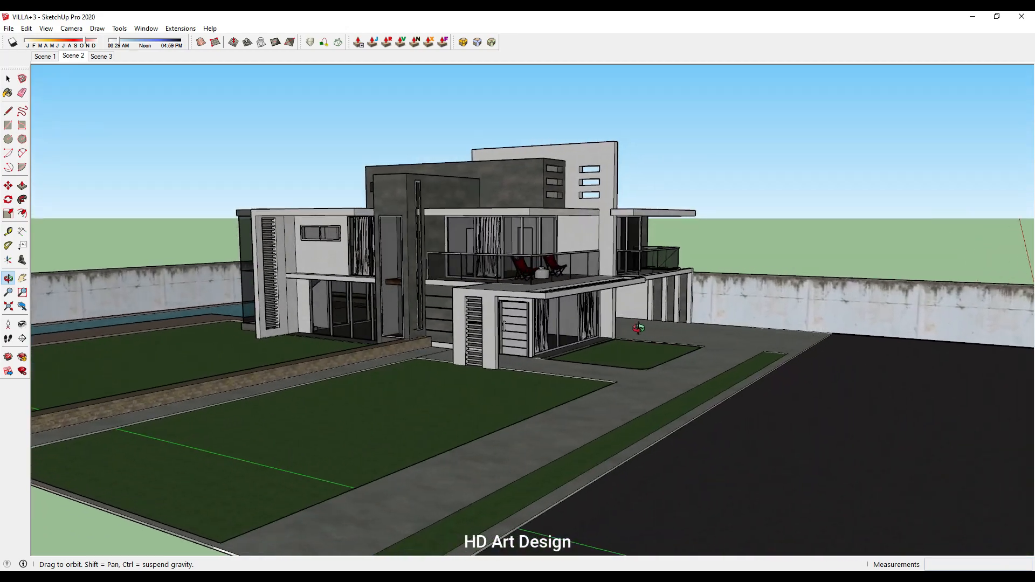
Step: Examine the villa model from the front and from an angled view in SketchUp
key(f)
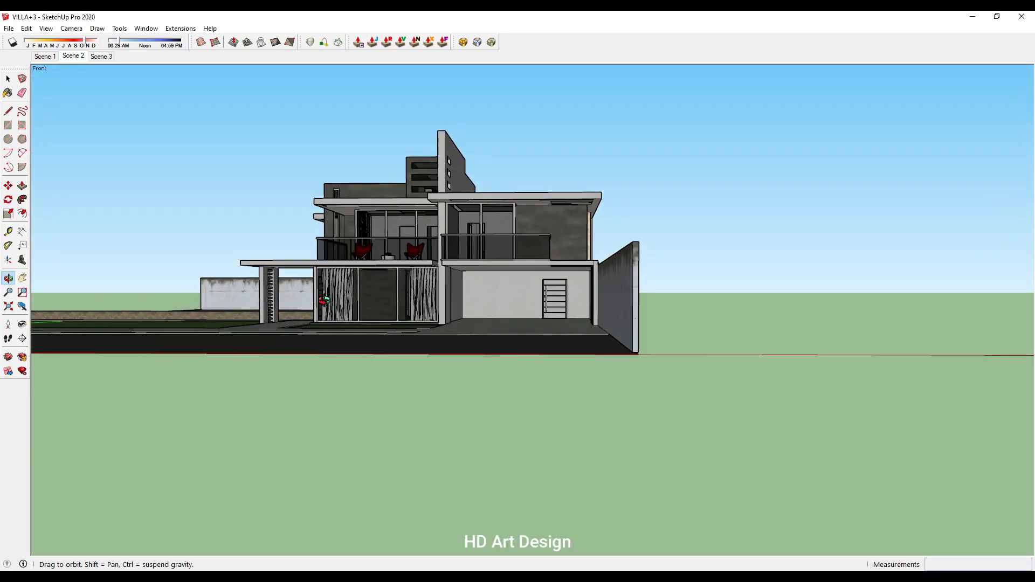
drag(324, 300, 617, 363)
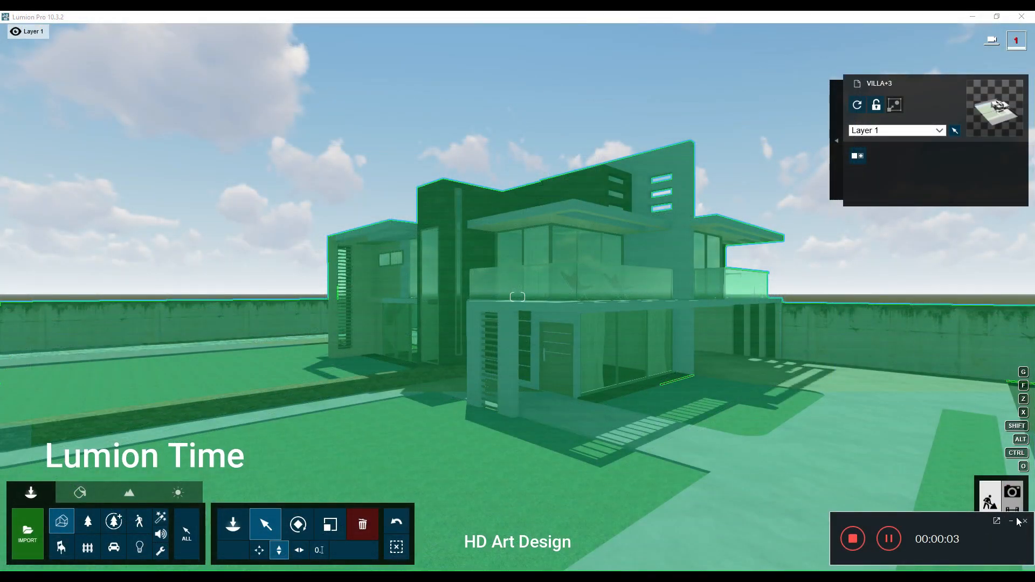
Step: Switch to Lumion and examine the imported villa's exterior from different distances around its front corner
click(1012, 521)
key(a)
right_drag(539, 324, 720, 327)
key(a)
key(a)
key(q)
key(s)
key(d)
key(w)
key(d)
key(s)
key(e)
key(d)
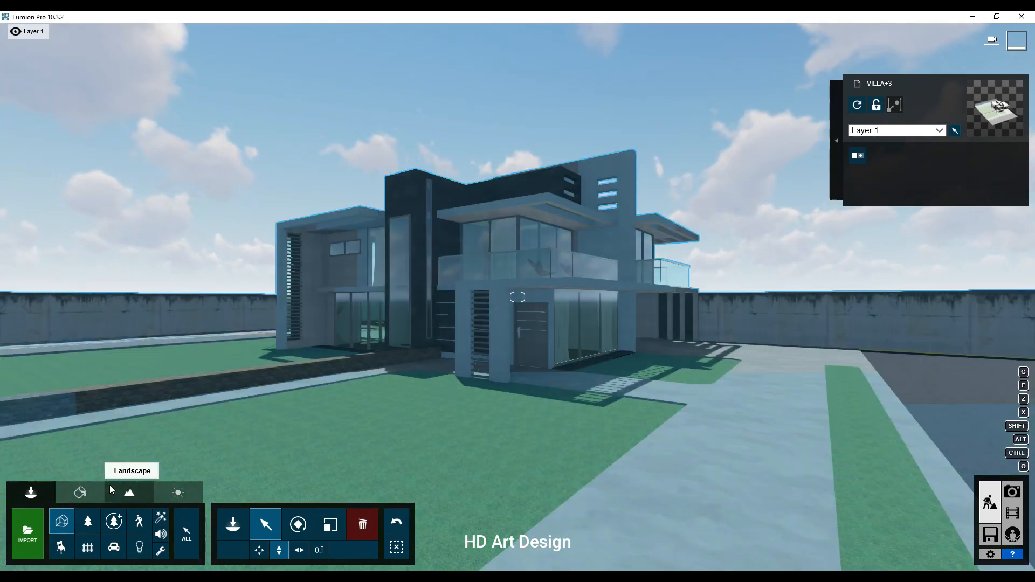
Step: Apply the Wild Grass 02 material to the villa's lawn surfaces
click(80, 493)
click(398, 442)
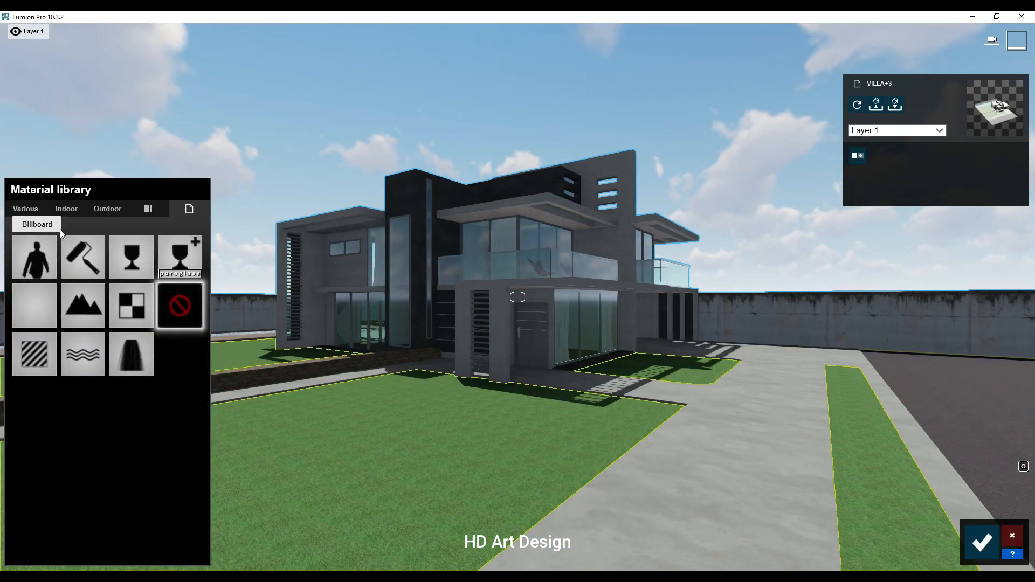
click(32, 213)
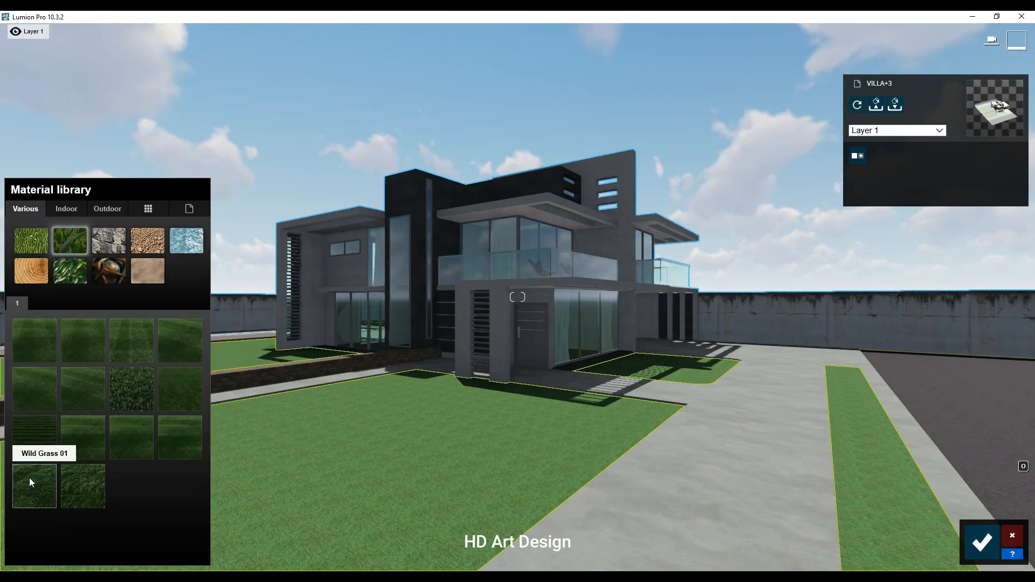
click(33, 486)
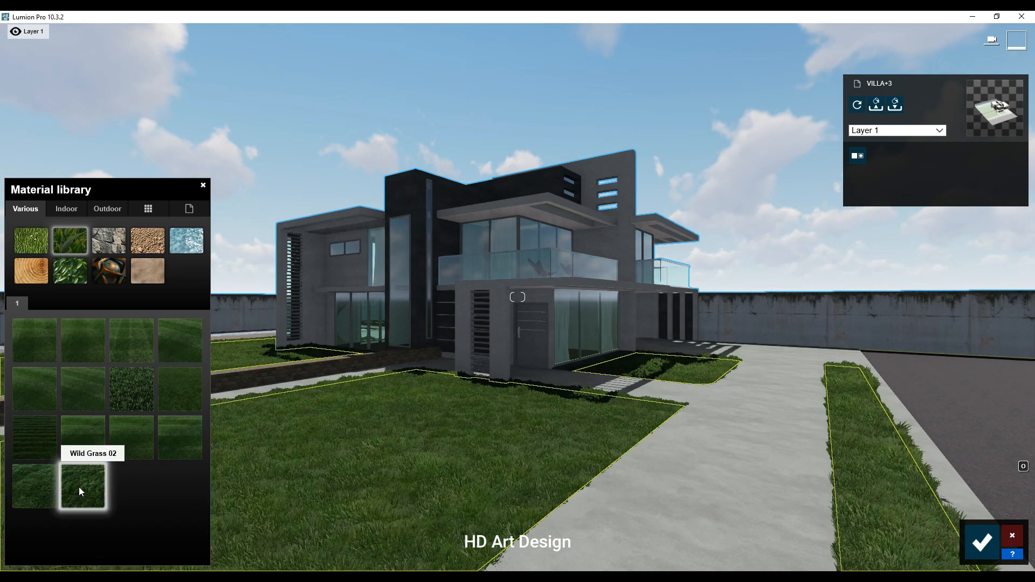
click(79, 487)
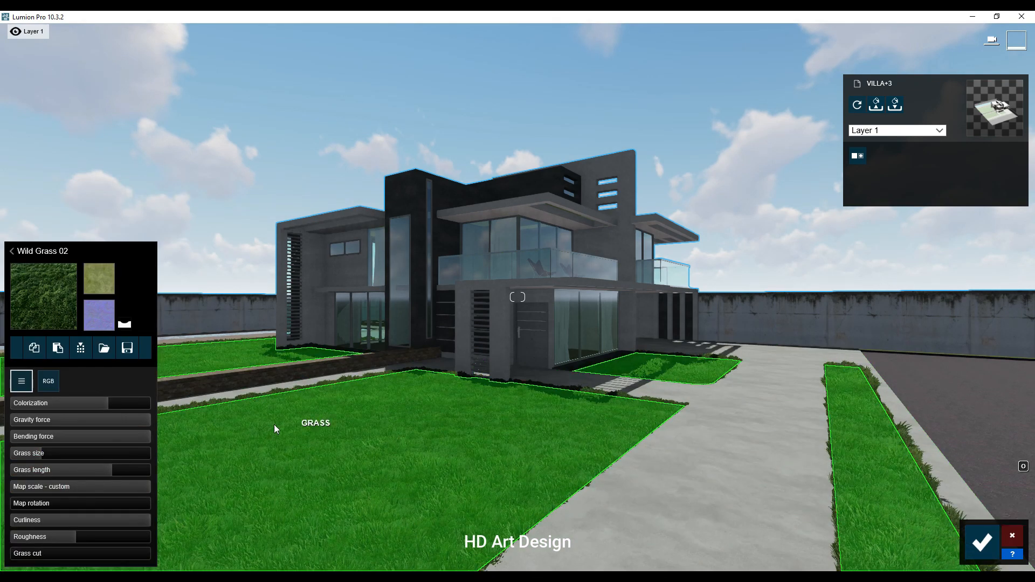
Step: Slightly reduce the lawn material's colorization and grass size, and save the material changes
drag(105, 402, 99, 401)
drag(47, 457, 35, 454)
click(969, 543)
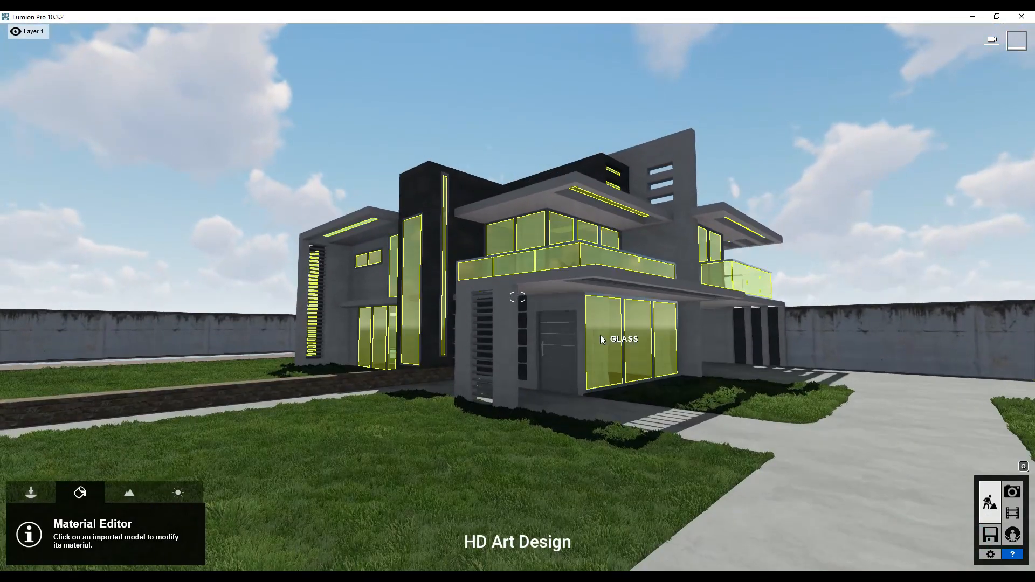
Step: Replace the material of the windows and balcony railings with Interior Volume Glass 004 and save the change
click(600, 335)
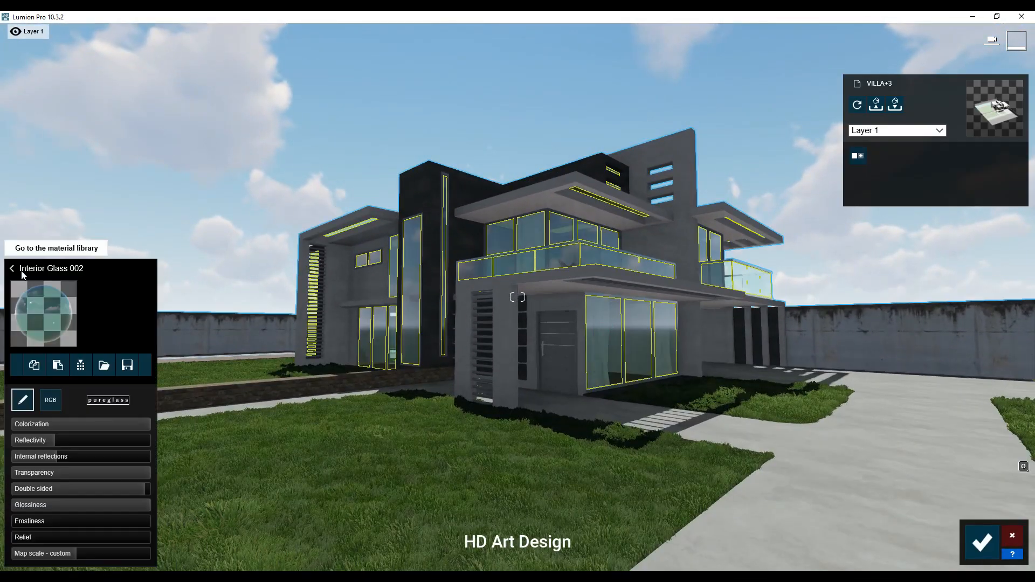
click(48, 310)
click(179, 388)
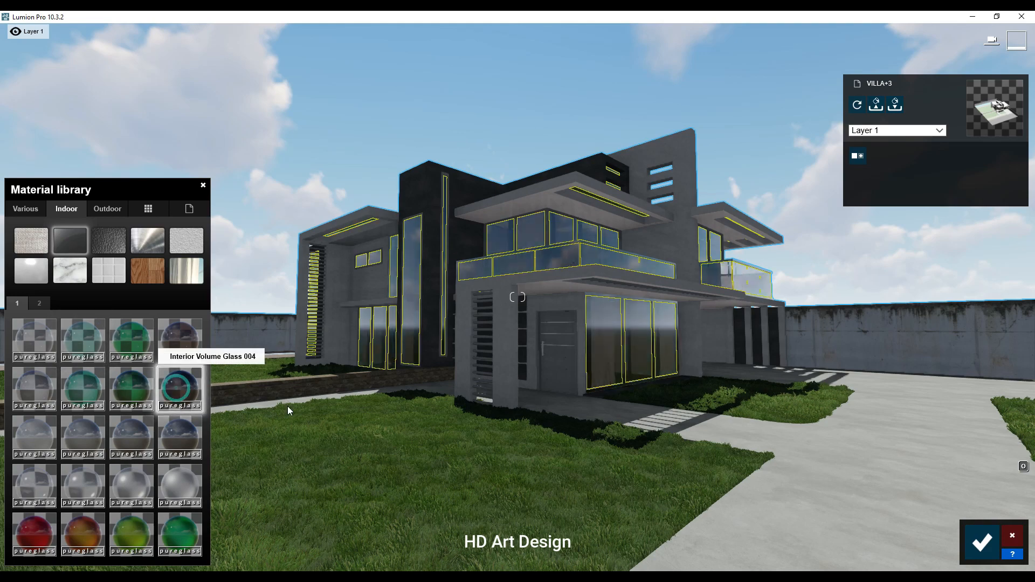
click(982, 542)
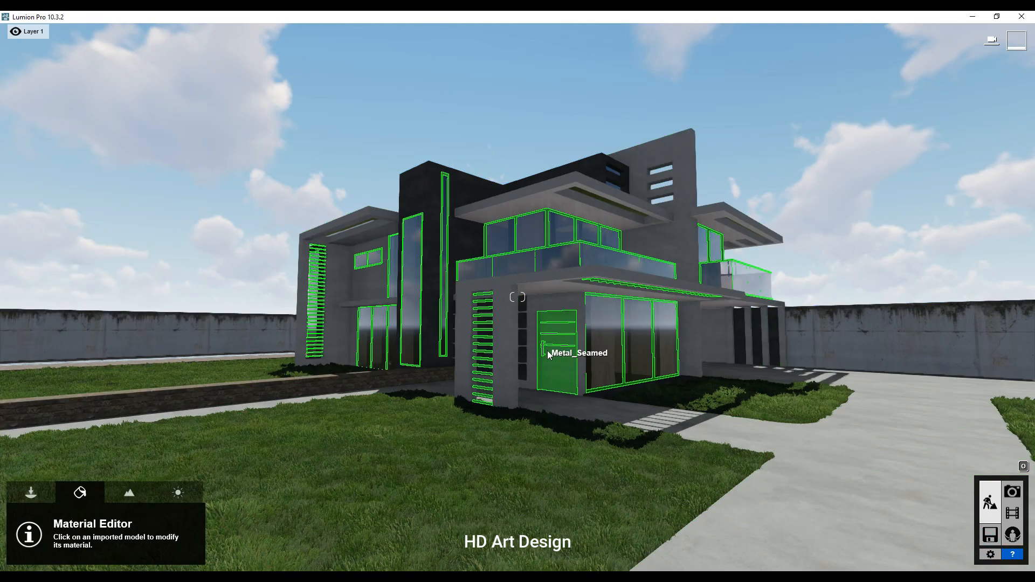
Step: Apply the indoor Aluminium metal to the Metal_Seamed door, window frames and louvers, and fine-tune its colorization, gloss and reflectivity
click(545, 350)
click(84, 210)
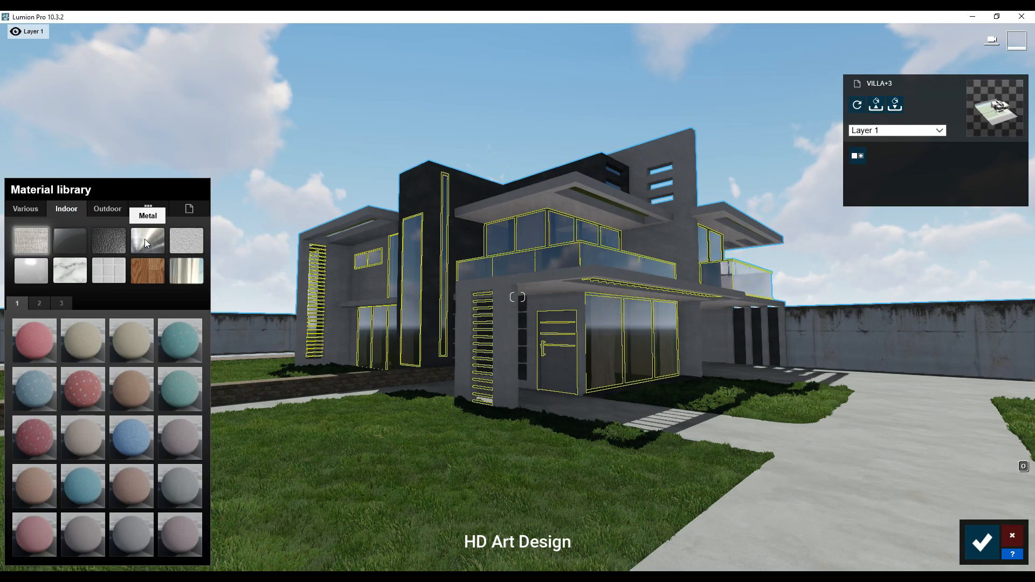
click(147, 239)
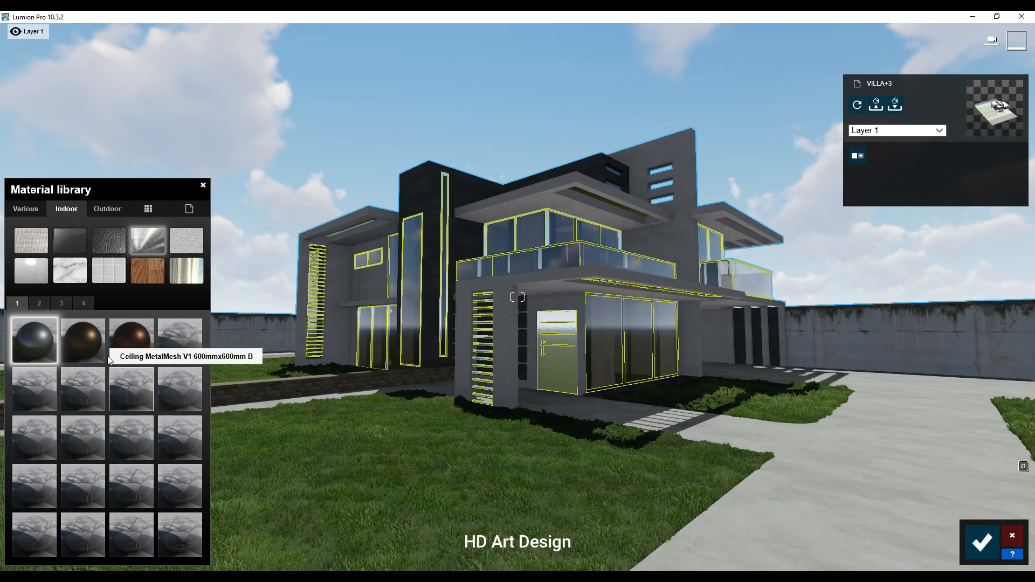
click(34, 339)
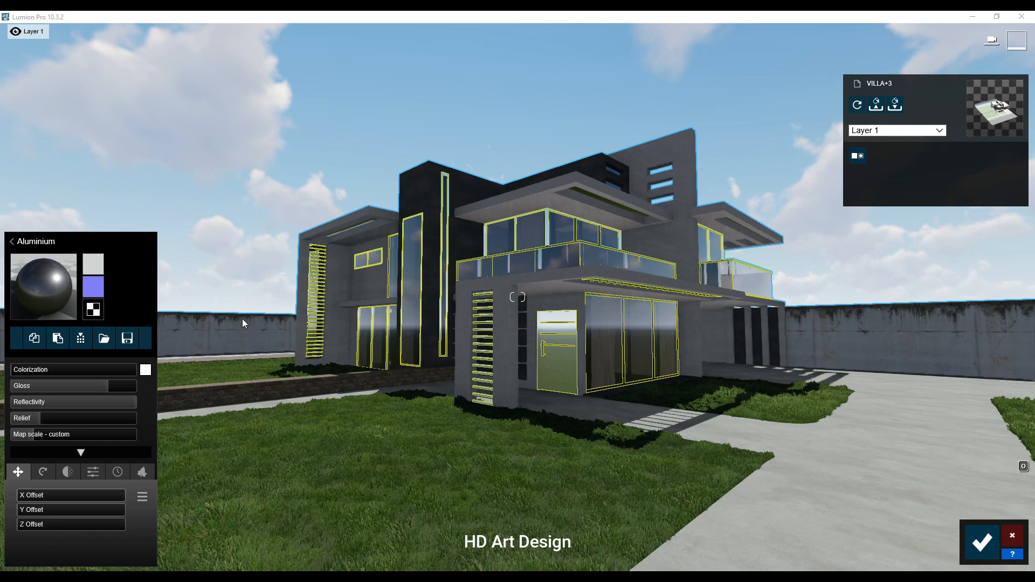
click(546, 368)
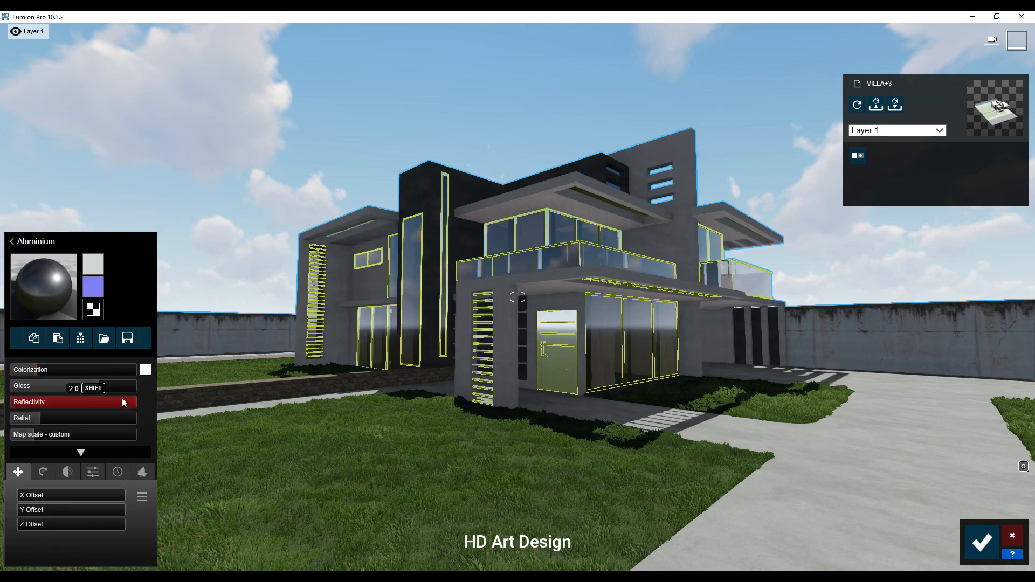
Step: Try the indoor Plaster New 001 material on the villa's light exterior walls and check its texture up close
click(507, 330)
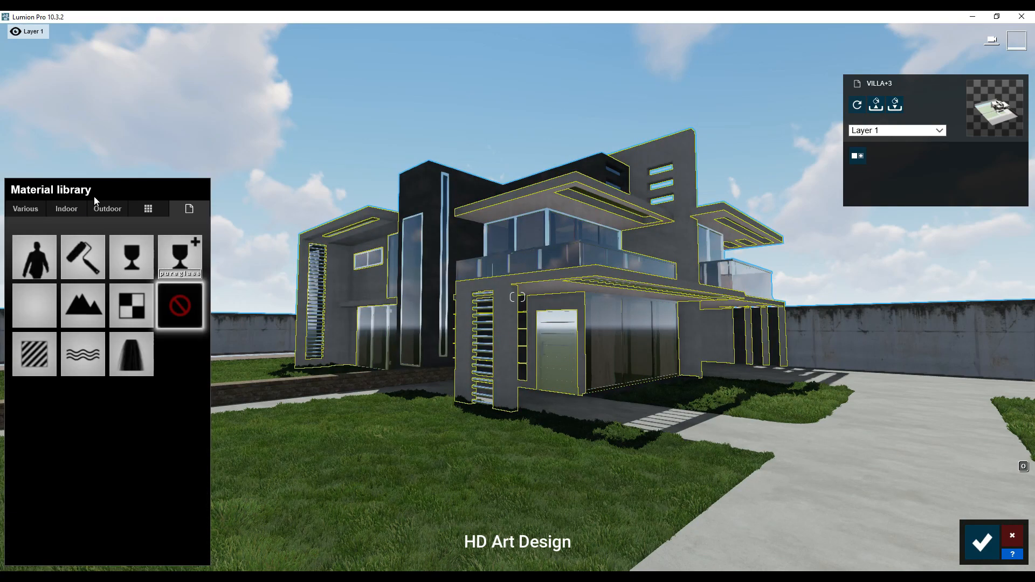
click(66, 209)
click(192, 245)
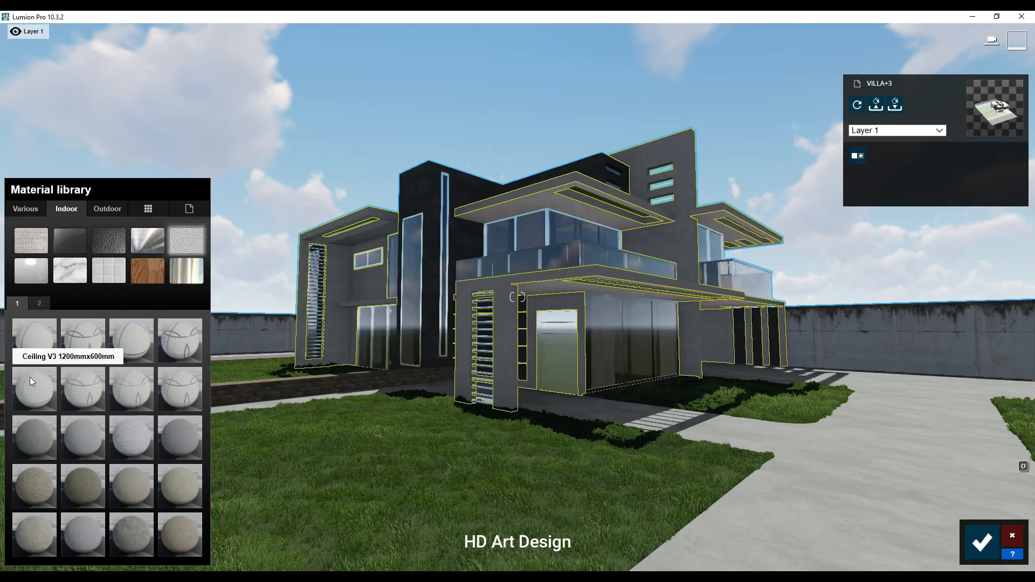
click(19, 305)
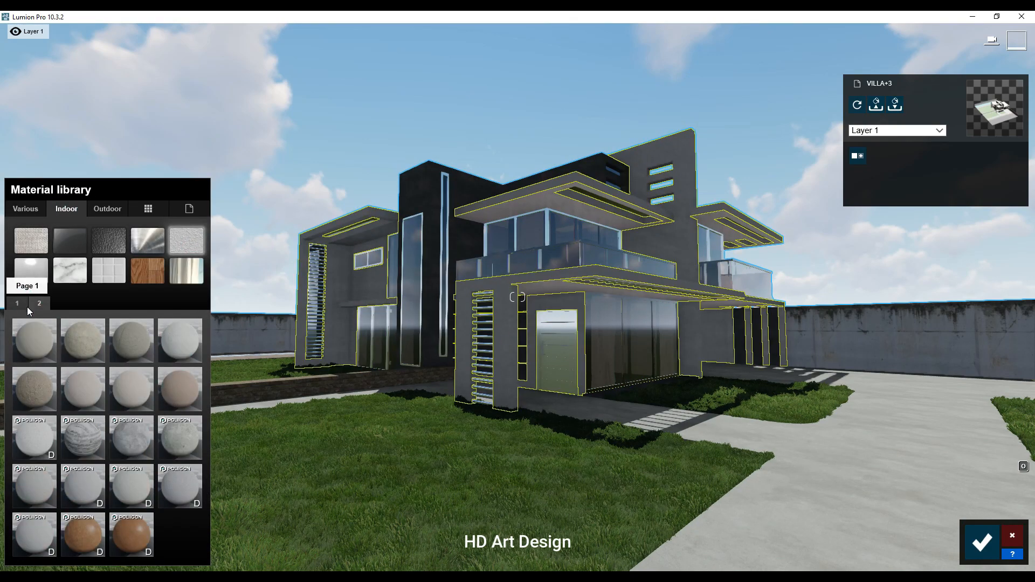
click(179, 344)
key(w)
right_drag(518, 297, 496, 353)
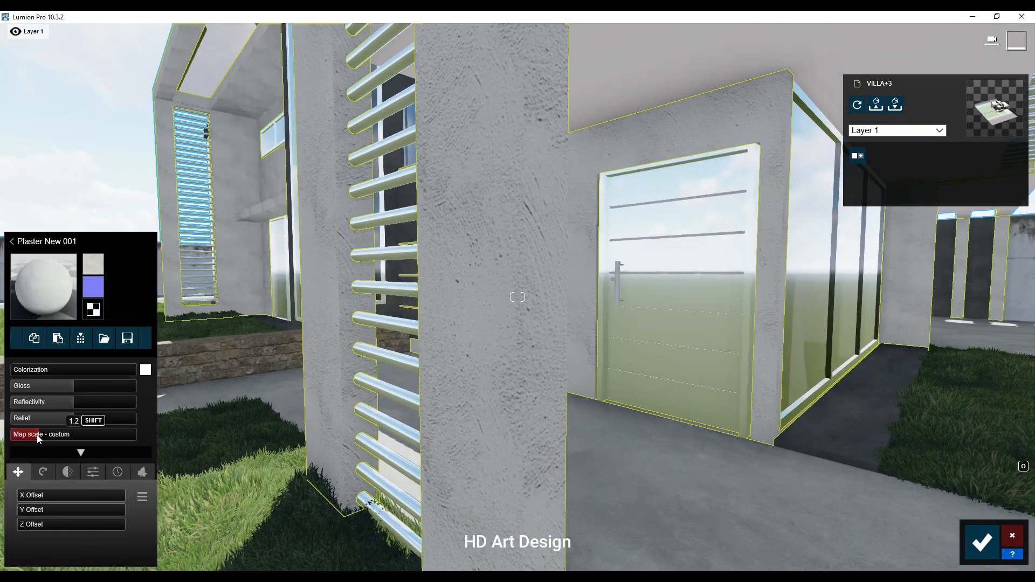
Step: Apply Plaster 022 1024 to the light exterior walls with a map scale of about 0.5 and colorization raised to about half
click(12, 242)
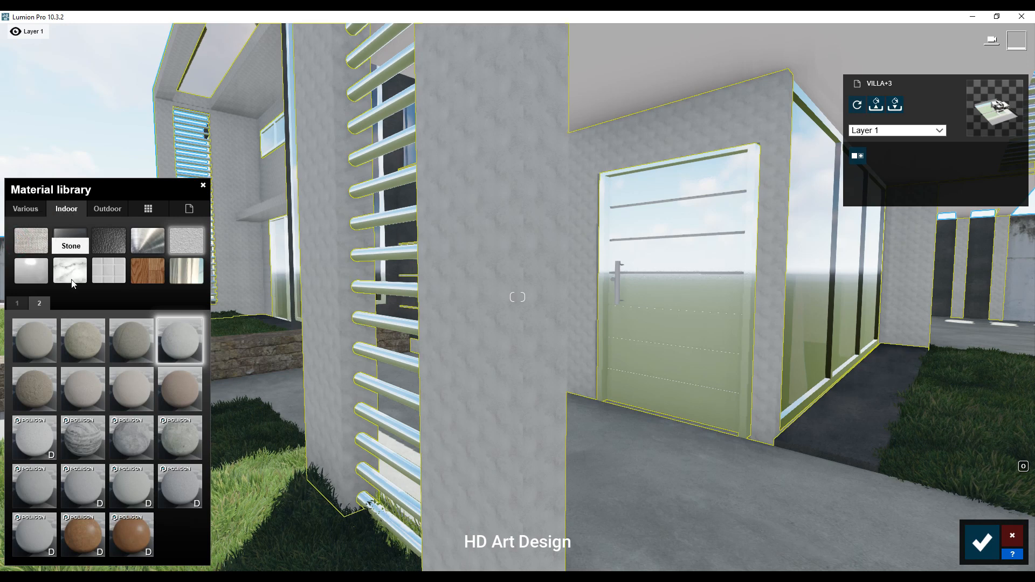
click(36, 347)
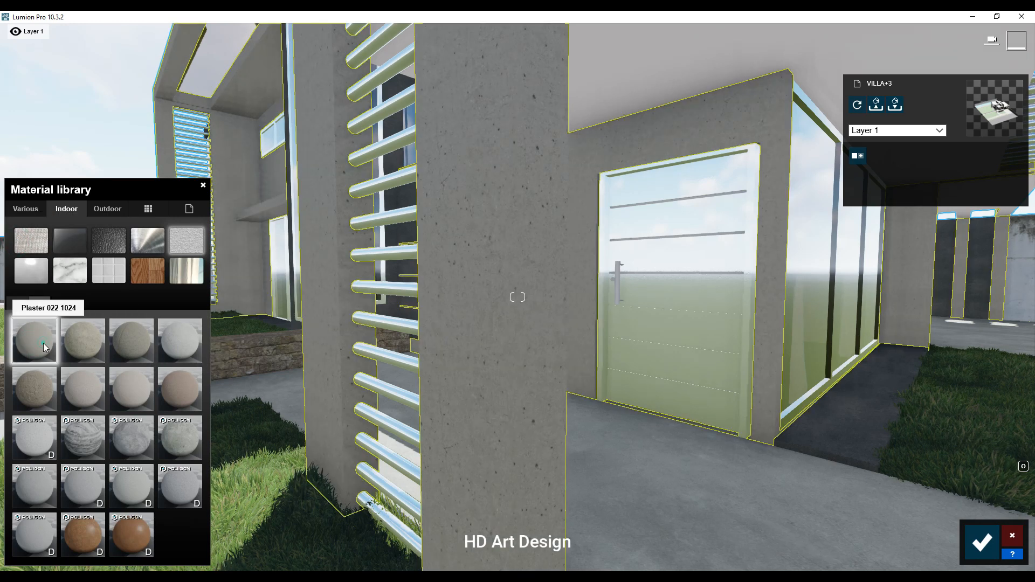
click(32, 434)
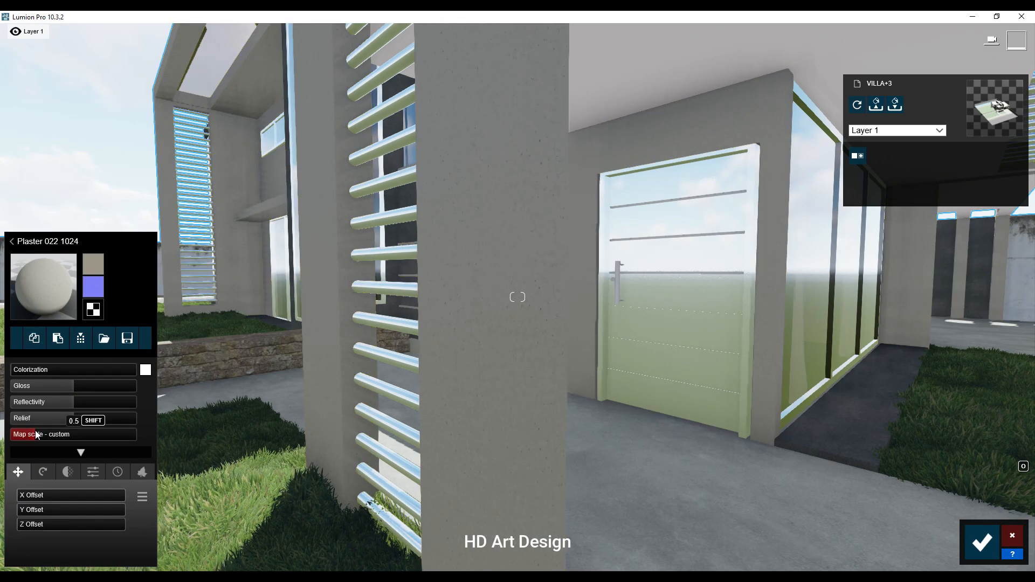
drag(60, 367, 123, 372)
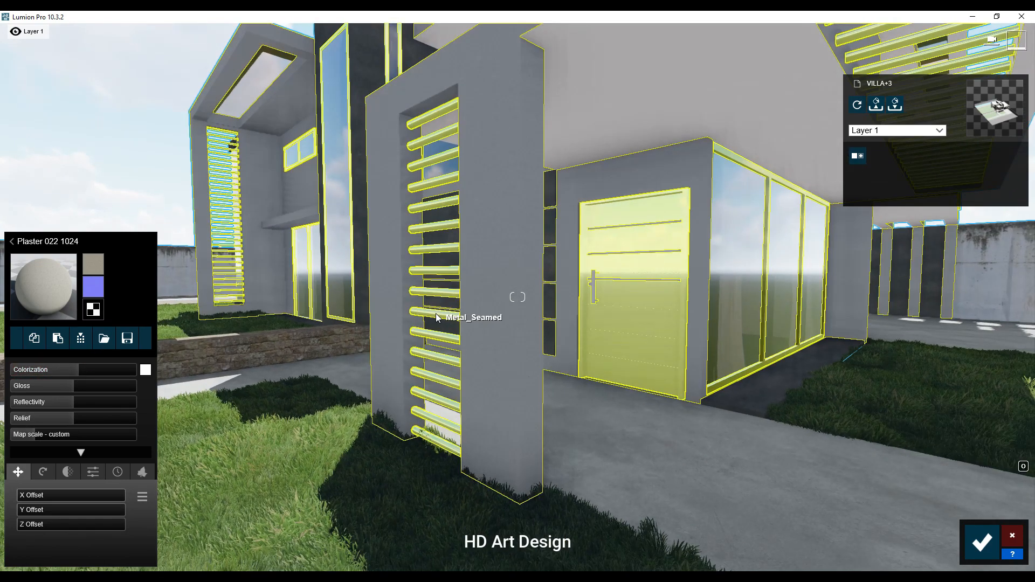
Step: Raise the gloss of the Aluminium material on the louvers and frames to nearly its maximum
click(435, 309)
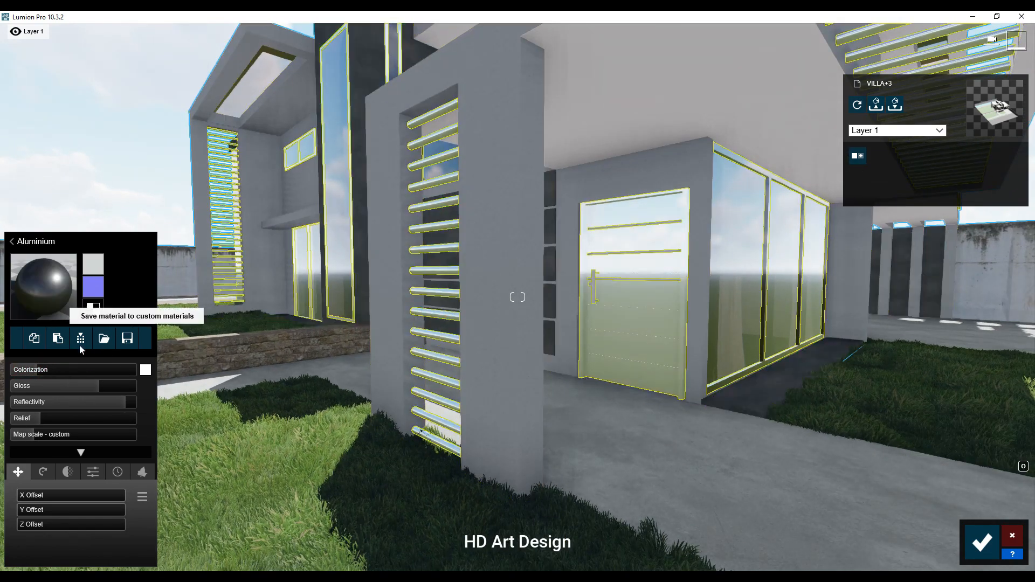
drag(36, 367, 123, 387)
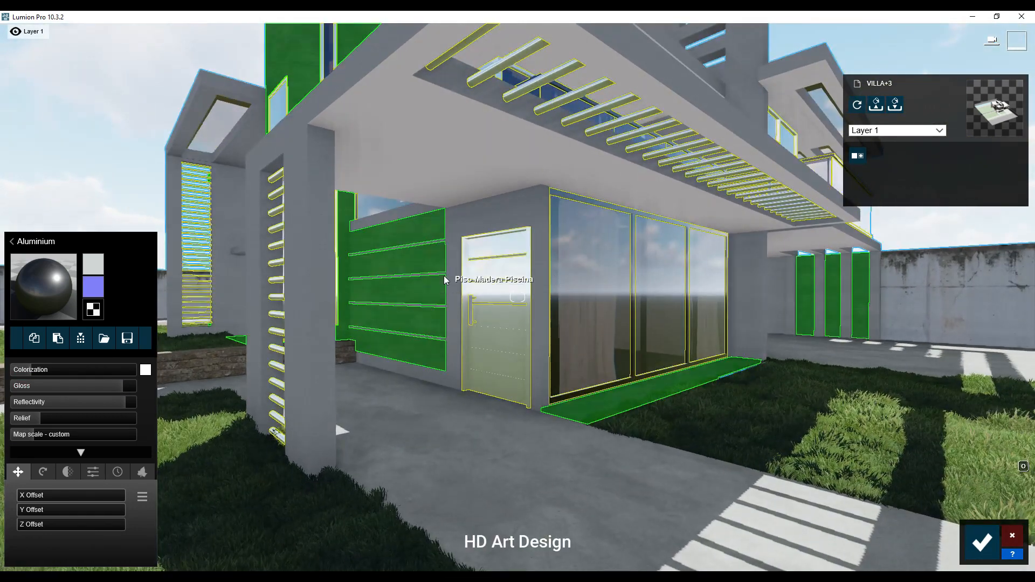
Step: Try a dark outdoor concrete material on the villa's tower and dark accent walls
click(444, 280)
click(70, 209)
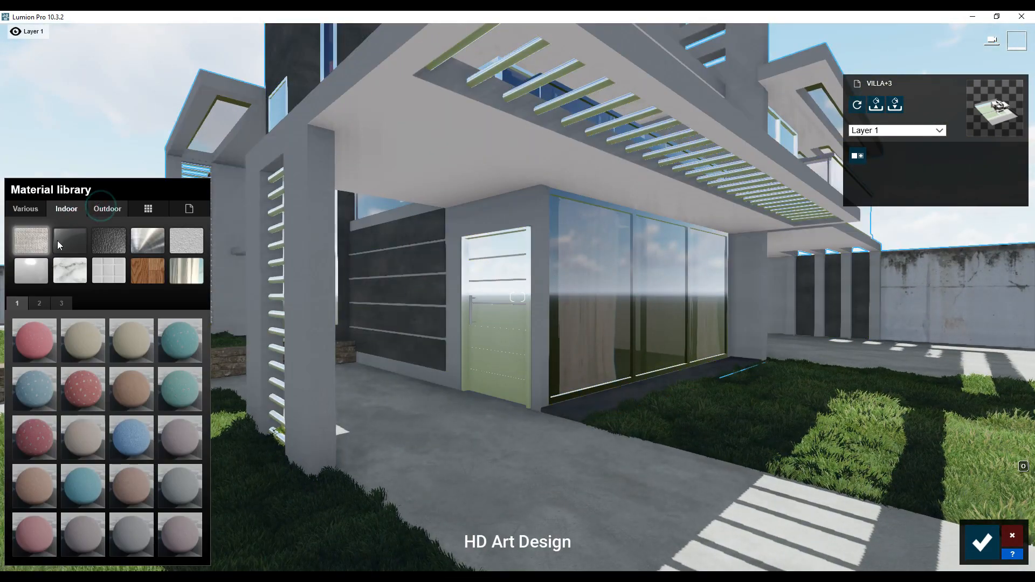
click(101, 206)
click(64, 237)
key(s)
key(q)
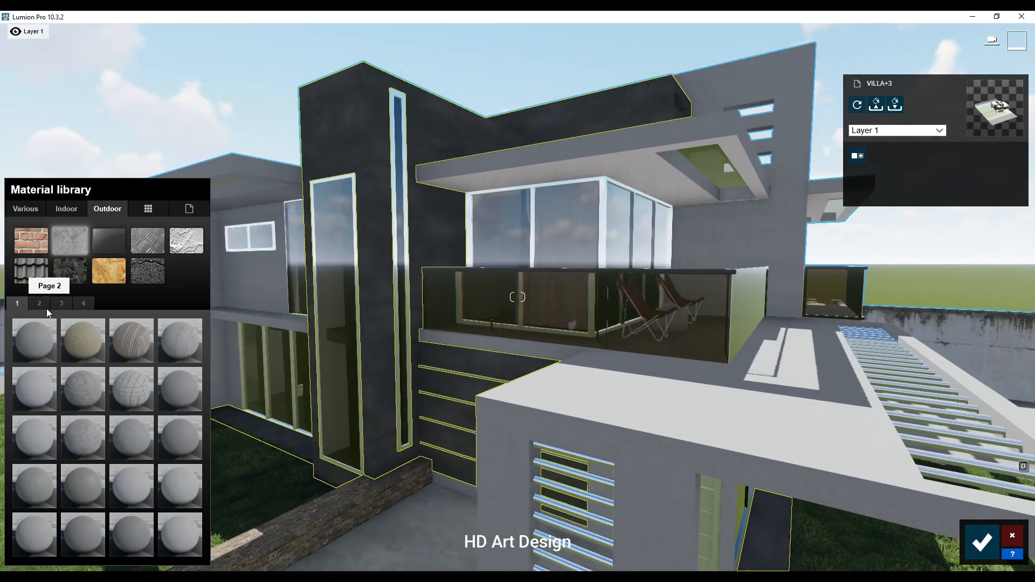
click(44, 306)
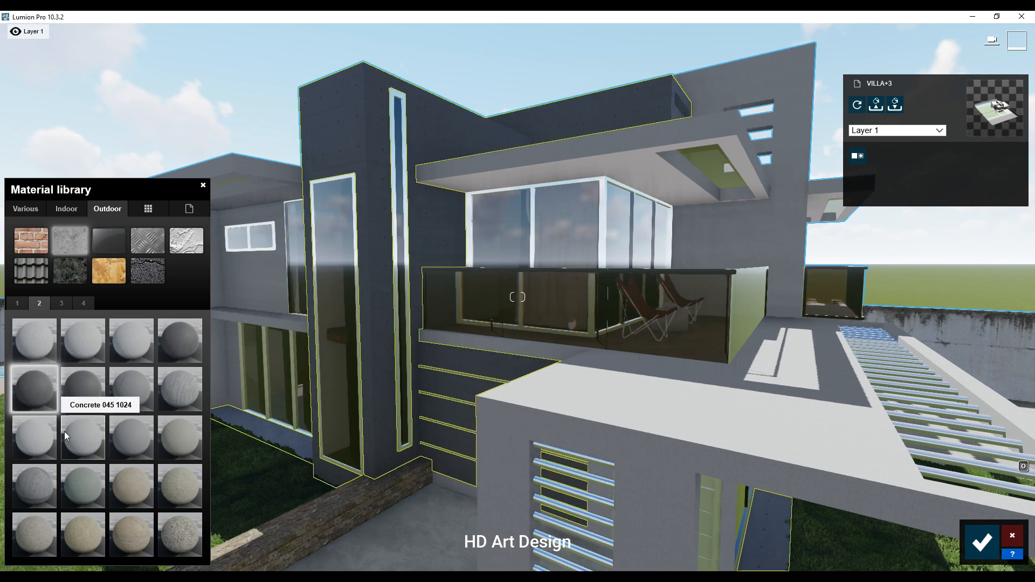
drag(64, 432, 357, 352)
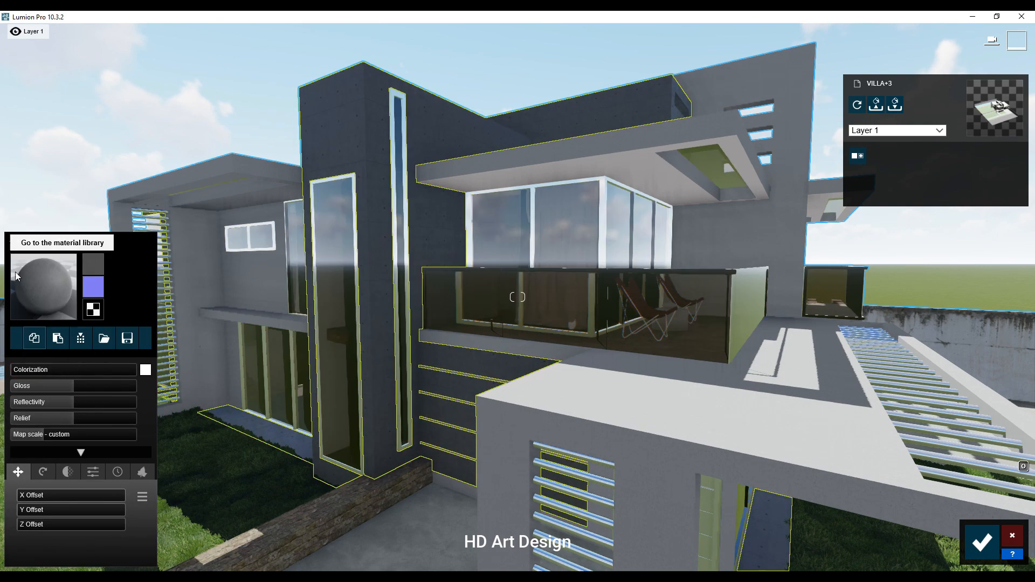
Step: Apply Polii Concrete 20 2k to the dark tower walls, slightly lowering gloss and reflectivity and setting relief to 0.8
click(16, 277)
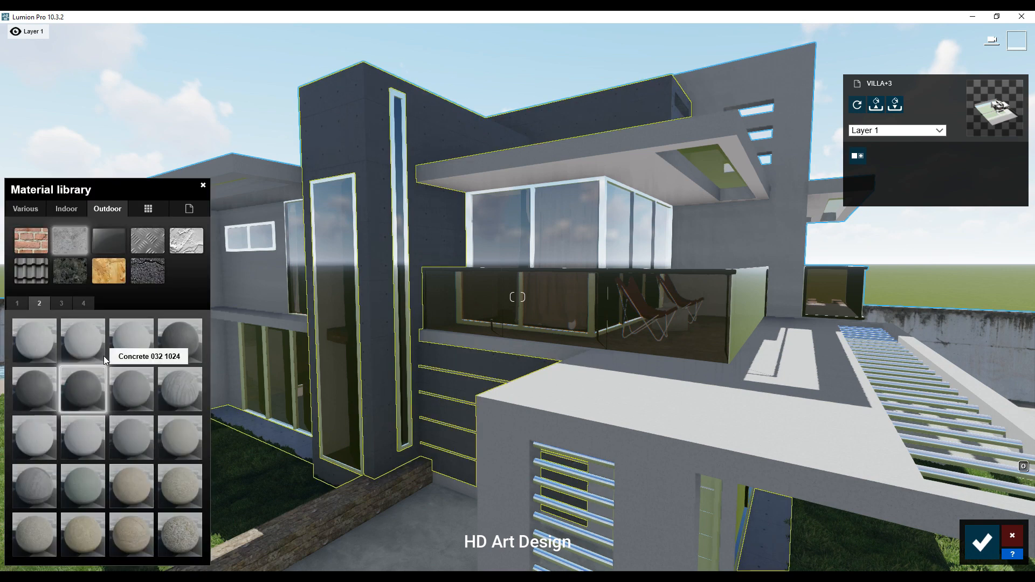
click(62, 304)
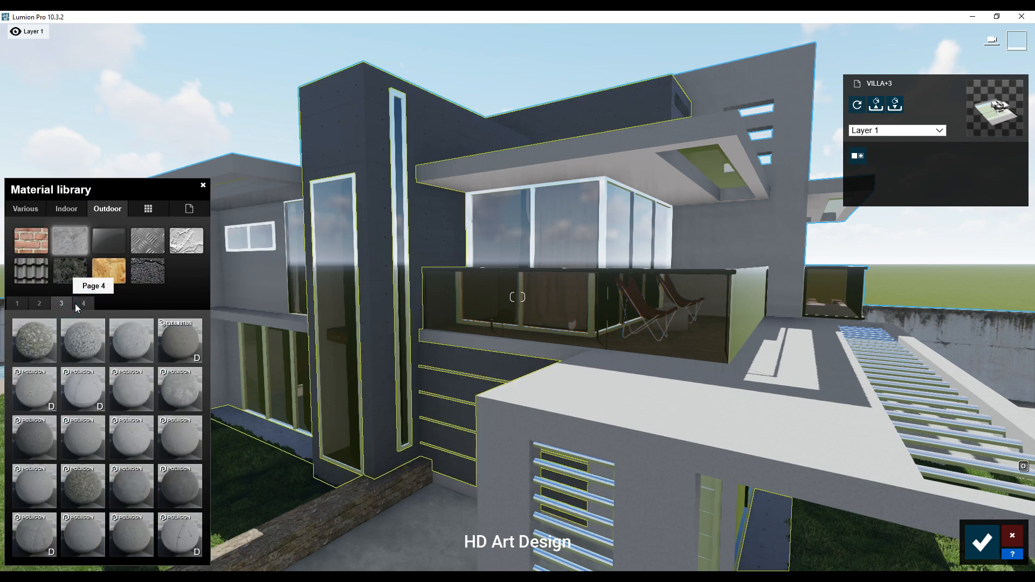
click(178, 494)
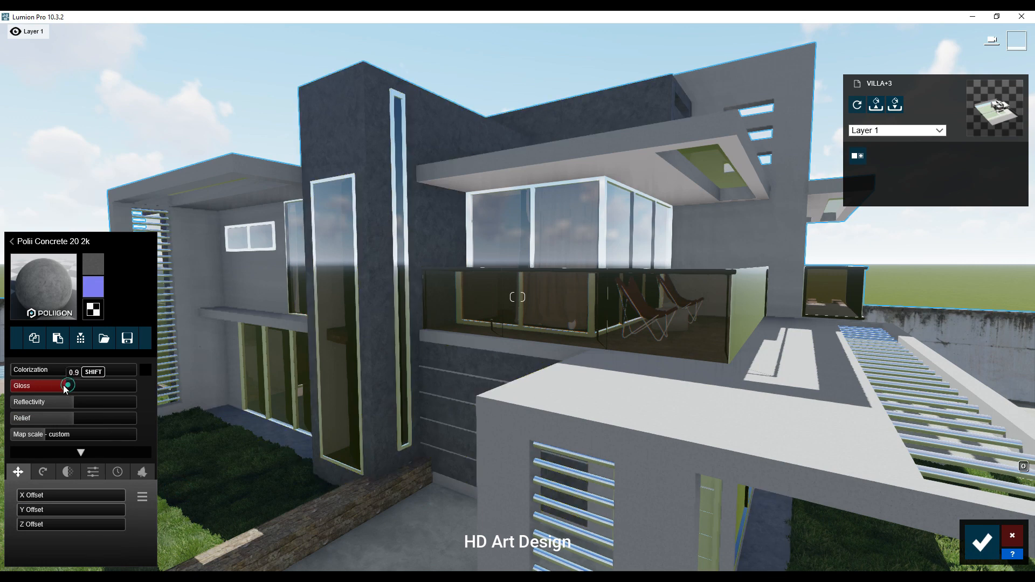
drag(65, 420, 61, 416)
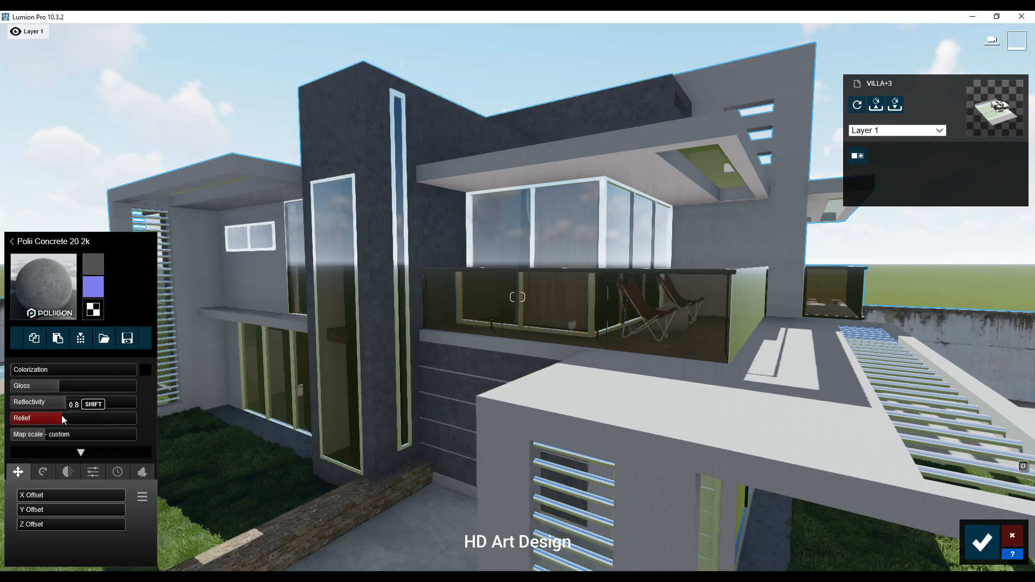
Step: Set the dark concrete's colorization colour to white, add a small amount of colorization, and check the whole facade
click(145, 370)
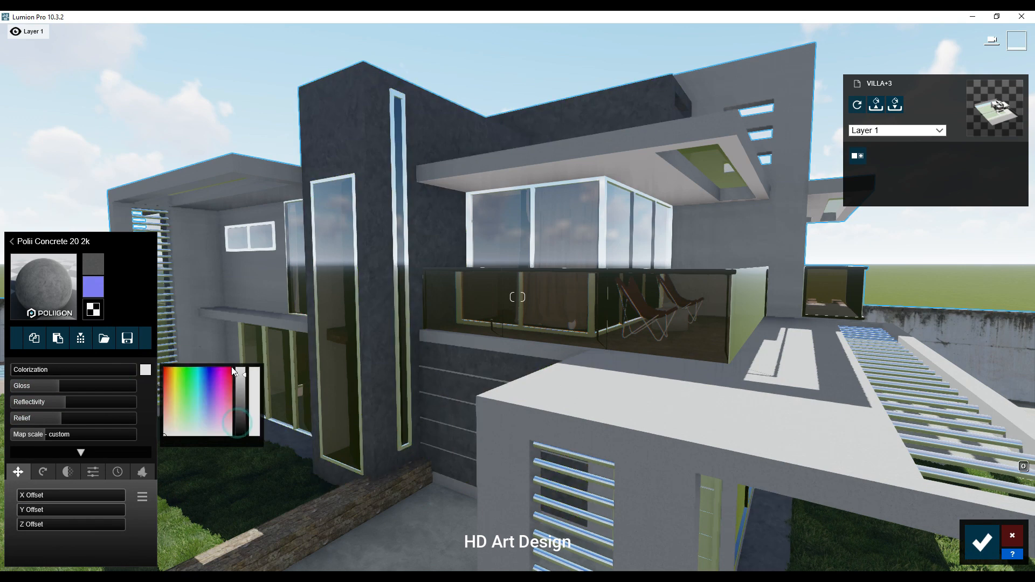
click(18, 370)
right_drag(572, 270, 522, 231)
key(d)
key(e)
key(s)
right_drag(494, 280, 474, 288)
key(q)
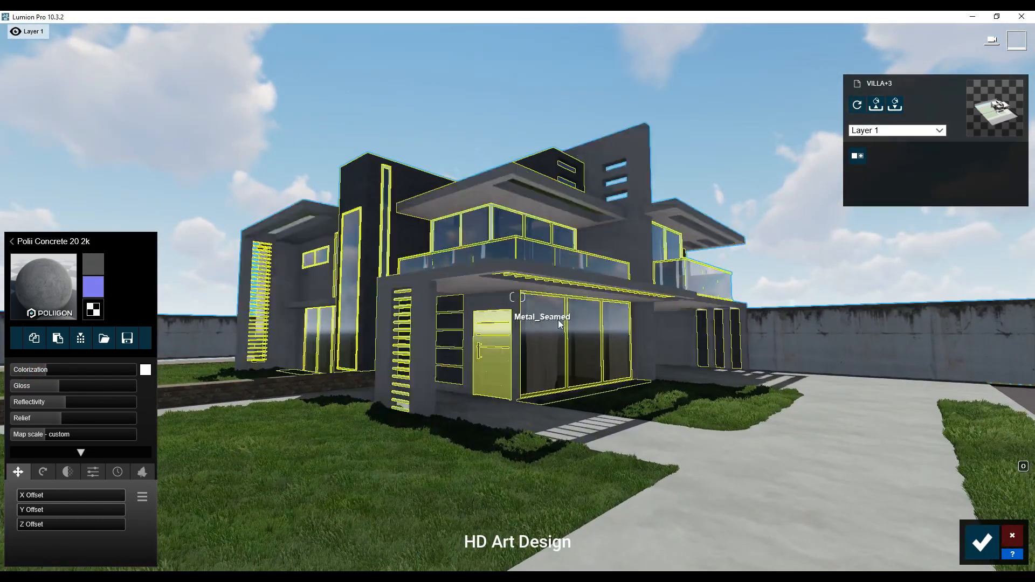
Step: Apply the Standard material to the PlasterLeaking boundary wall, add foliage with adjusted spread, leaf size and leaf type, and save the materials
click(763, 348)
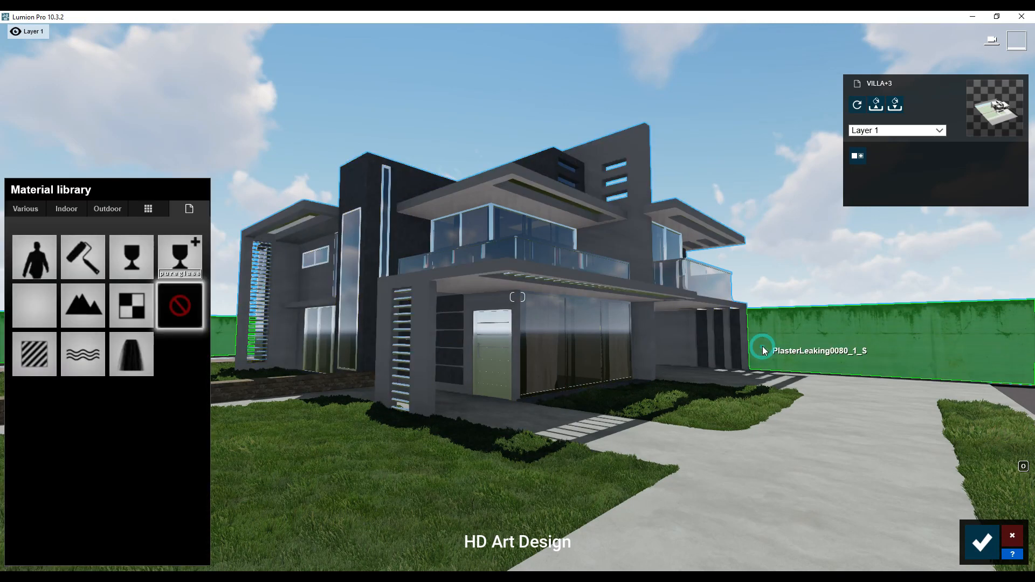
click(31, 350)
click(47, 386)
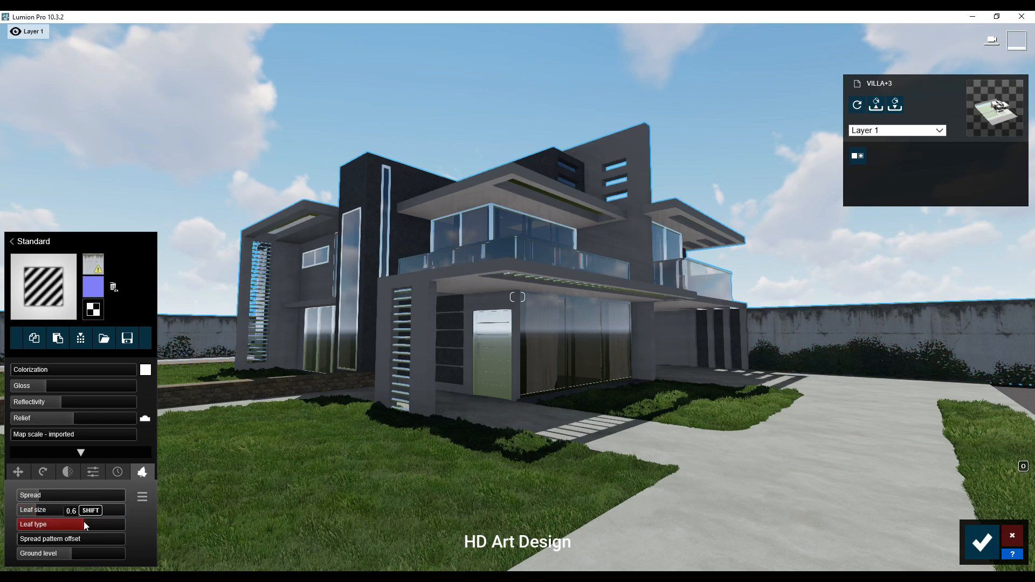
click(1013, 536)
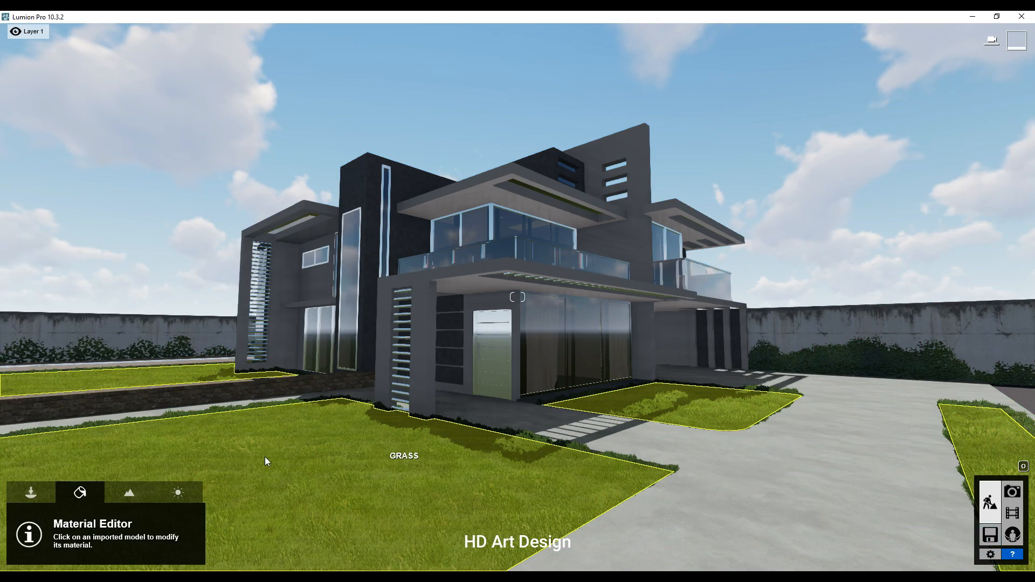
Step: Choose the Manila palm from the fine-detail trees and place several in a row across the villa's front lawns
click(31, 492)
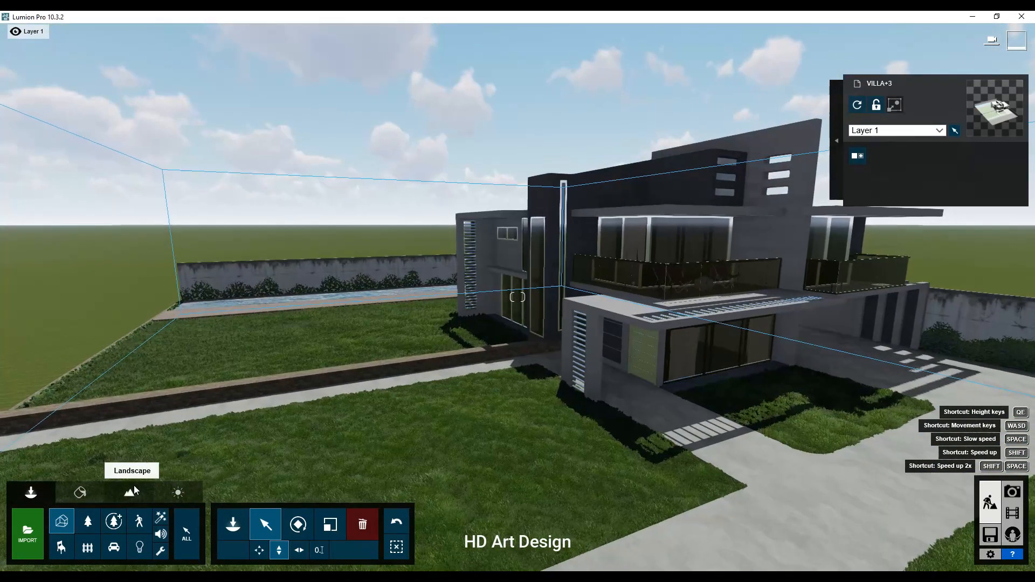
click(85, 522)
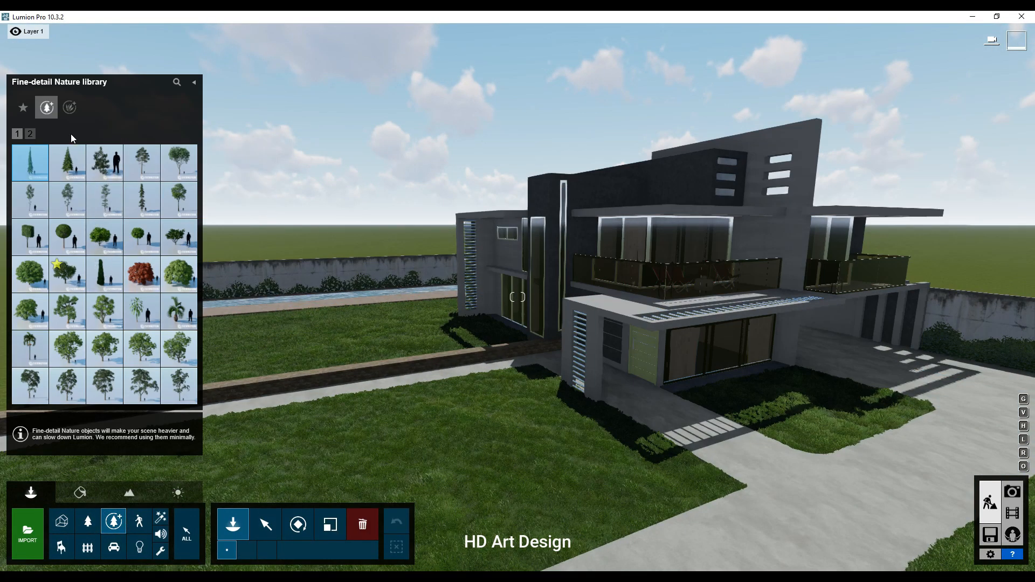
click(33, 358)
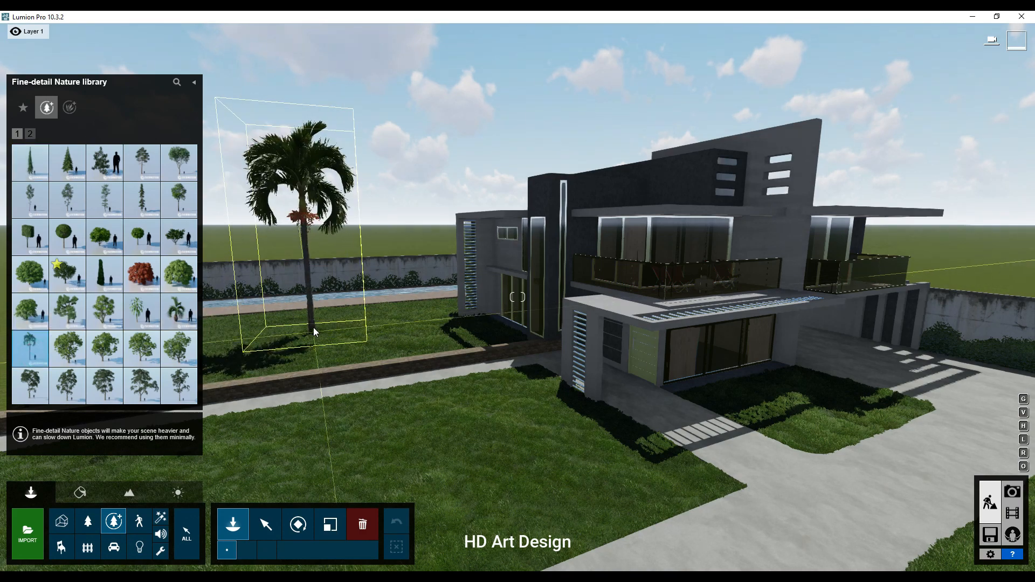
click(326, 362)
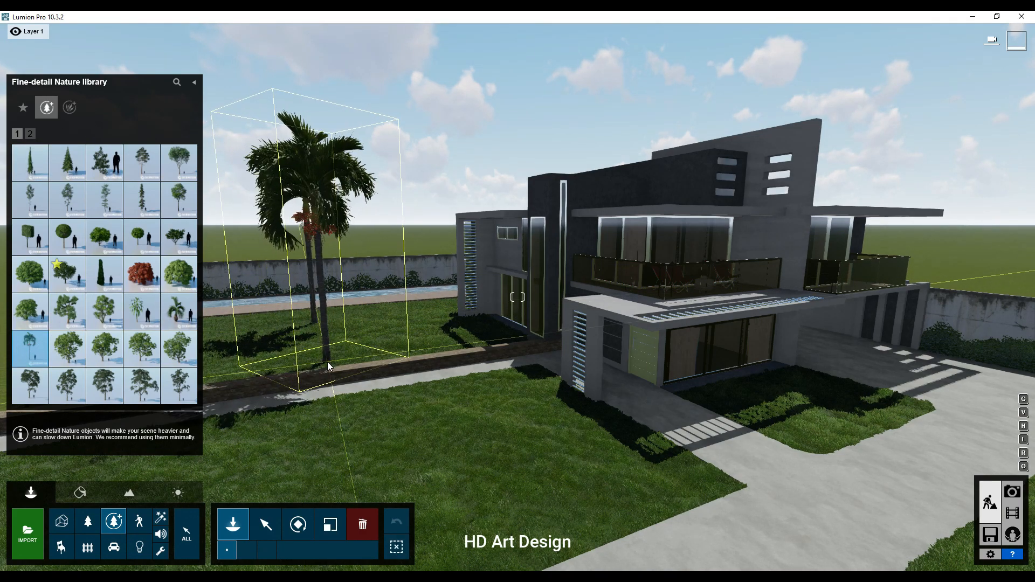
click(351, 420)
Step: Place three more Manila palms in a row along the narrow grass strip between the driveway and the road
right_drag(398, 332, 539, 279)
click(543, 278)
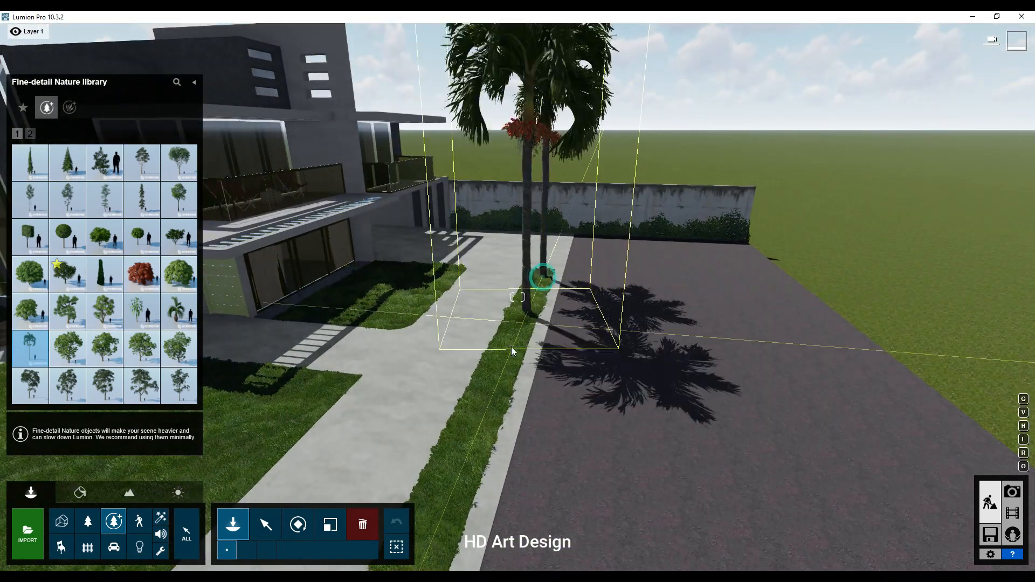
click(506, 373)
right_drag(478, 412, 456, 427)
right_drag(534, 374, 515, 394)
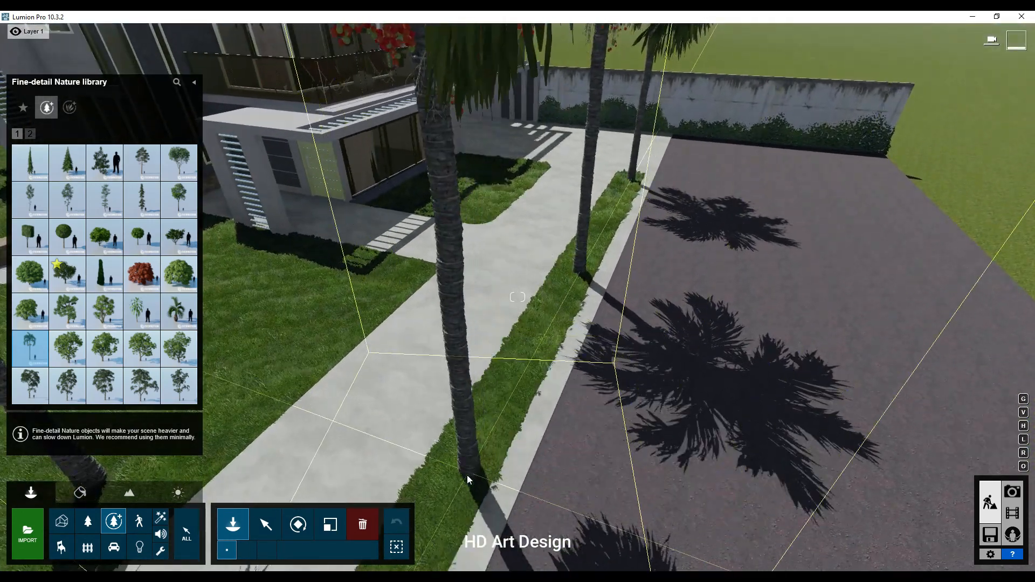
click(461, 484)
Step: Scale down the Manila palms on the front lawns one after another
right_drag(439, 453, 388, 426)
right_drag(459, 480, 398, 454)
key(w)
key(a)
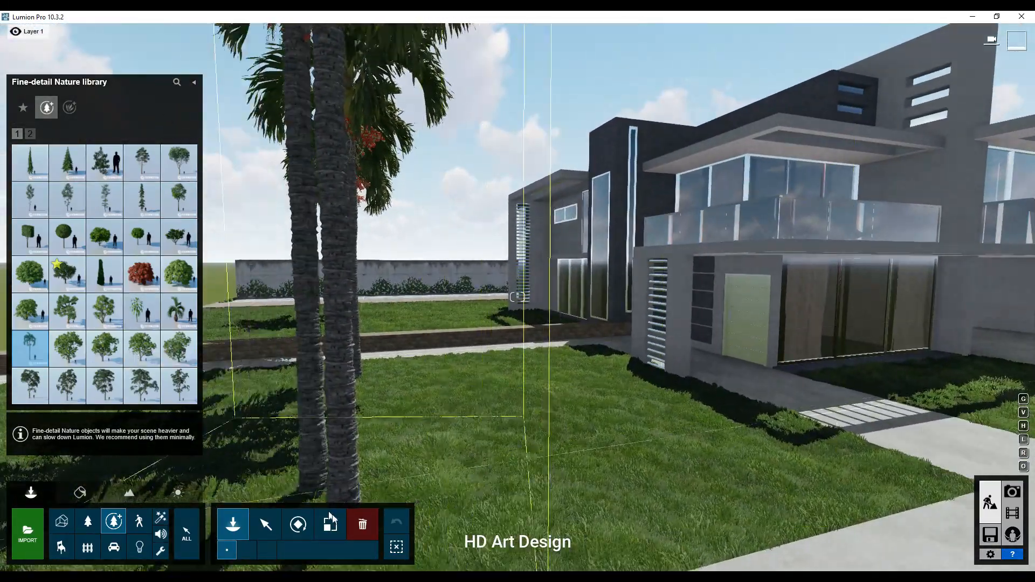
click(331, 523)
right_drag(364, 340, 358, 379)
drag(372, 399, 375, 428)
key(w)
right_drag(374, 428, 345, 398)
key(d)
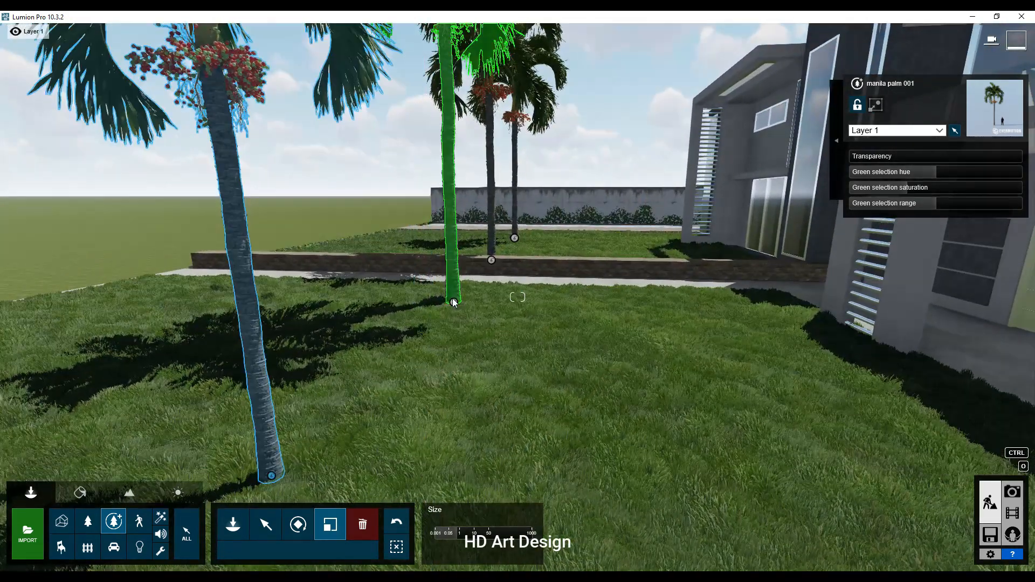
drag(454, 299, 454, 326)
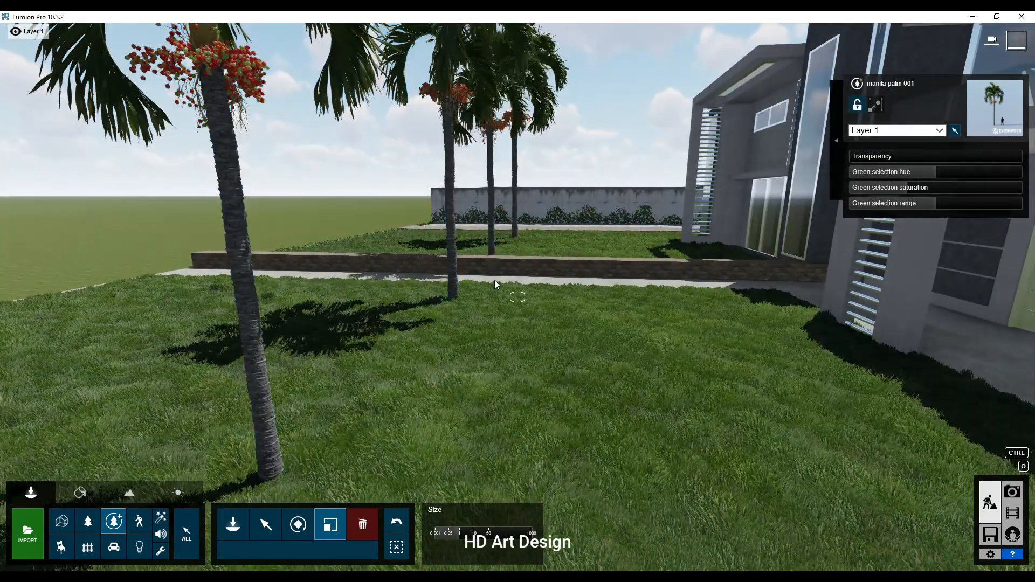
drag(513, 238, 514, 260)
Step: Scale down the Manila palms along the grass strip beside the driveway
key(w)
right_drag(514, 260, 423, 363)
key(w)
key(s)
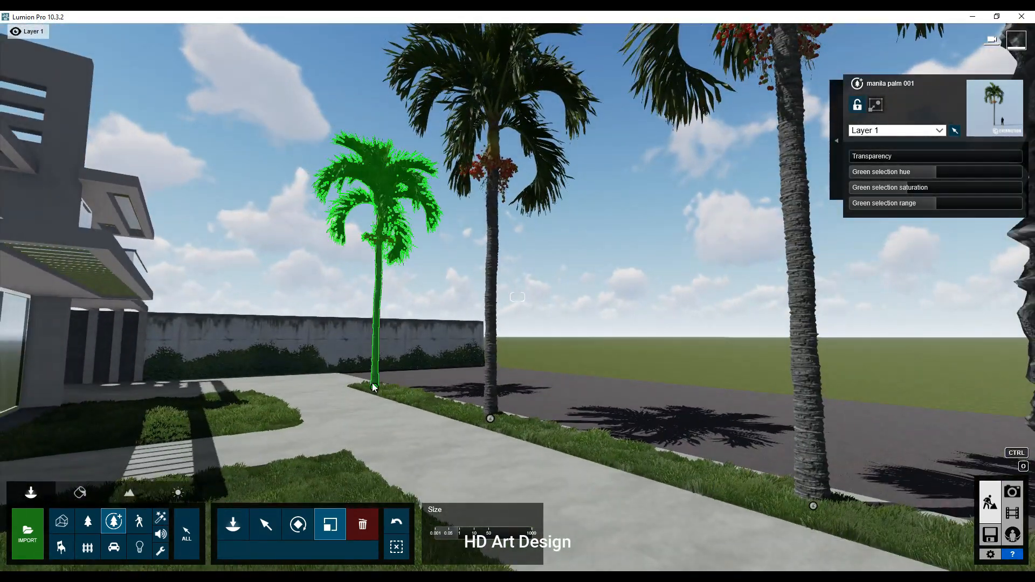
drag(492, 413, 494, 453)
drag(814, 505, 814, 545)
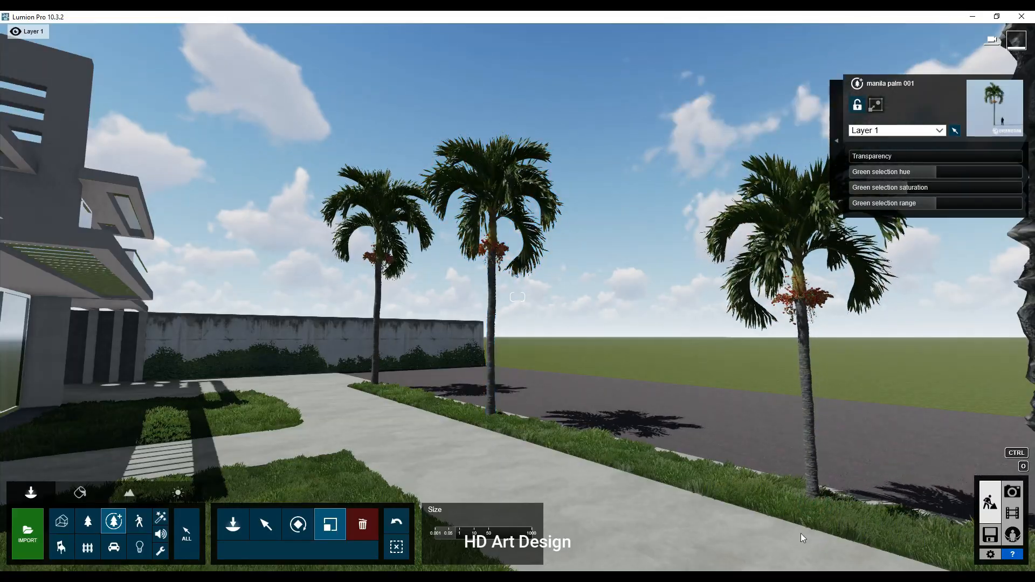
Step: Browse the nature libraries for a hedge and place one Hedge1 RT on the road near the boundary wall
key(s)
right_drag(800, 533, 674, 550)
key(s)
key(w)
key(s)
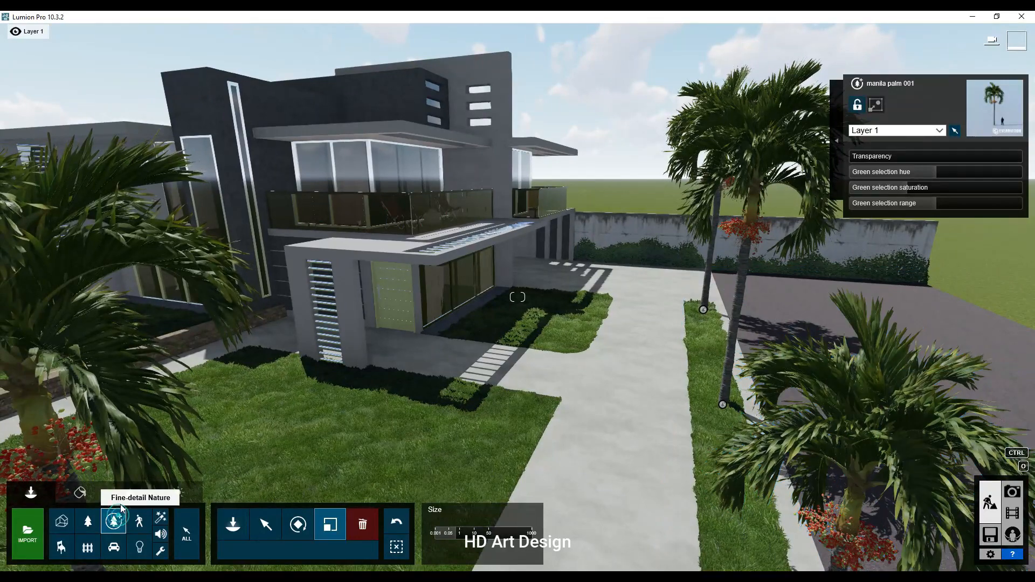
click(113, 521)
click(29, 134)
click(18, 134)
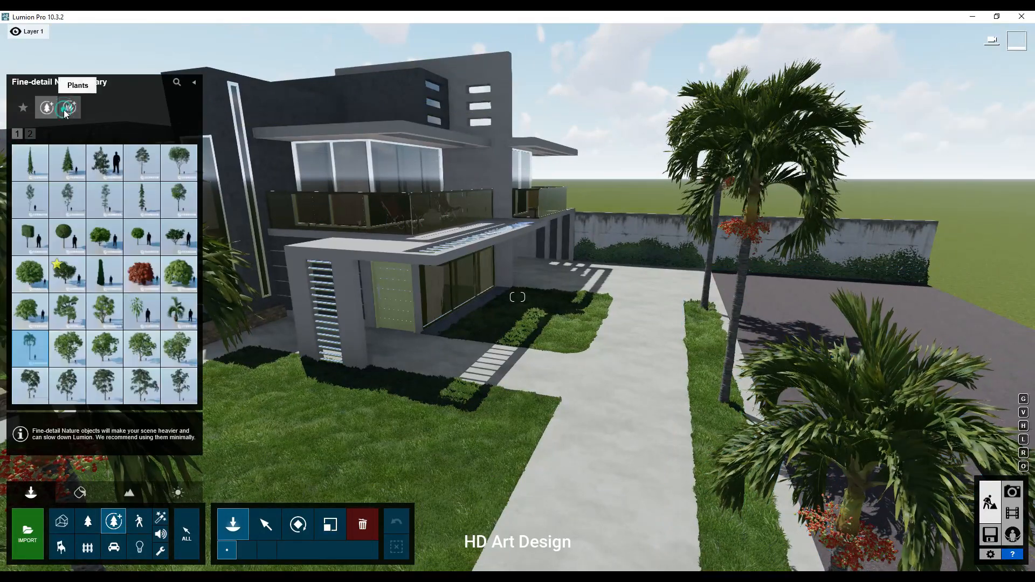
click(70, 106)
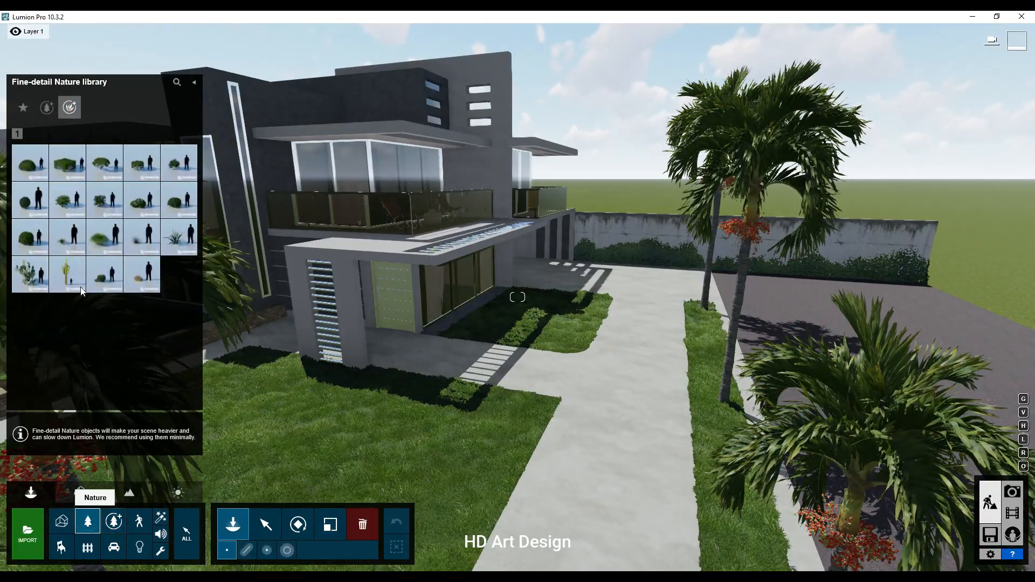
click(182, 110)
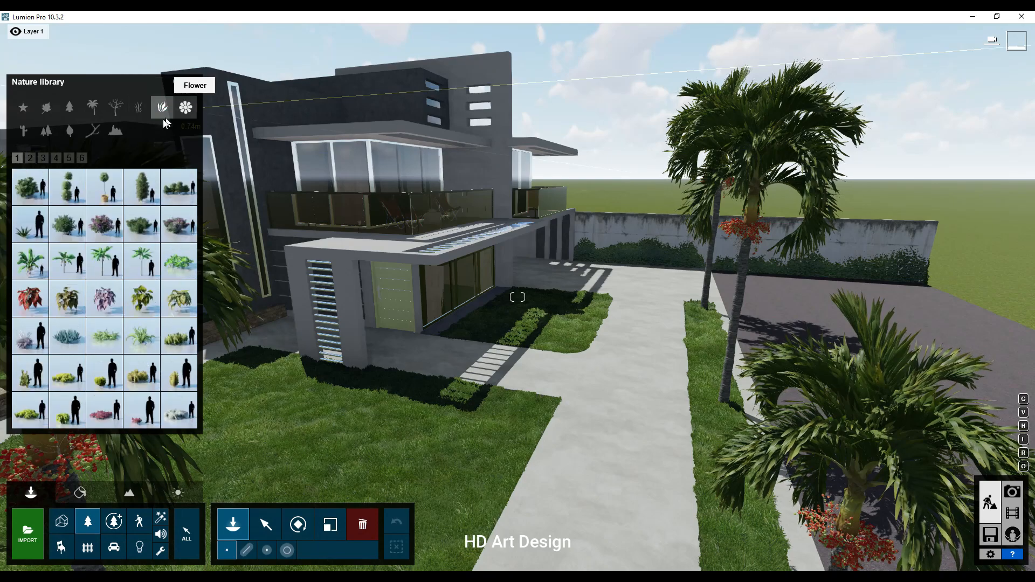
click(29, 157)
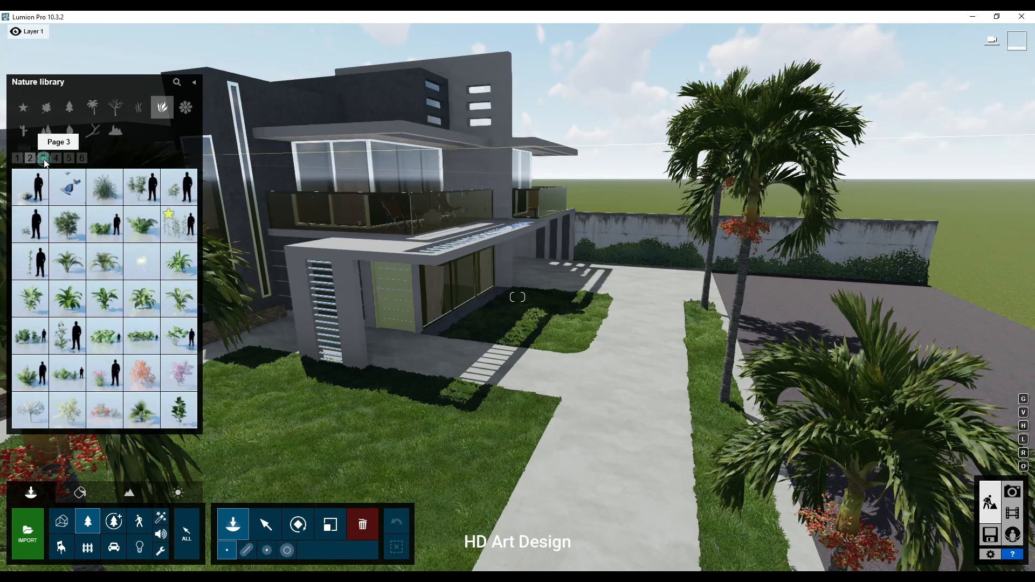
click(43, 157)
key(d)
click(178, 299)
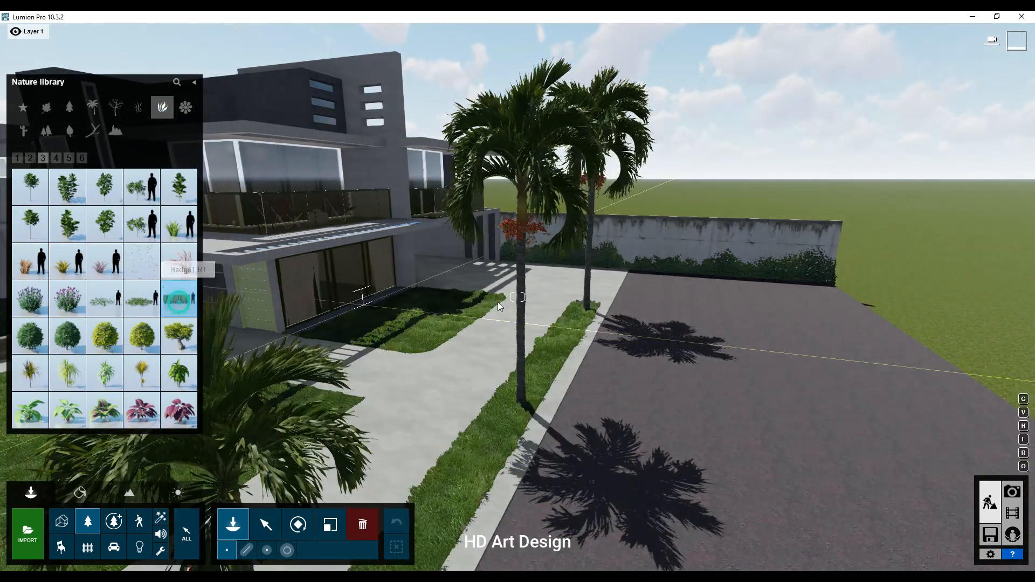
click(670, 301)
Step: Rotate the hedge and move it to the edge between the driveway and the road, near the boundary wall
click(298, 526)
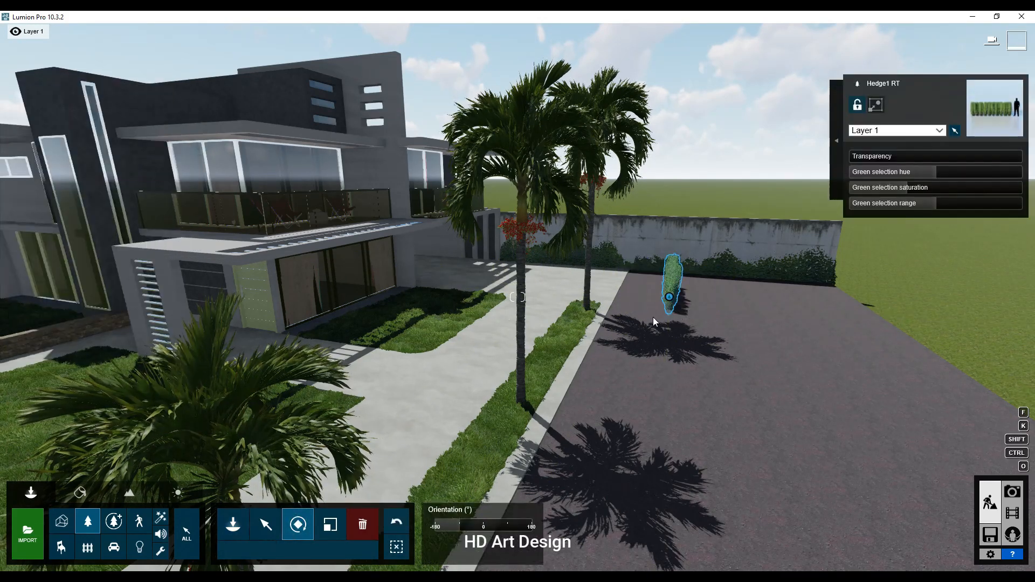
click(264, 527)
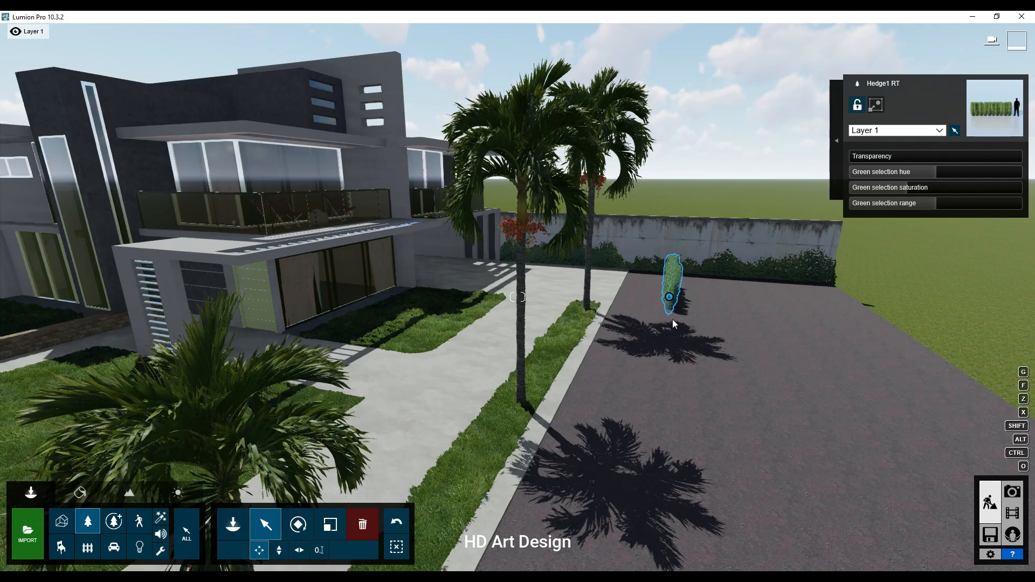
key(w)
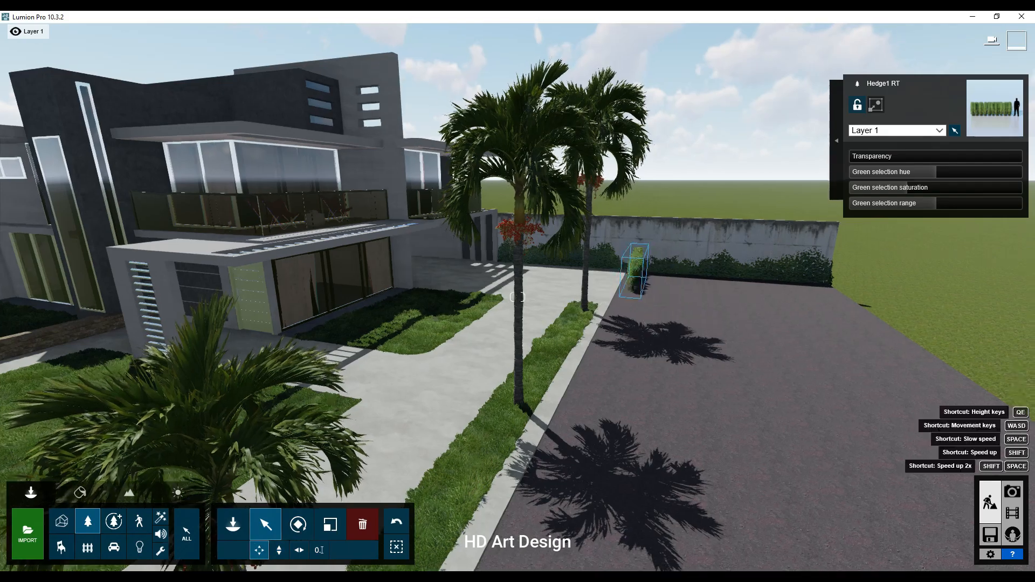
right_drag(636, 278, 728, 232)
key(s)
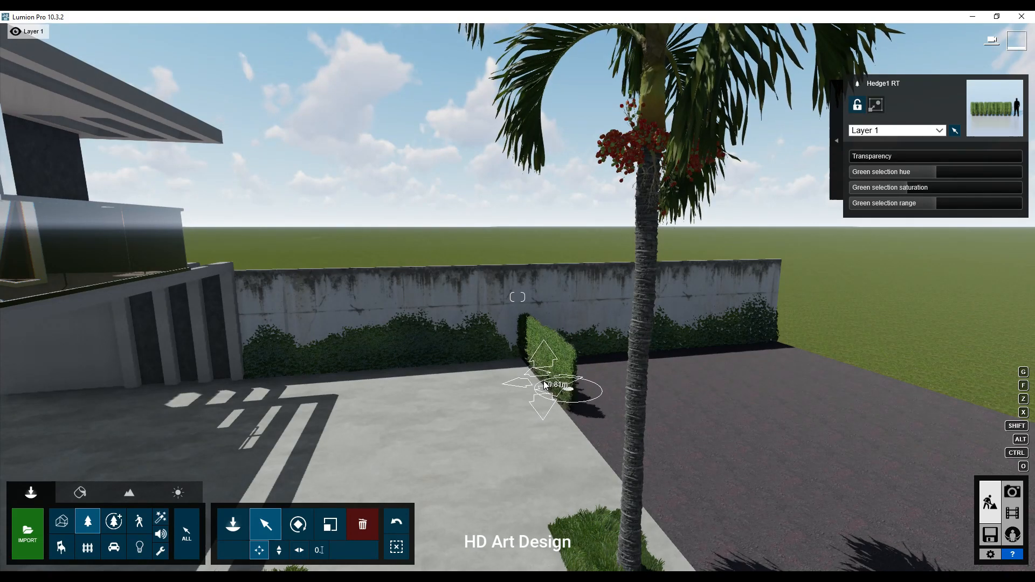
Step: Copy the Hedge1 RT end to end along the grass strip to form a continuous hedge between driveway and road
drag(596, 439, 548, 387)
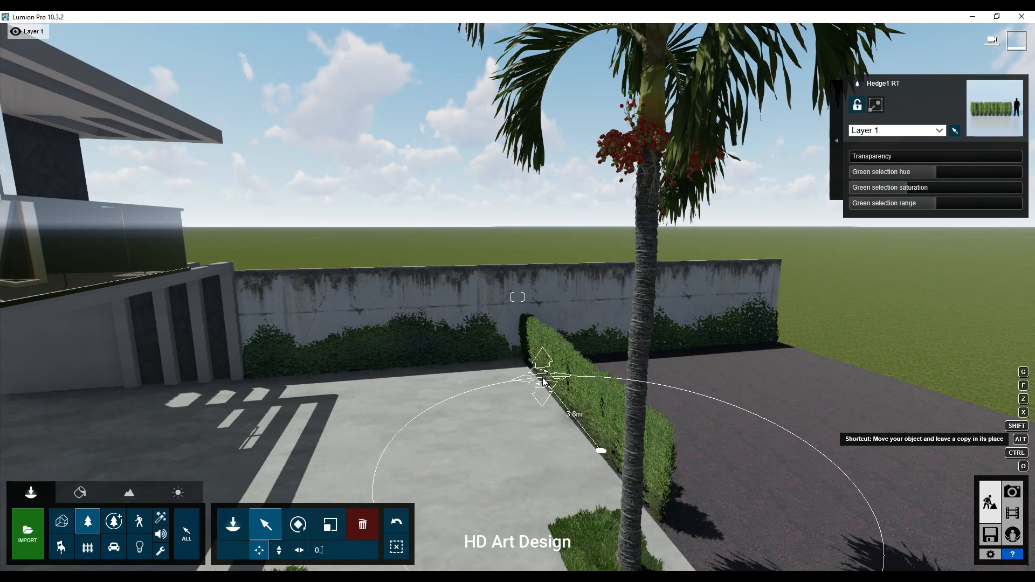
right_drag(544, 387, 625, 413)
key(s)
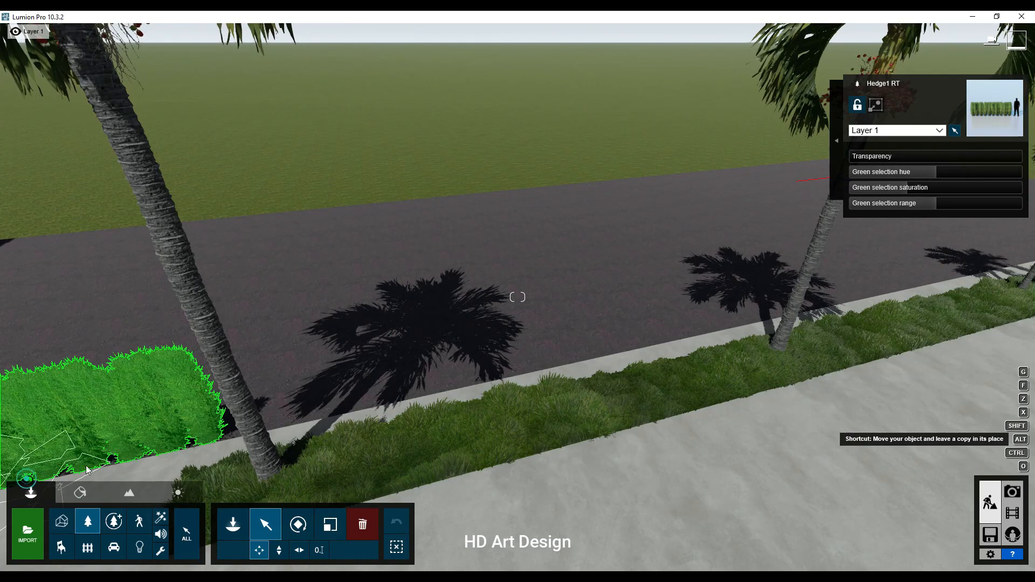
alt+drag(86, 470, 821, 311)
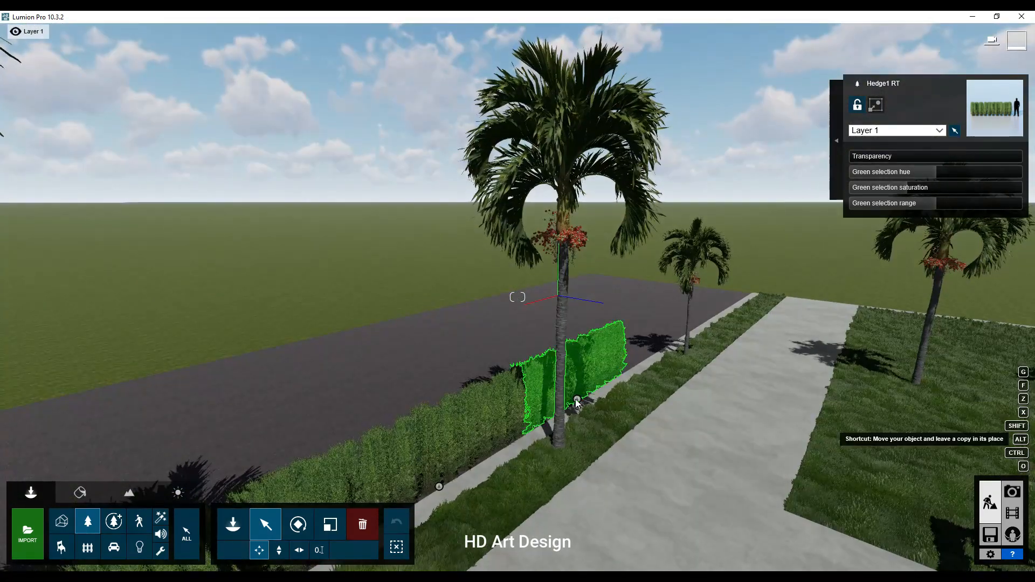
alt+drag(577, 401, 652, 354)
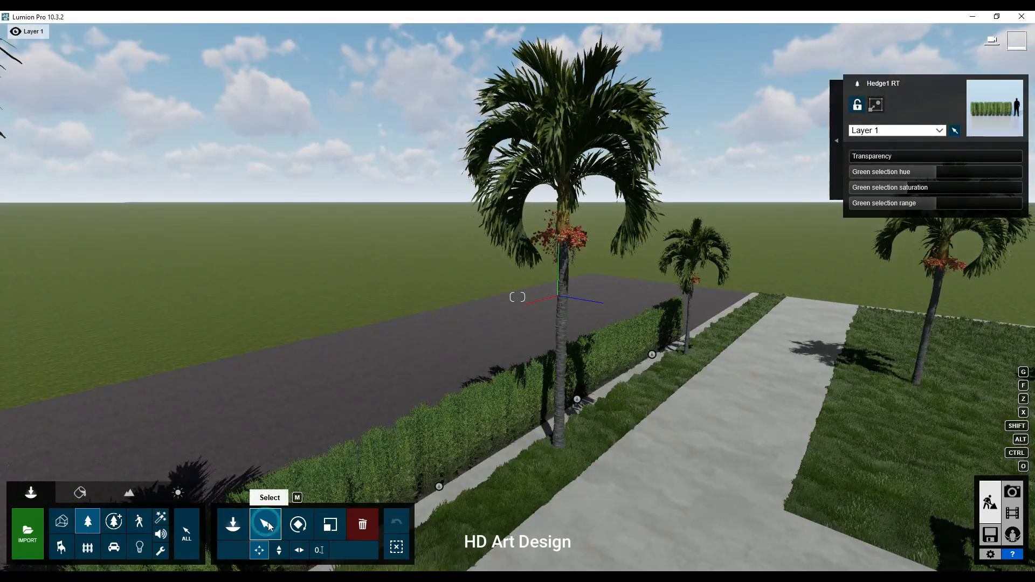
Step: Enlarge the far Manila palm at the end of the hedge row
click(327, 526)
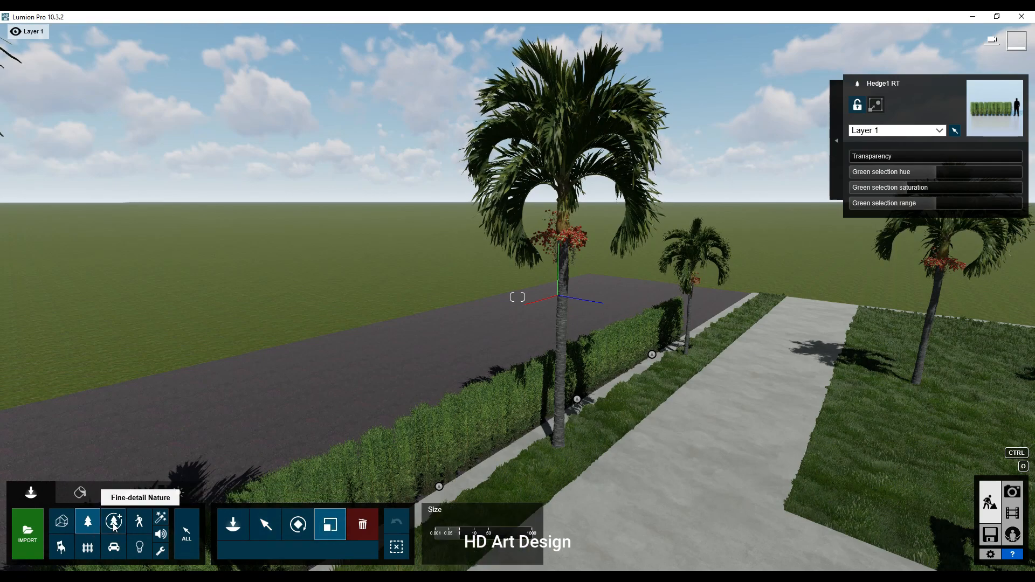
drag(685, 357, 694, 342)
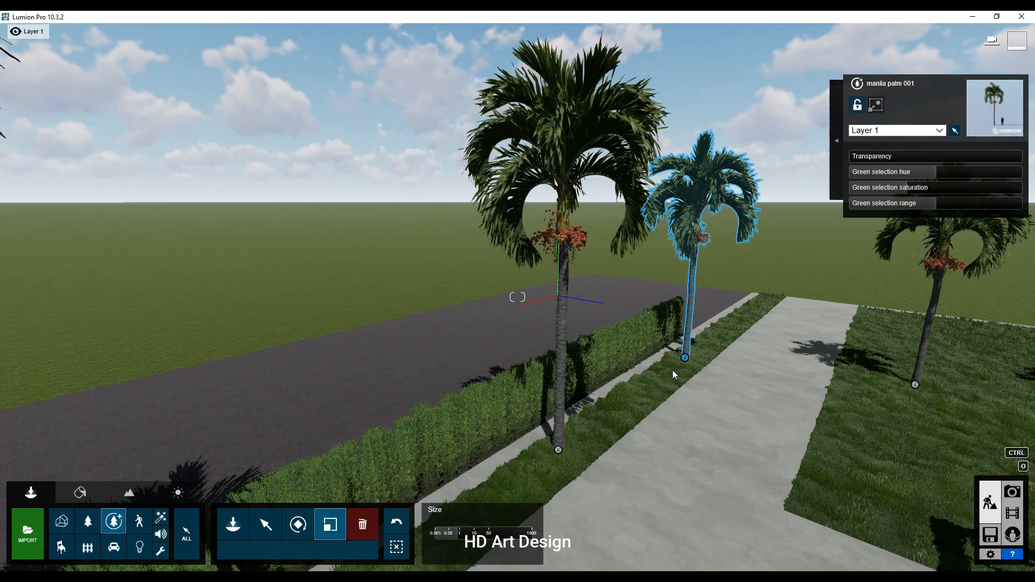
Step: Place Stone 016 and two smaller boulders as a cluster on the front lawn near the villa's entrance
right_drag(672, 370, 787, 372)
key(a)
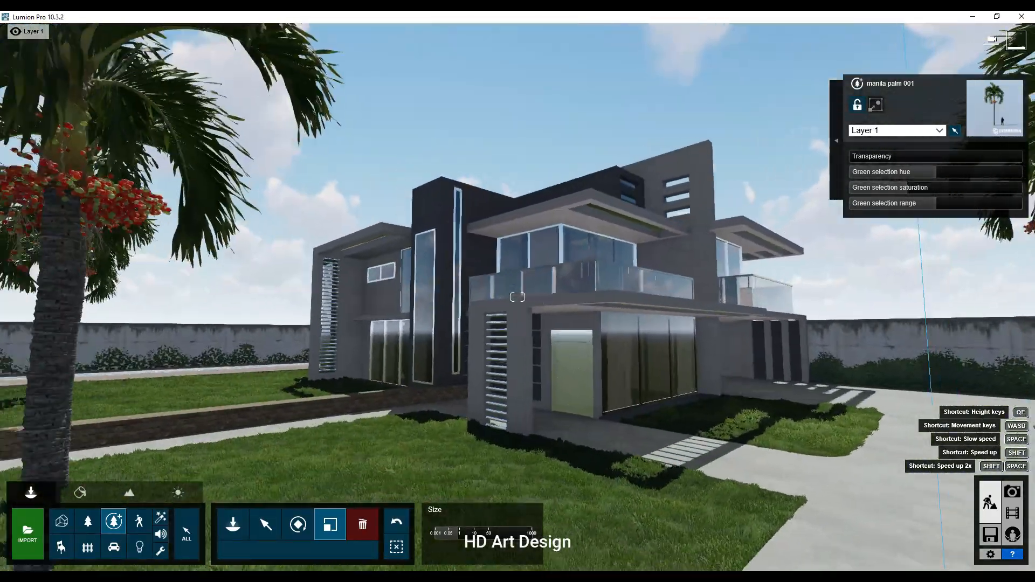
key(w)
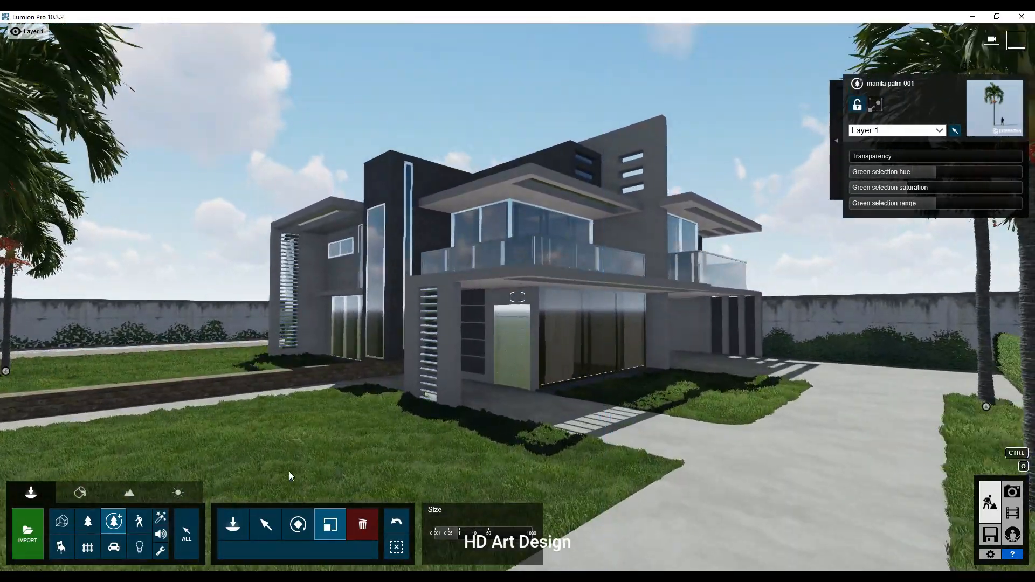
click(88, 522)
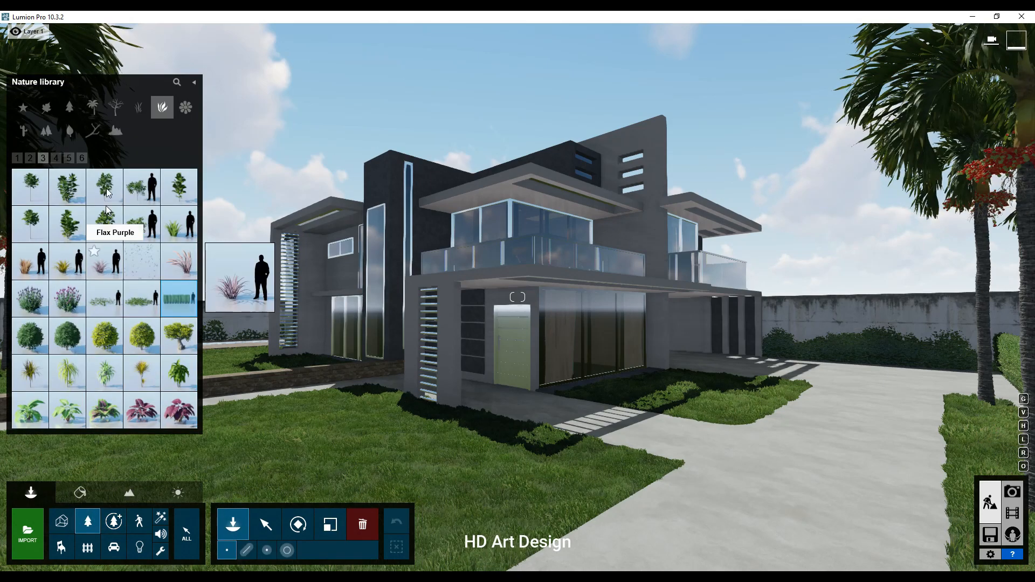
click(116, 131)
click(67, 300)
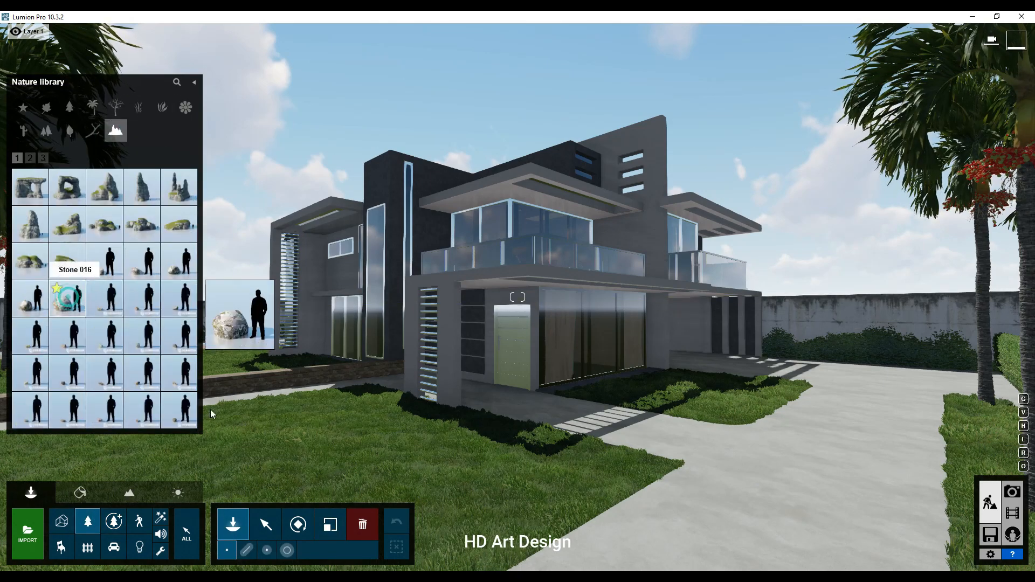
click(337, 467)
click(23, 306)
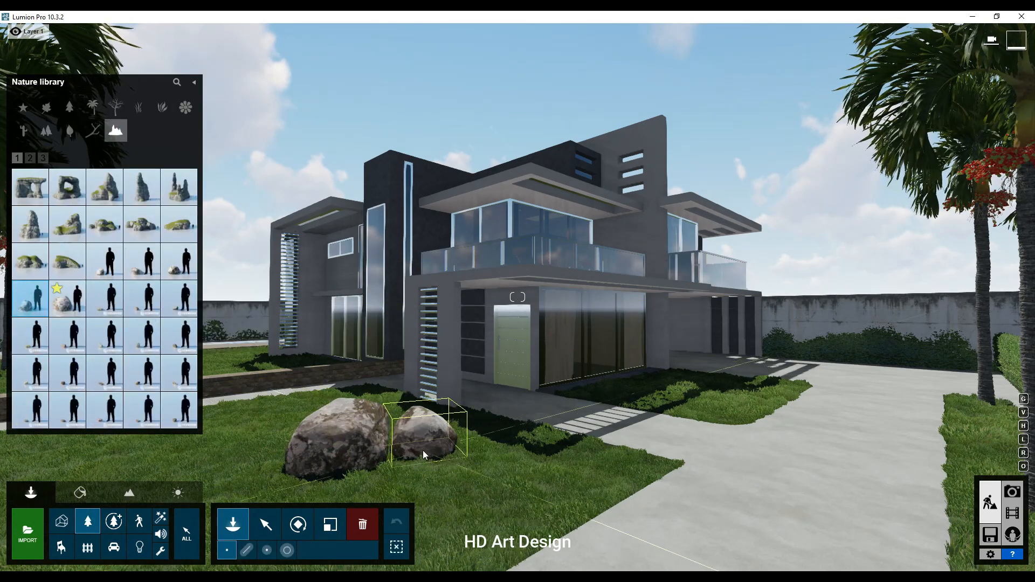
click(142, 261)
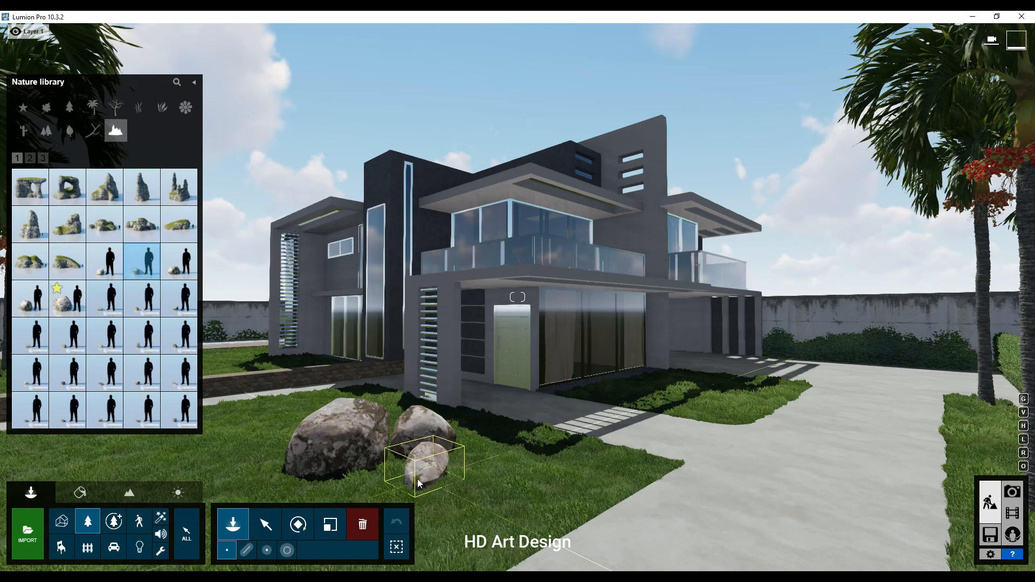
Step: Plant two flowering ornamental grass tufts beside the boulder cluster on the front lawn
click(161, 107)
key(w)
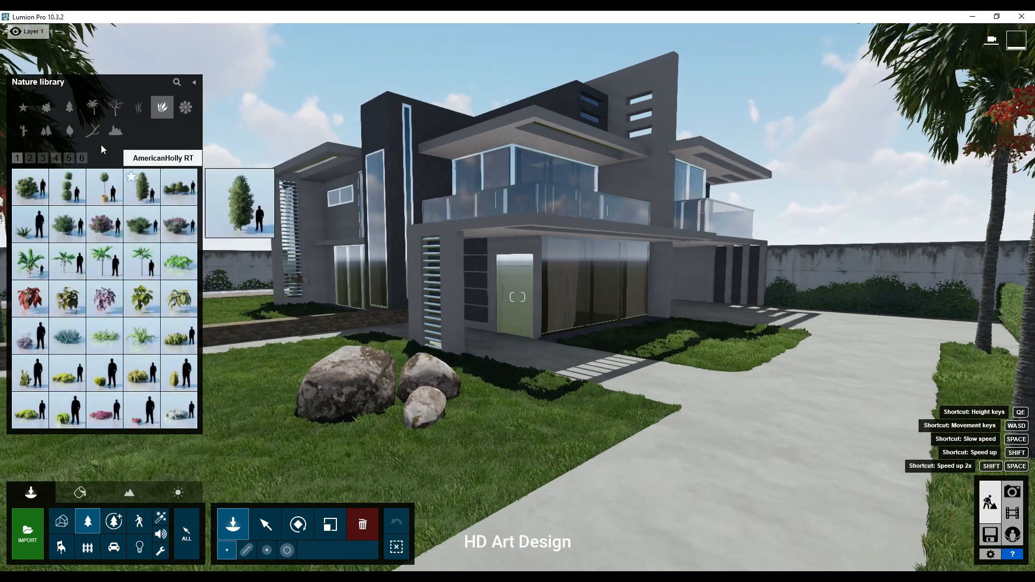
click(140, 102)
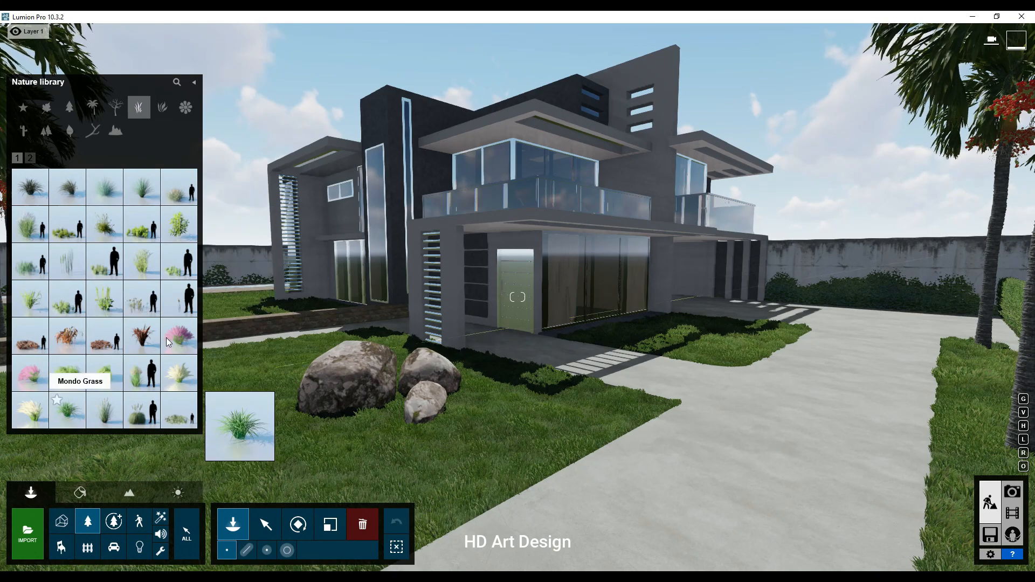
click(30, 158)
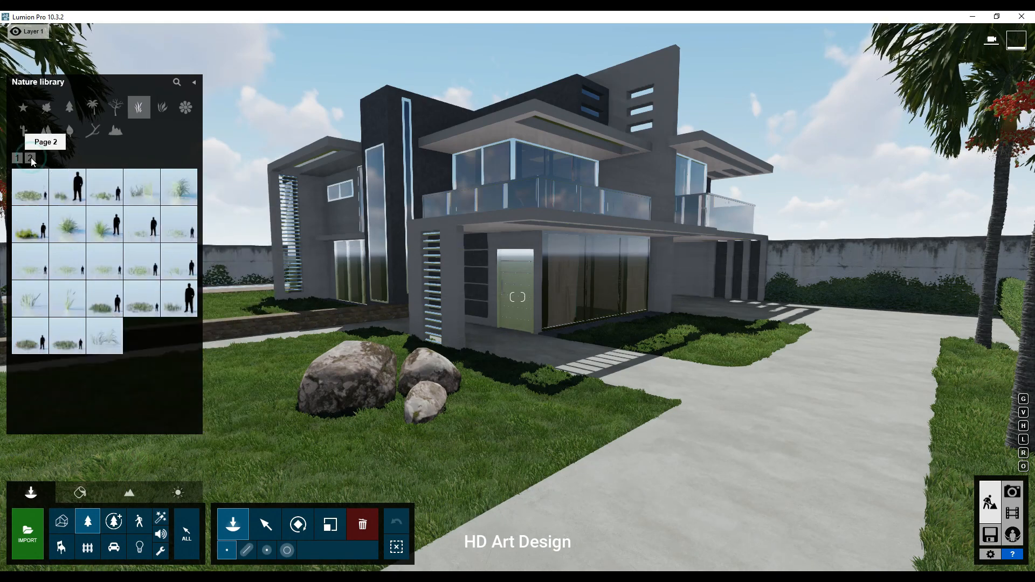
click(67, 224)
click(375, 433)
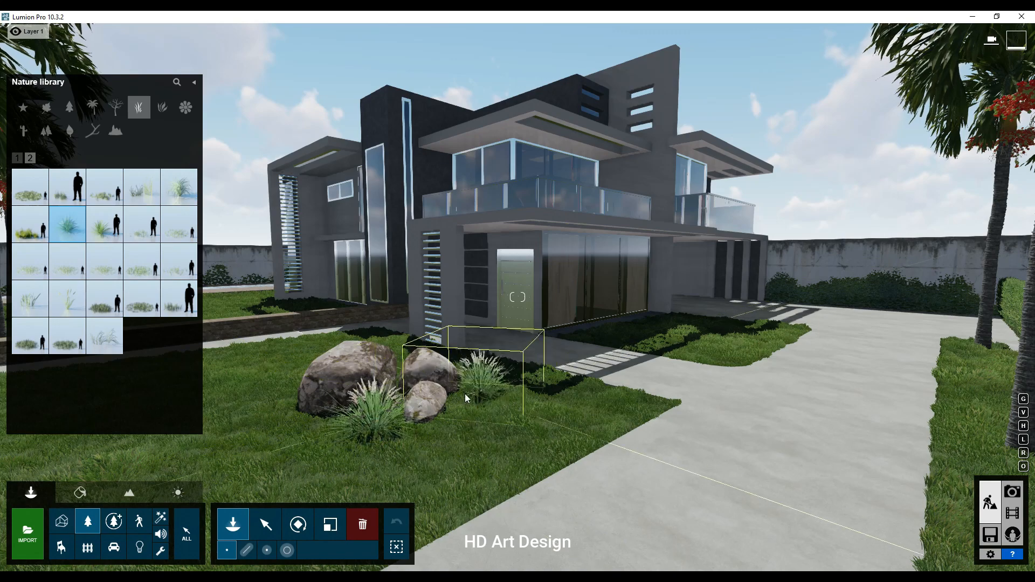
click(286, 409)
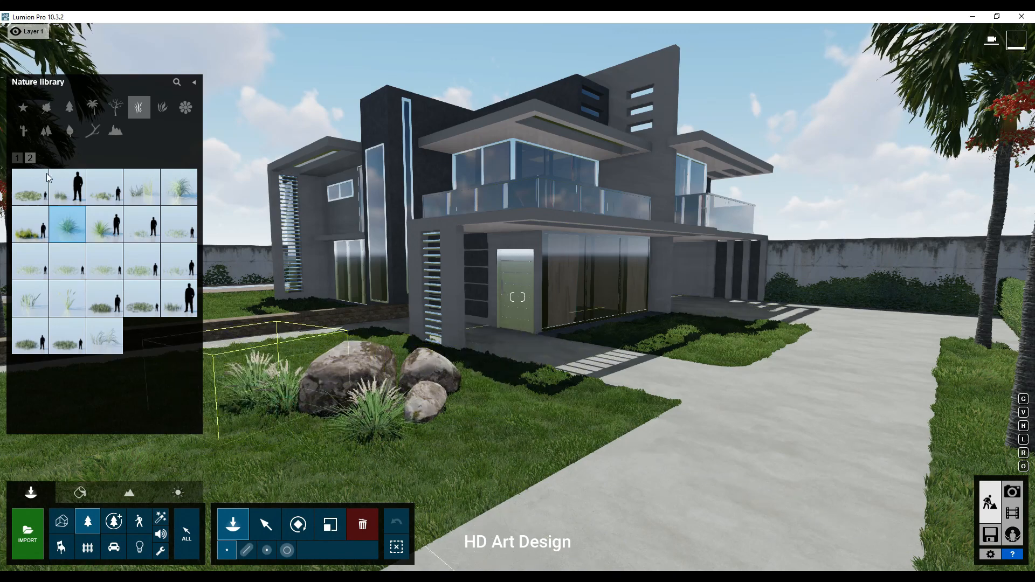
Step: Scatter several small stones around the base of the boulders and grass tufts
click(66, 133)
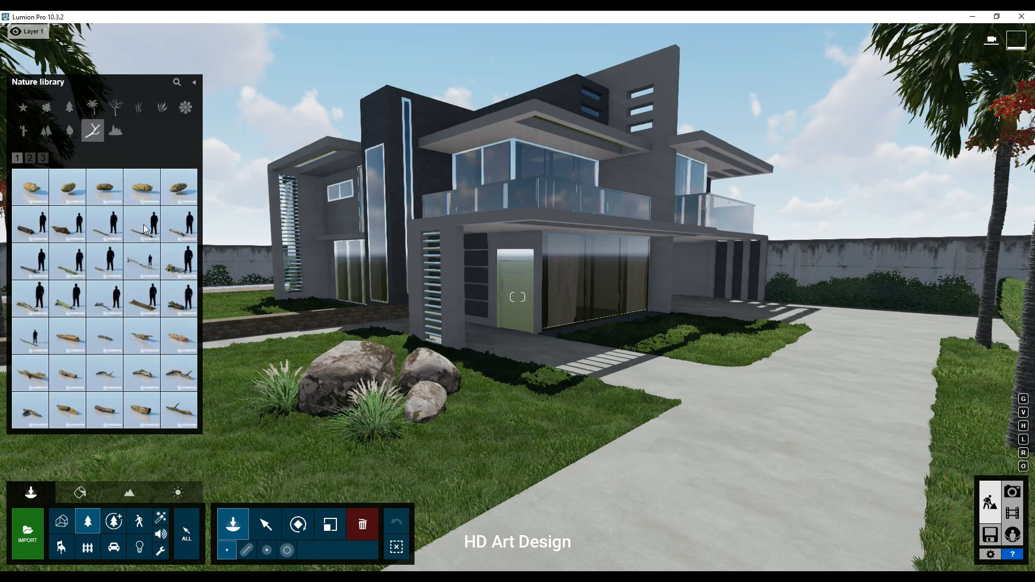
click(115, 131)
click(106, 417)
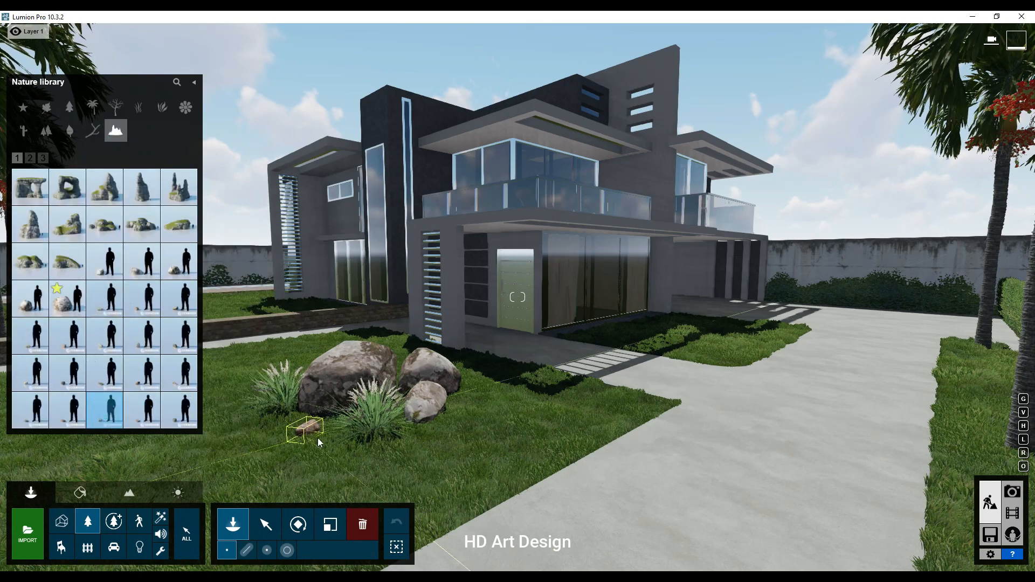
click(423, 444)
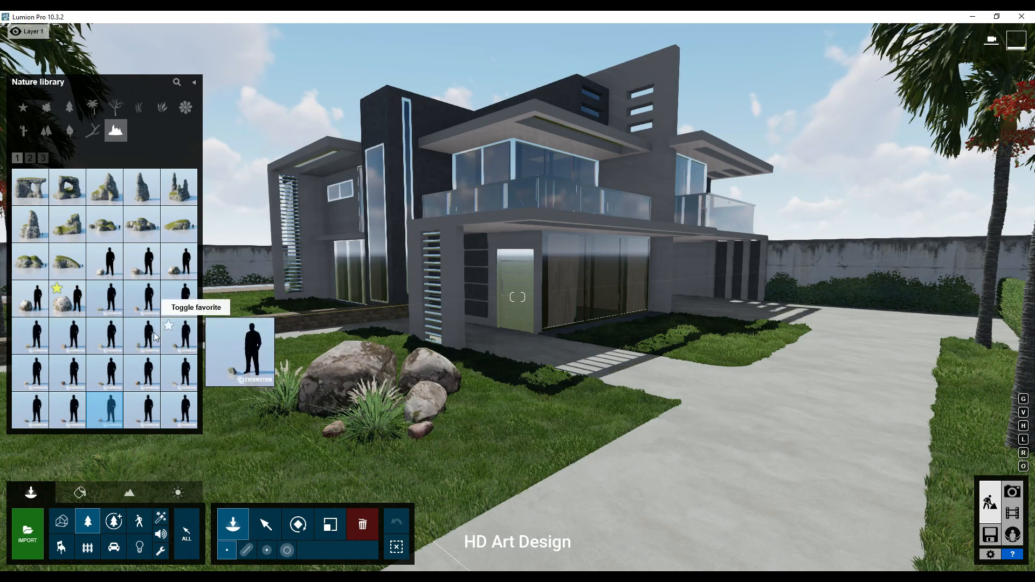
click(68, 372)
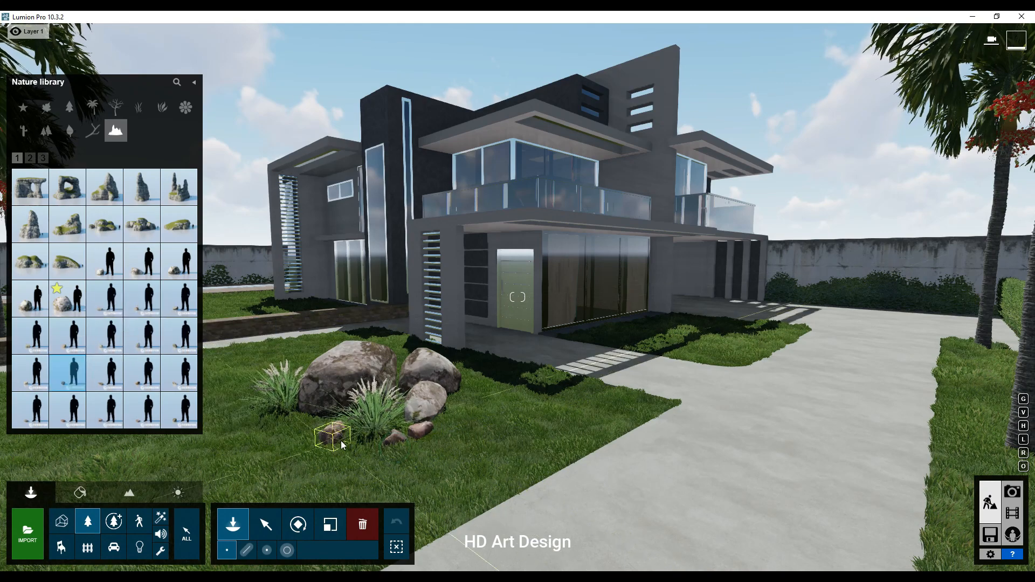
click(294, 425)
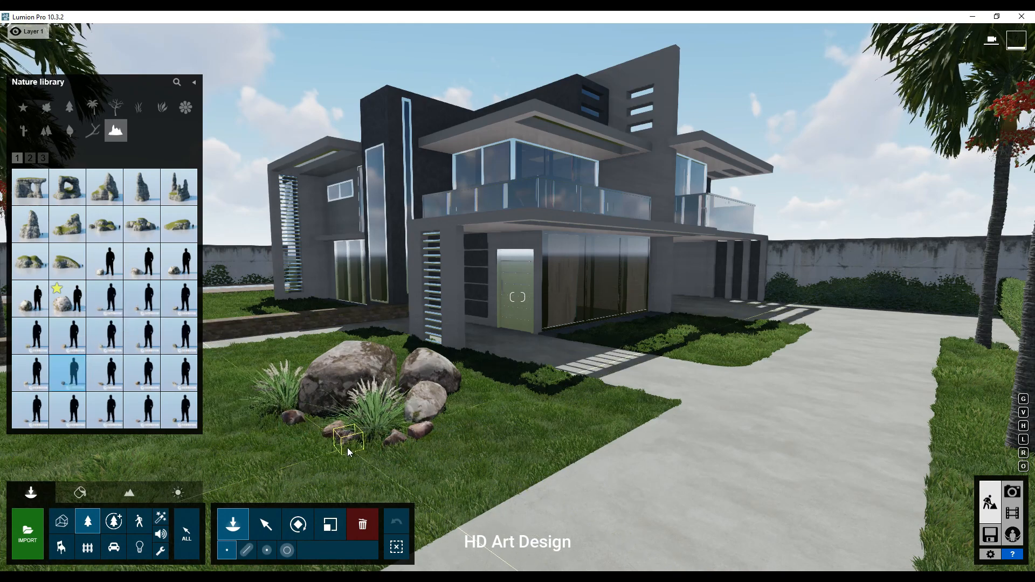
click(347, 448)
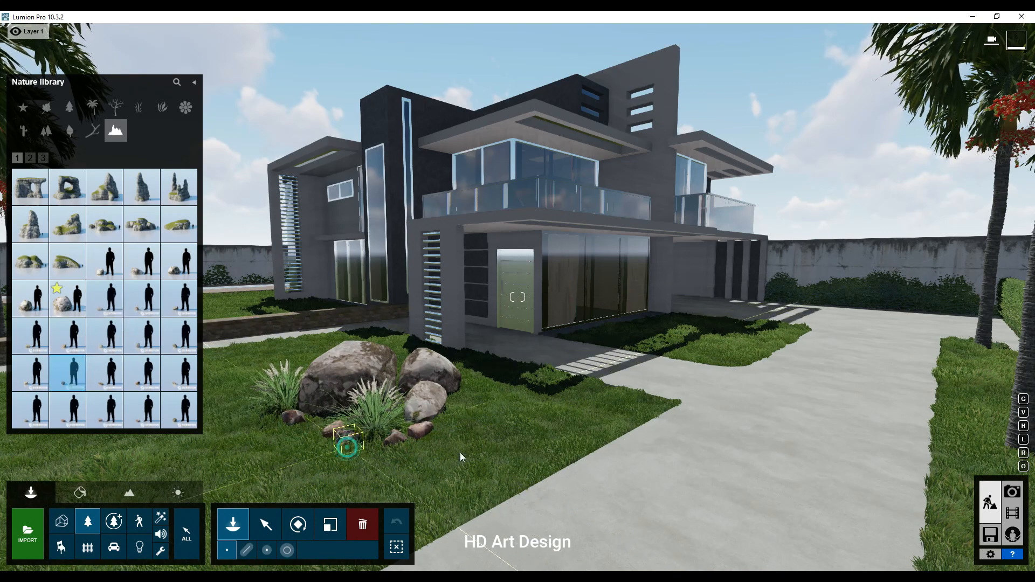
Step: Scatter patches of fallen yellow leaves across the concrete driveway in front of the villa
click(67, 128)
click(67, 261)
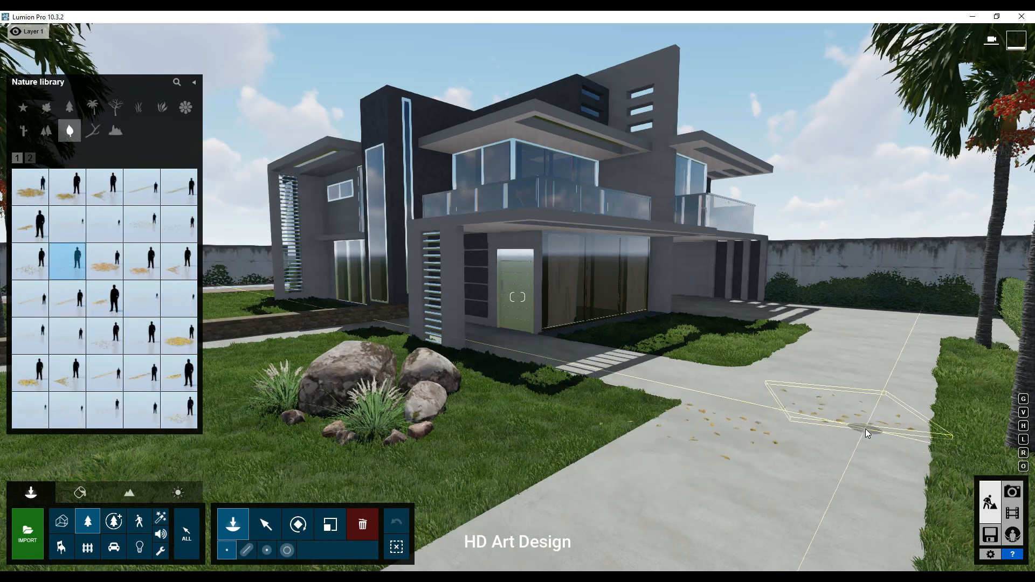
click(763, 427)
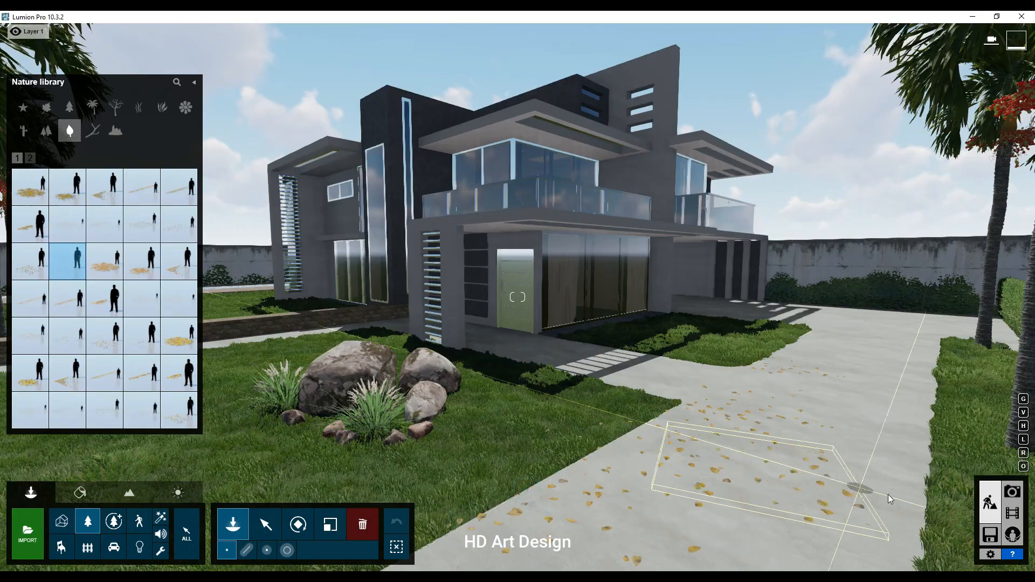
click(914, 499)
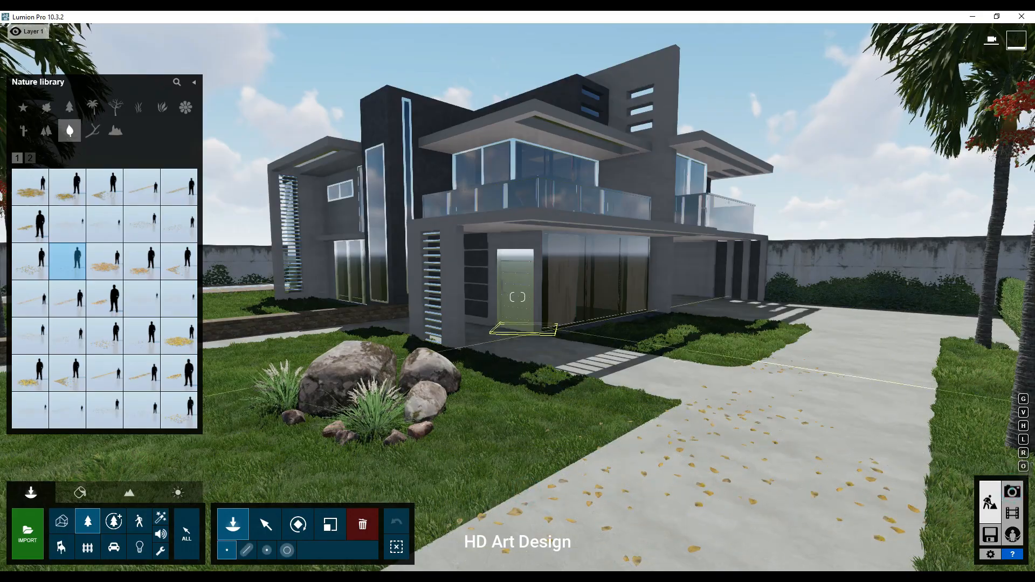
Step: Place the imported MERCEDESLER car under the carport beside the villa
key(q)
key(w)
right_drag(486, 334, 531, 362)
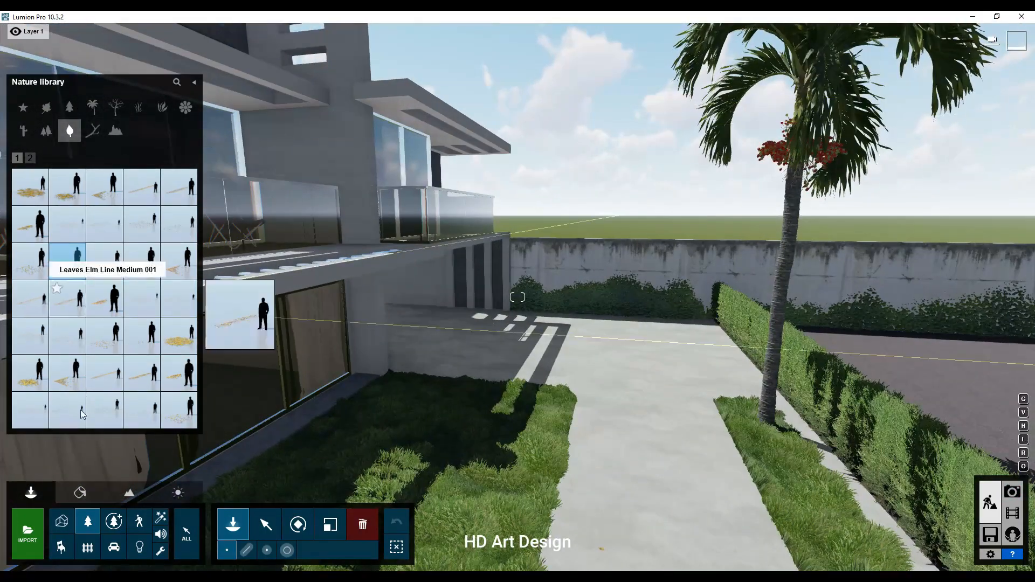
click(62, 521)
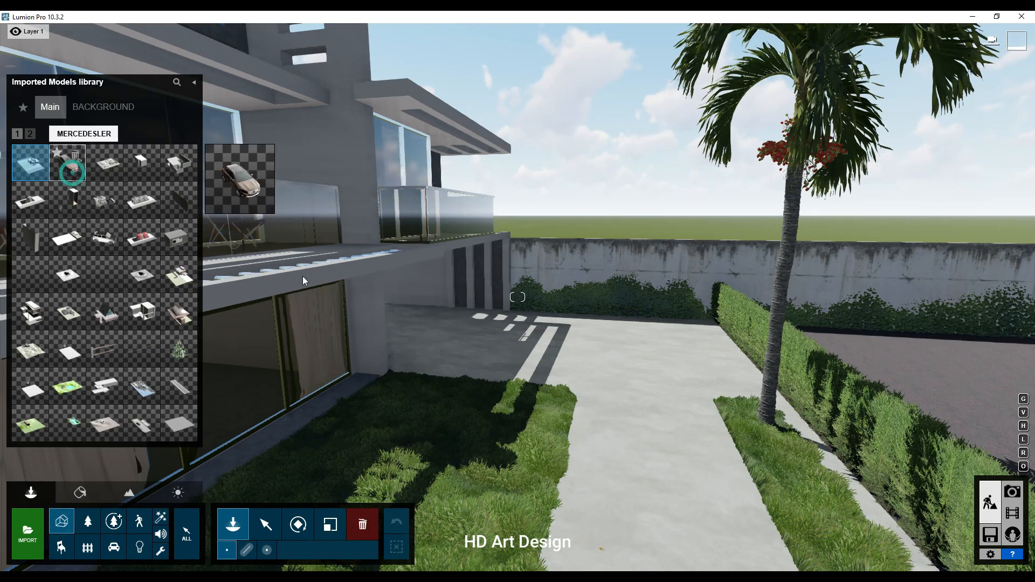
click(453, 373)
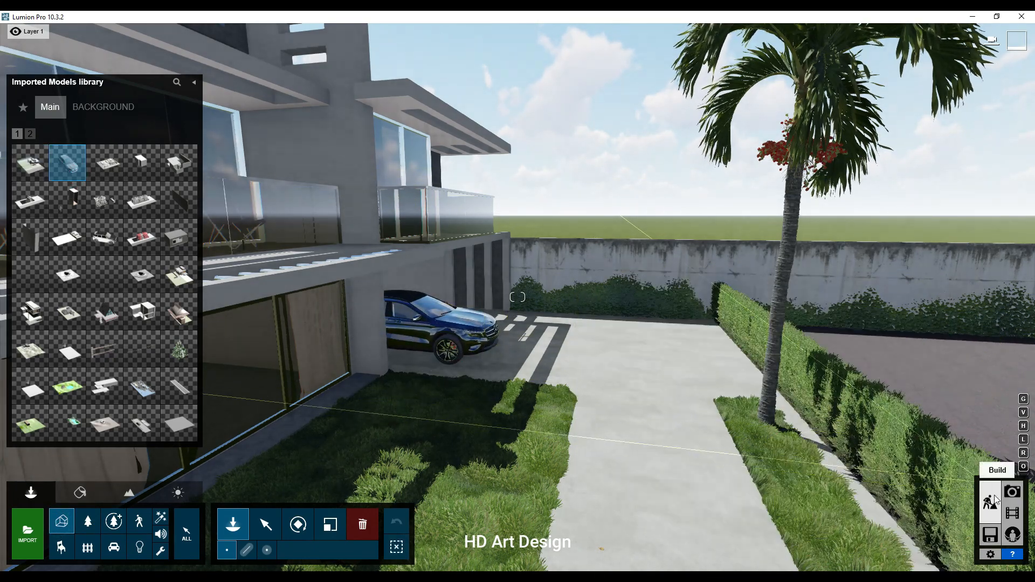
Step: Lower the MERCEDESLER car so its wheels rest on the carport floor
click(269, 527)
click(426, 343)
key(w)
right_drag(426, 343, 372, 367)
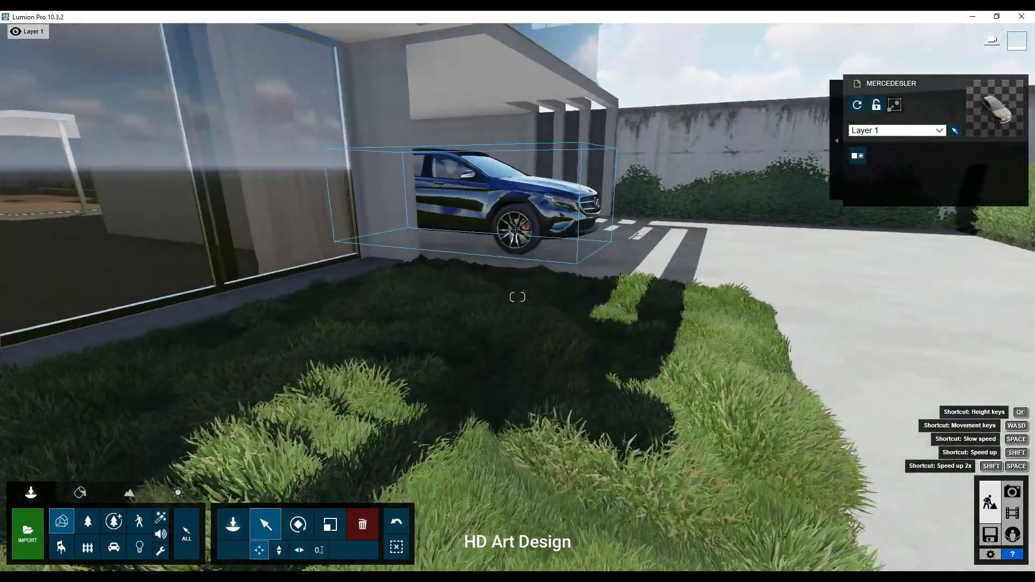
key(w)
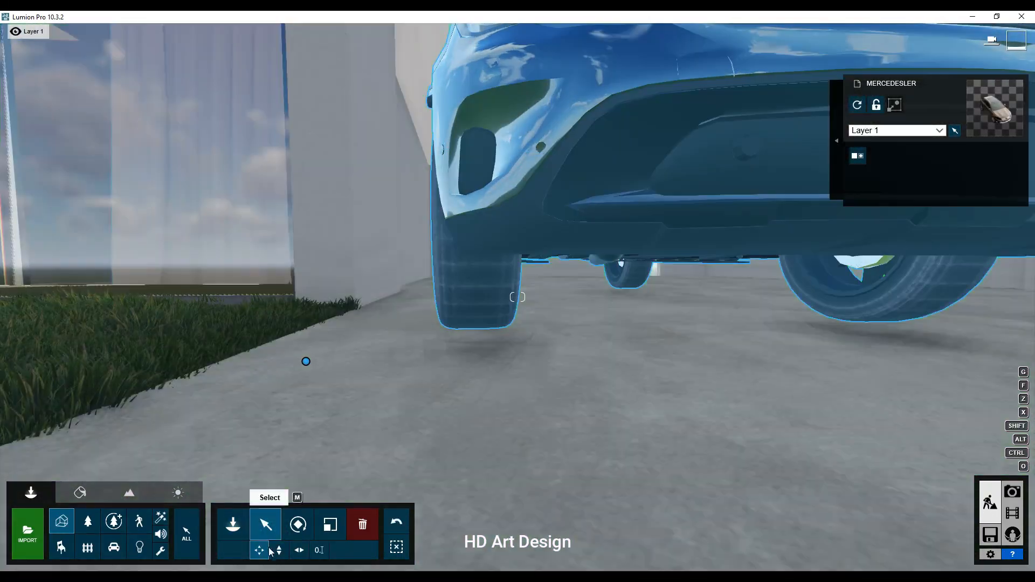
click(279, 550)
drag(306, 362, 312, 376)
Step: Place conifer forest clusters in a row across the open field behind the villa as a background tree line
mouse_move(308, 383)
right_down()
mouse_move(141, 377)
mouse_move(118, 400)
mouse_move(324, 426)
mouse_move(324, 350)
mouse_move(334, 383)
mouse_move(306, 365)
mouse_move(304, 445)
mouse_move(304, 391)
right_up()
key(w)
key(q)
key(s)
key(d)
key(q)
key(s)
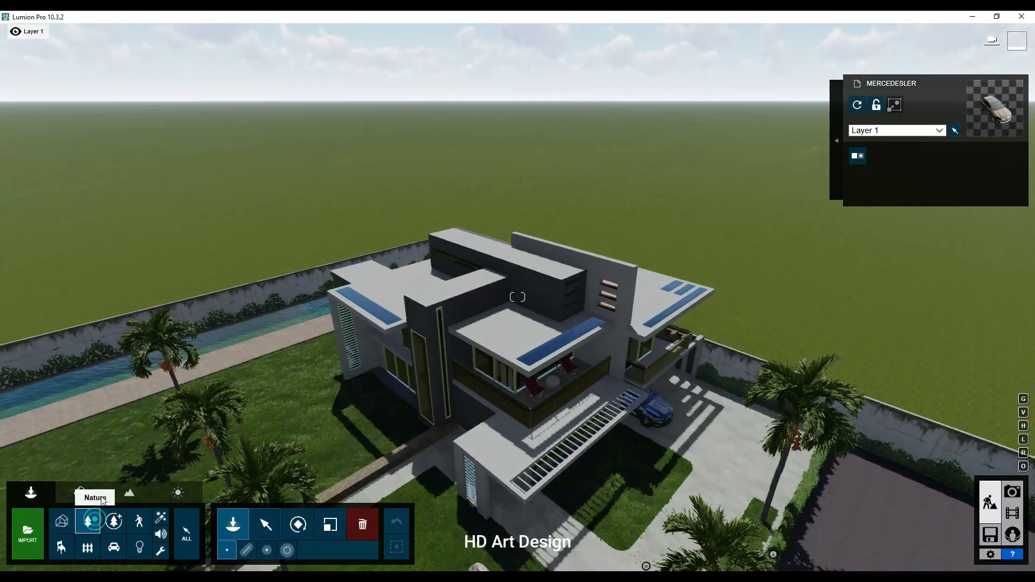
click(92, 517)
click(115, 130)
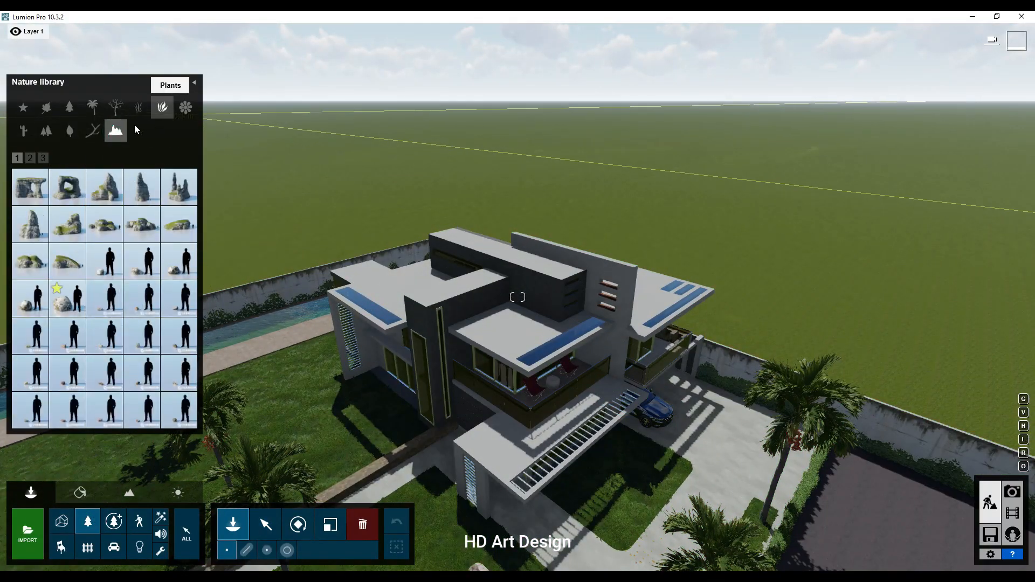
click(47, 131)
mouse_move(222, 170)
right_down()
mouse_move(243, 172)
mouse_move(210, 166)
right_up()
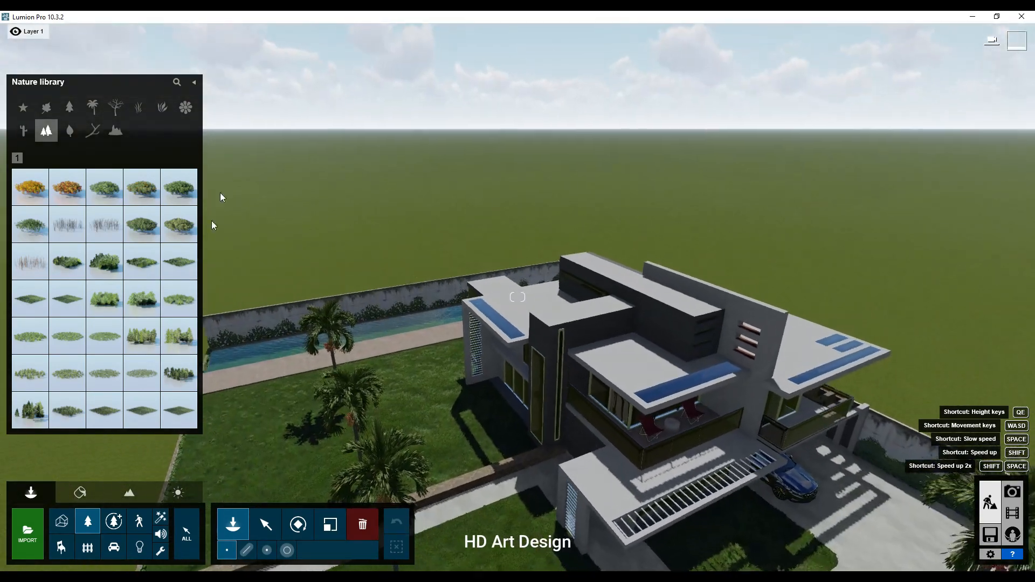
click(187, 372)
click(301, 226)
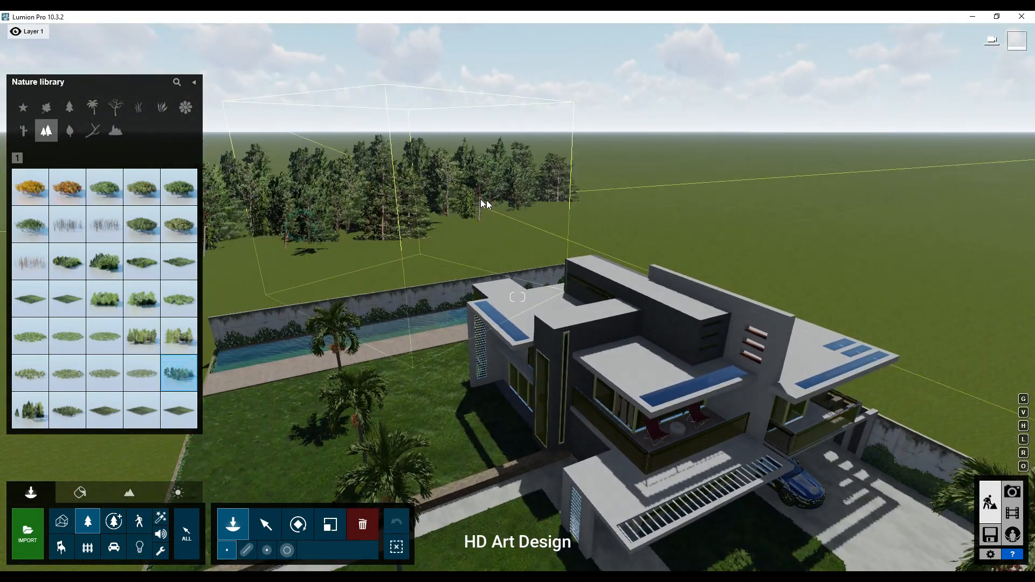
click(719, 216)
right_drag(723, 212, 754, 180)
click(855, 224)
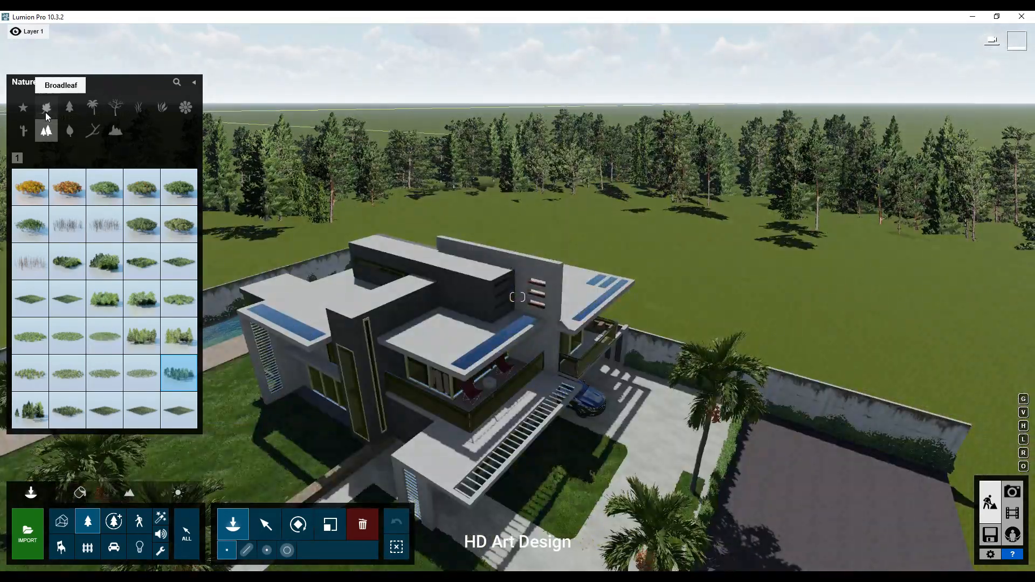
Step: Place two fine-detail sweet chestnut 002 trees outside the boundary walls, one behind the carport and one beyond the pool
click(46, 111)
click(112, 521)
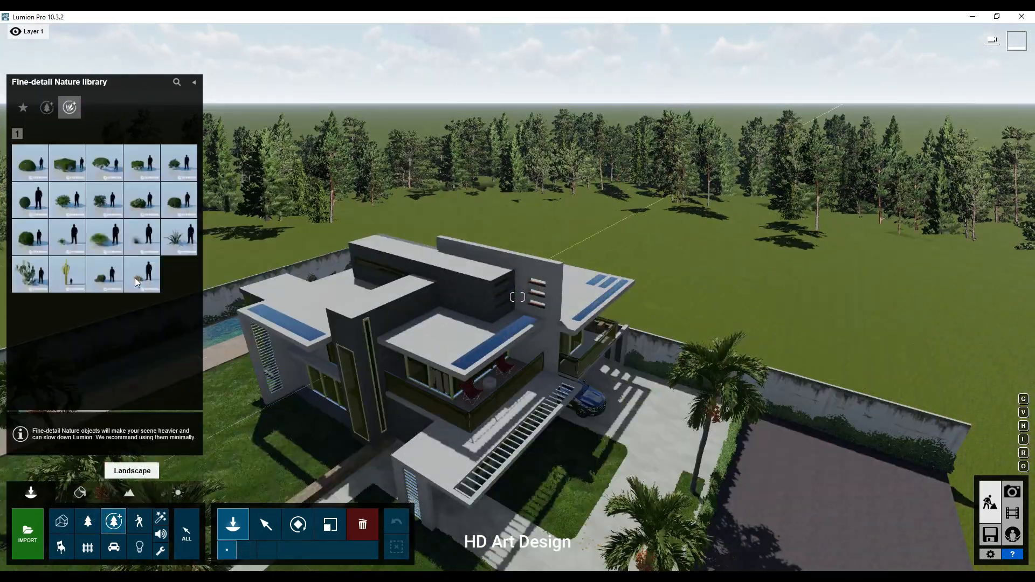
click(46, 110)
mouse_move(139, 357)
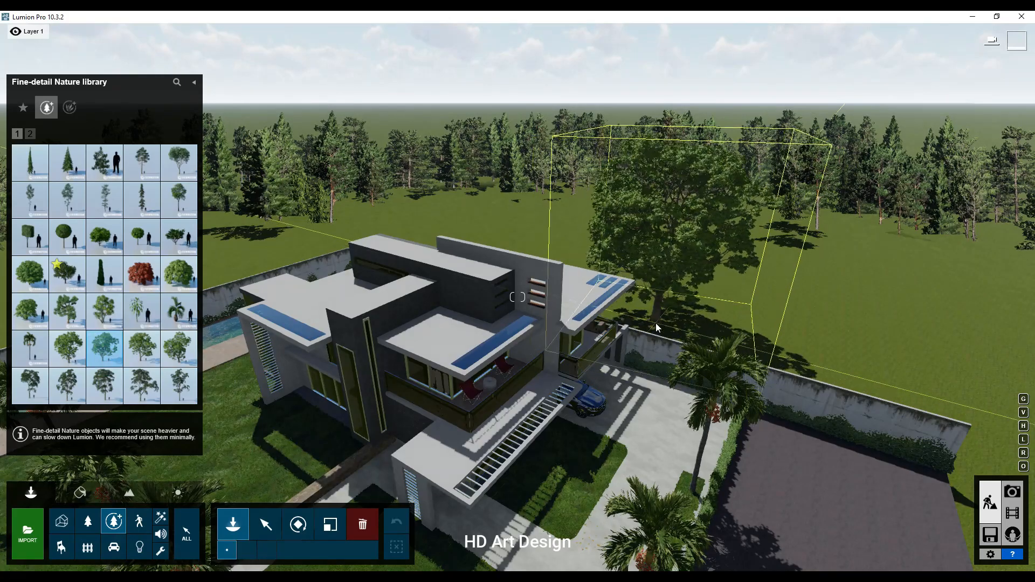
click(644, 321)
right_drag(193, 302, 95, 226)
click(306, 289)
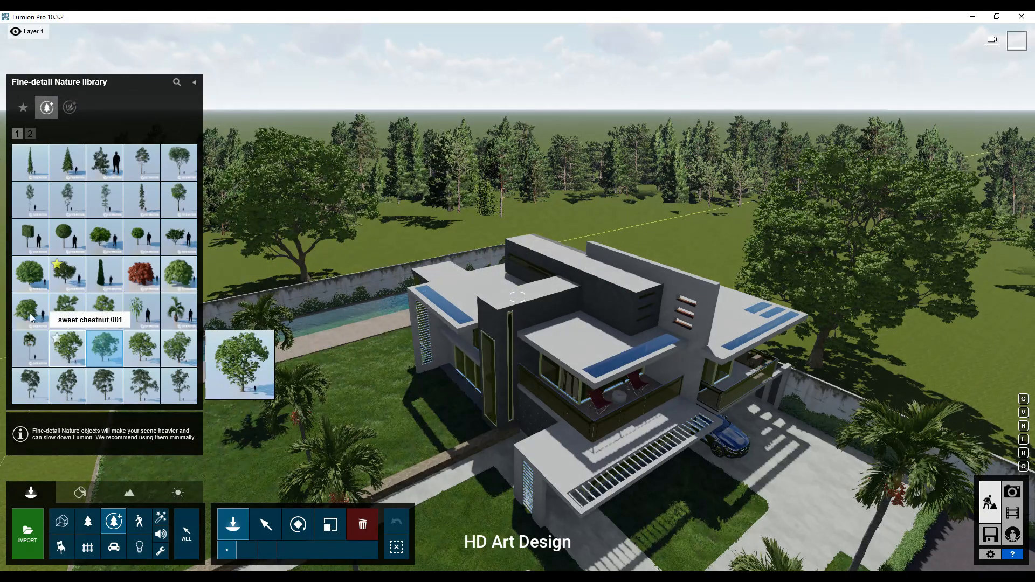
Step: Add fine-detail sweet chestnut 003 trees next to the chestnuts beyond the pool wall and behind the carport wall
click(104, 312)
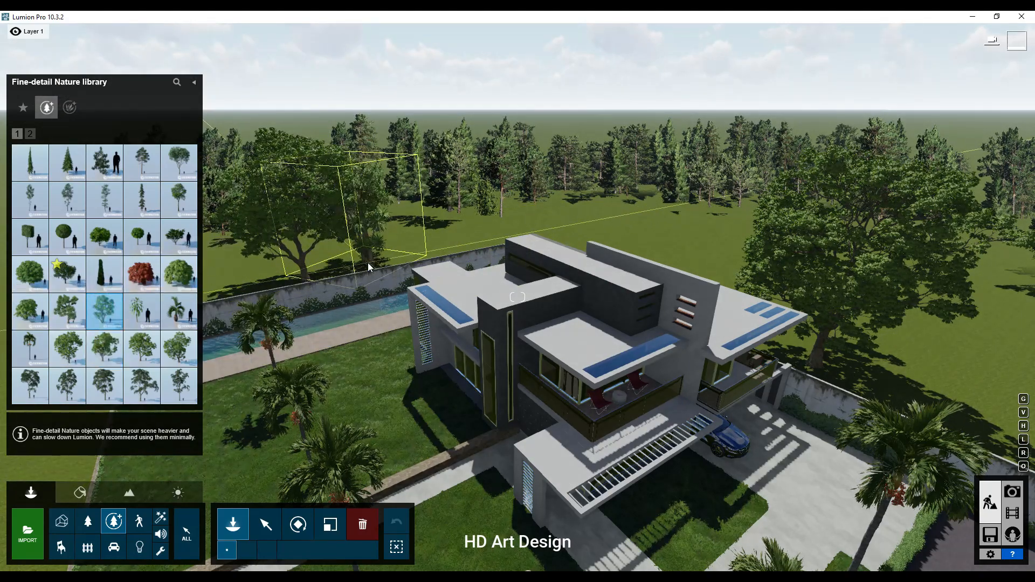
click(141, 347)
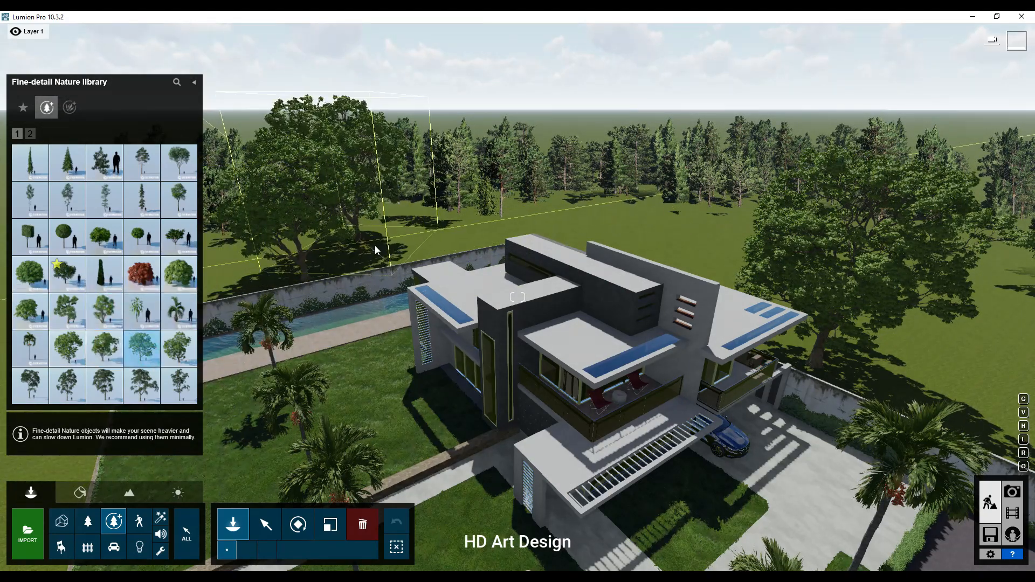
click(353, 268)
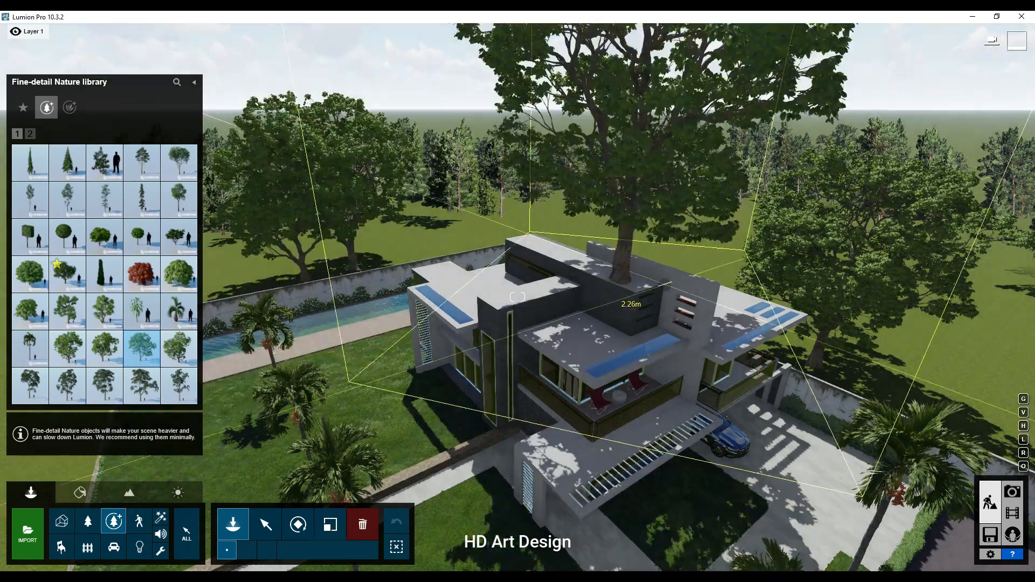
right_drag(741, 299, 792, 336)
click(820, 364)
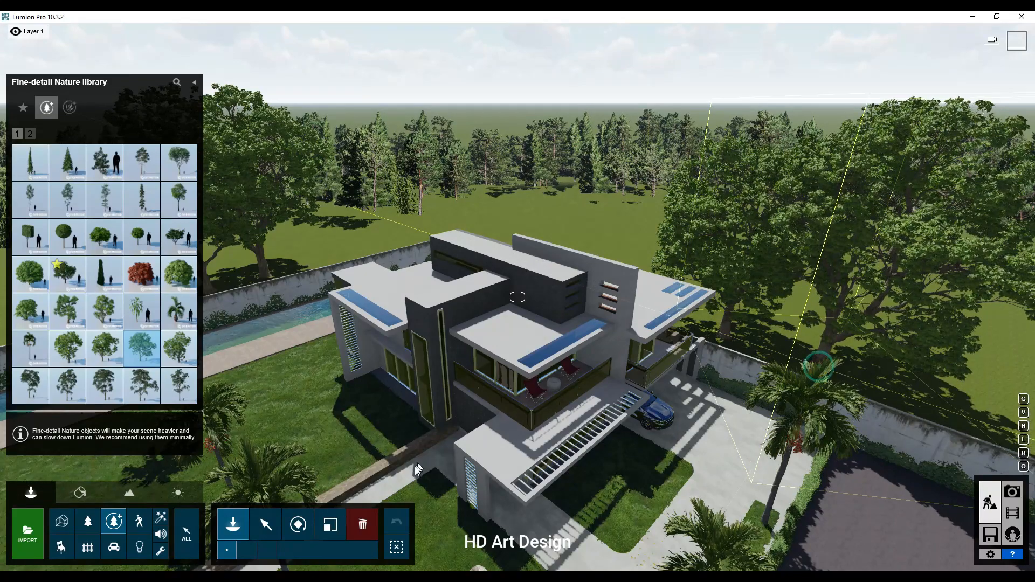
Step: Resize the sweet chestnut trees behind the carport wall and beyond the pool wall
click(336, 531)
click(724, 335)
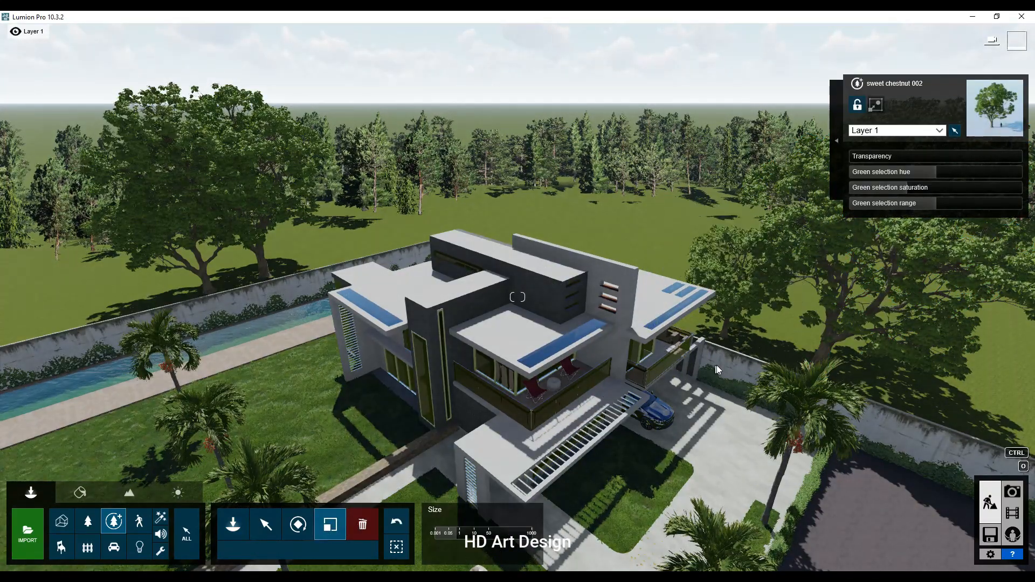
drag(818, 366, 814, 377)
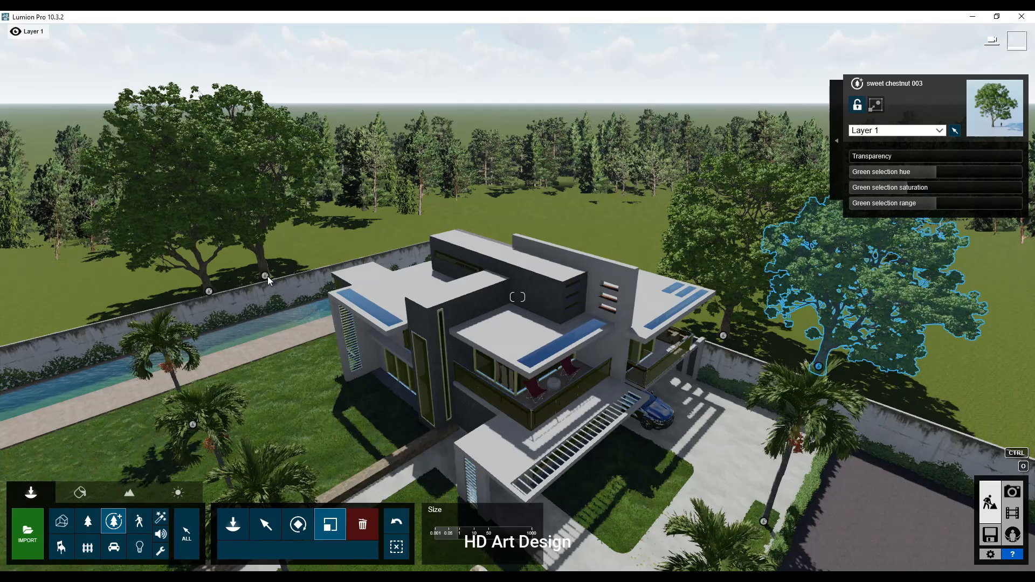
drag(268, 276, 280, 312)
Step: Compose an eye-level shot in Photo mode showing the villa's front corner with the rock group, leaf-strewn driveway and parked car
key(w)
right_drag(279, 312, 242, 240)
key(s)
key(e)
key(w)
key(e)
key(s)
key(s)
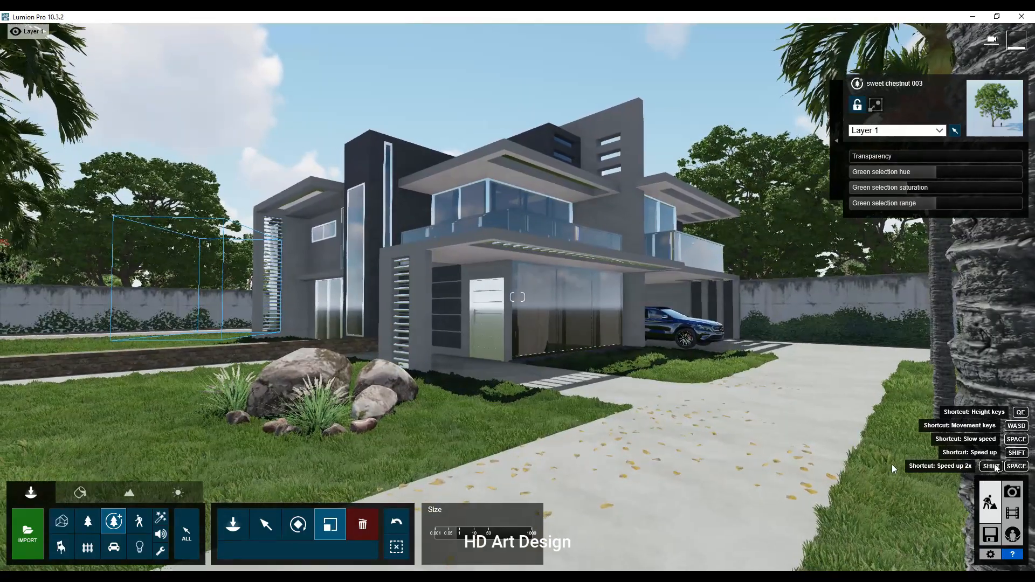
click(1013, 492)
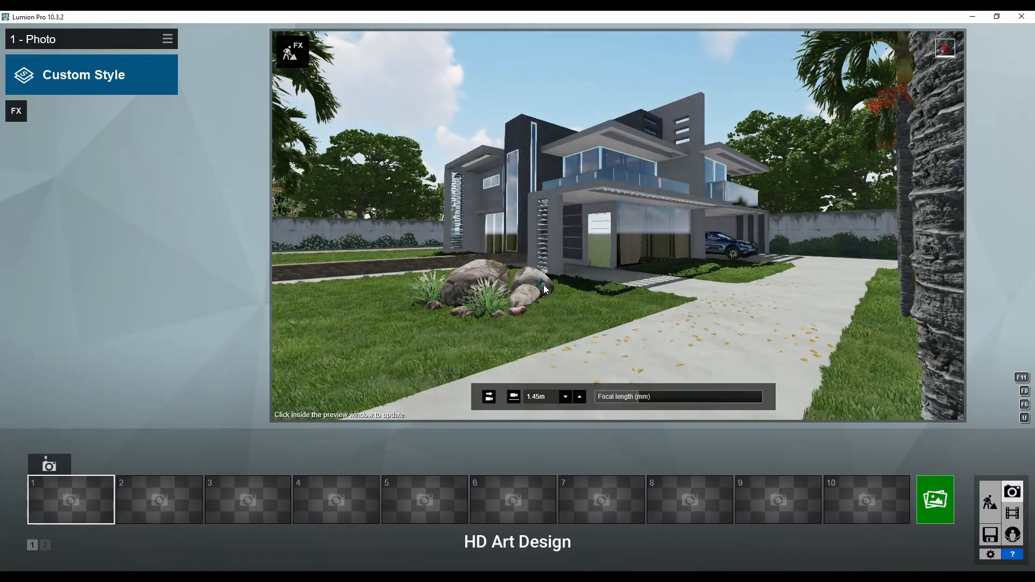
right_drag(544, 285, 553, 270)
key(w)
right_drag(577, 210, 581, 208)
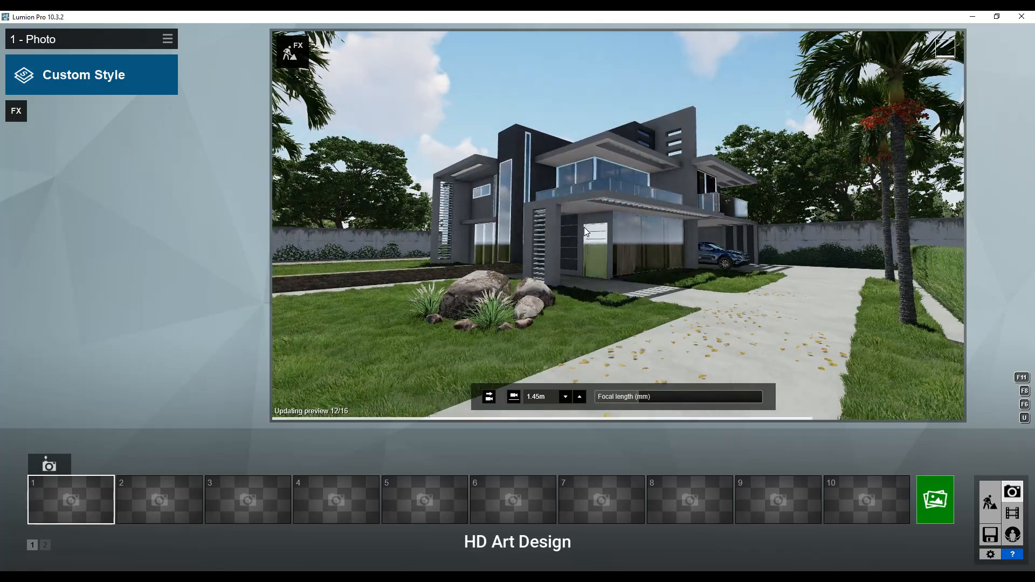
key(w)
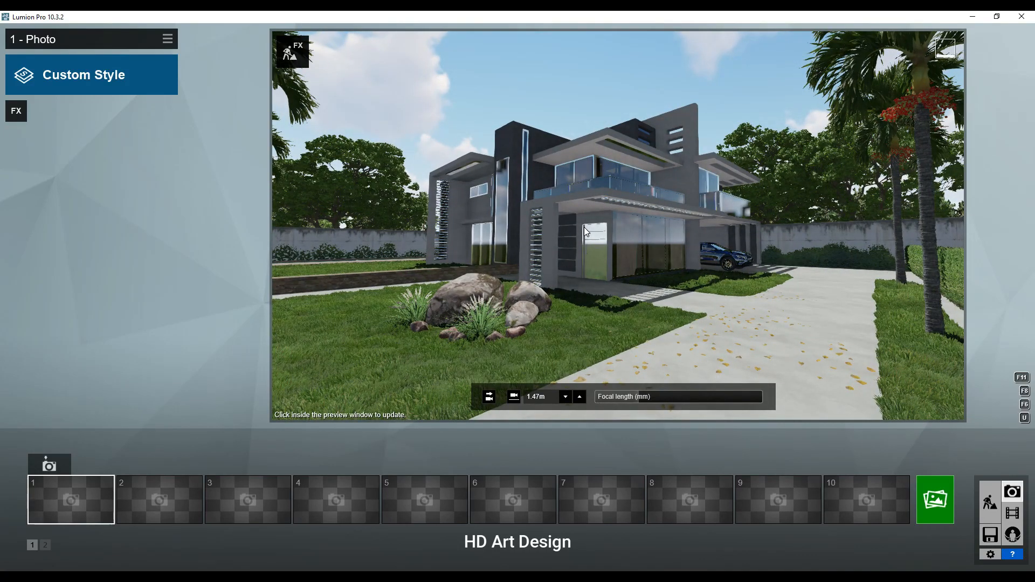
Step: Add the 2-Point Perspective effect, switched on, and the Exposure effect to the photo
click(16, 112)
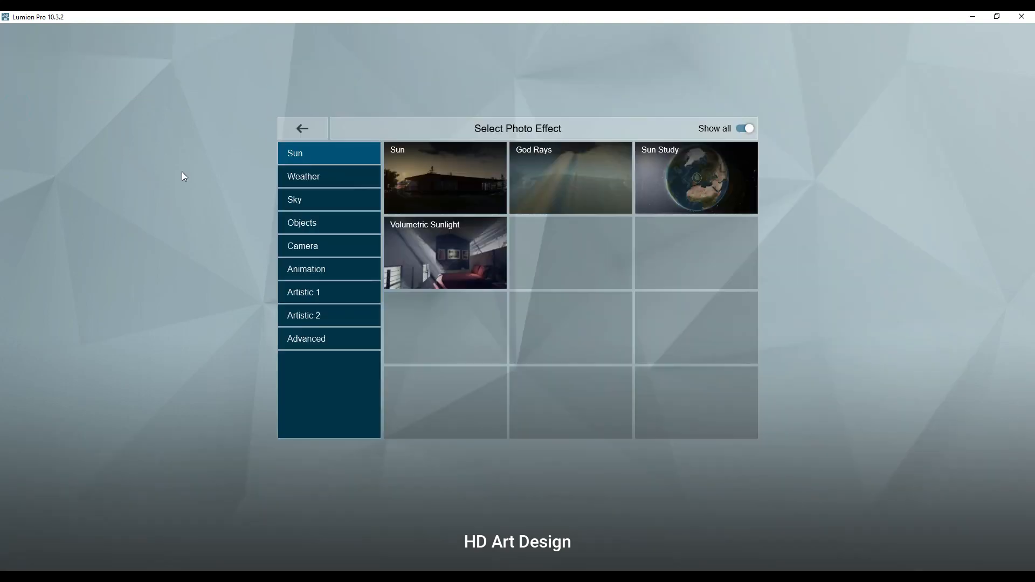
click(343, 249)
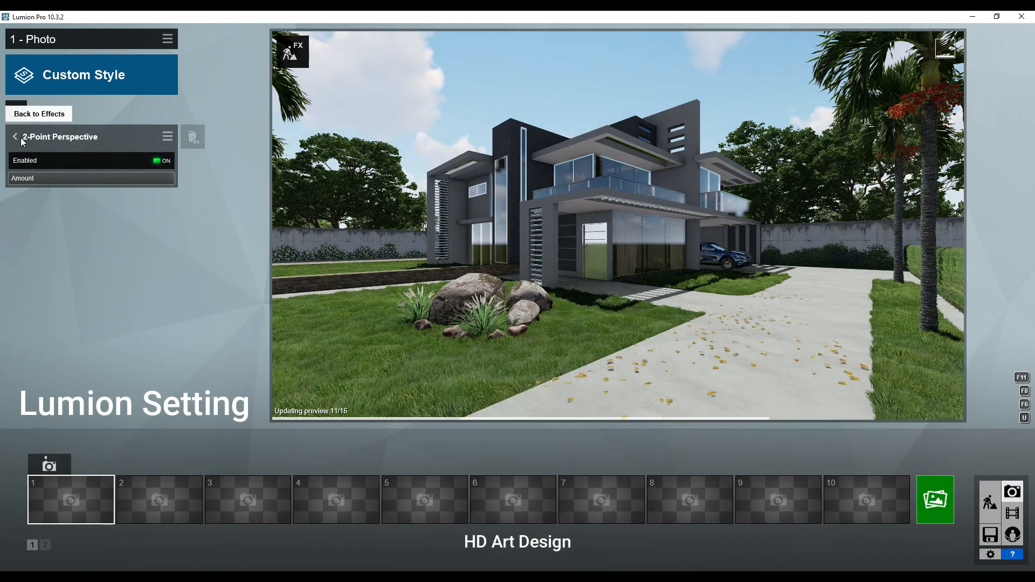
click(16, 112)
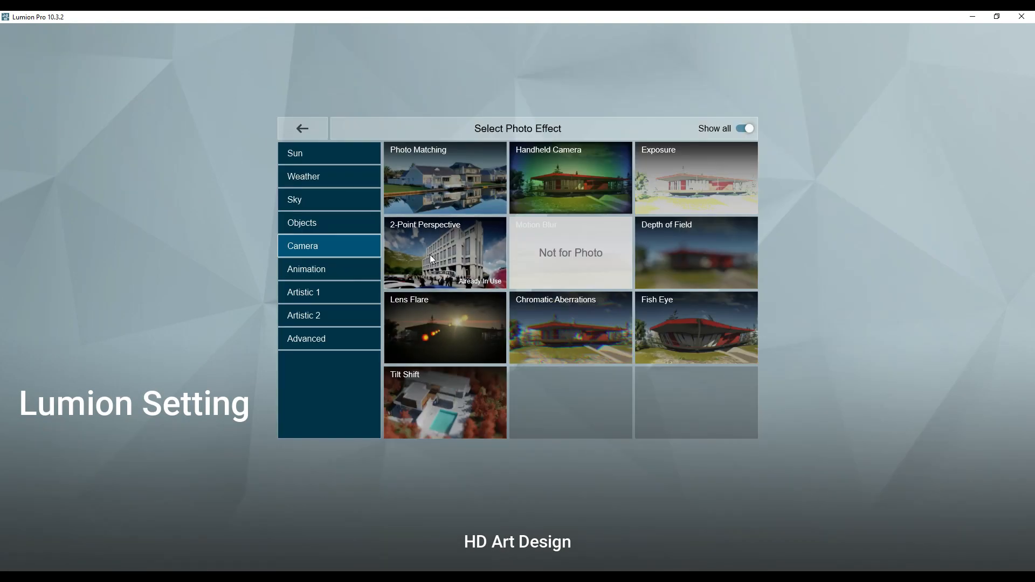
click(681, 189)
click(17, 137)
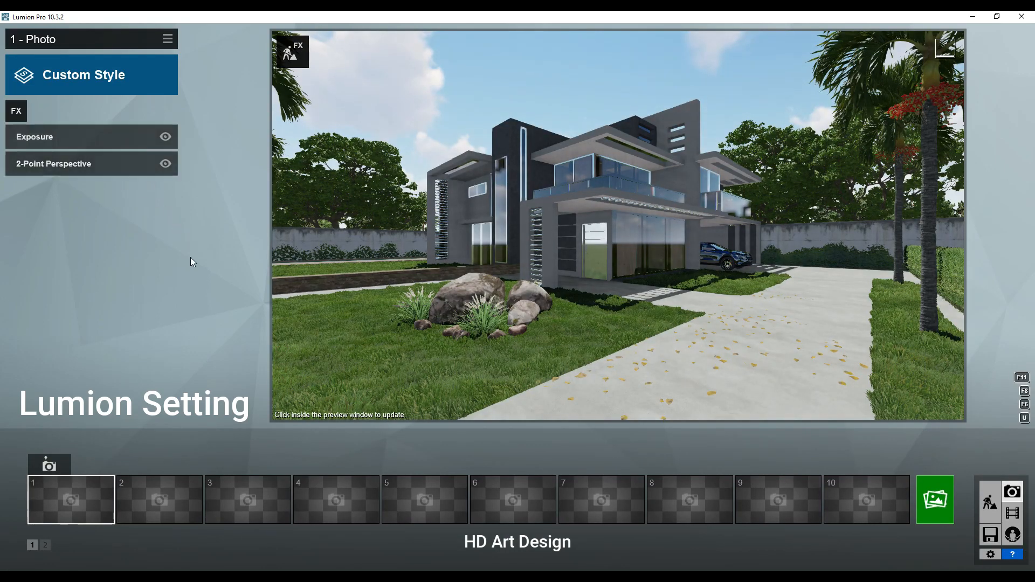
click(18, 111)
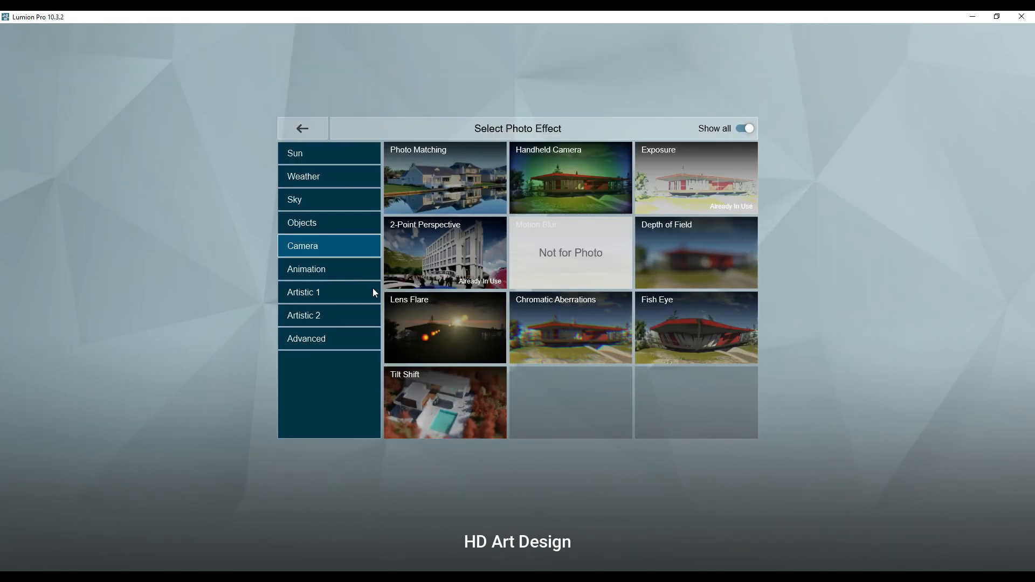
click(329, 270)
click(331, 294)
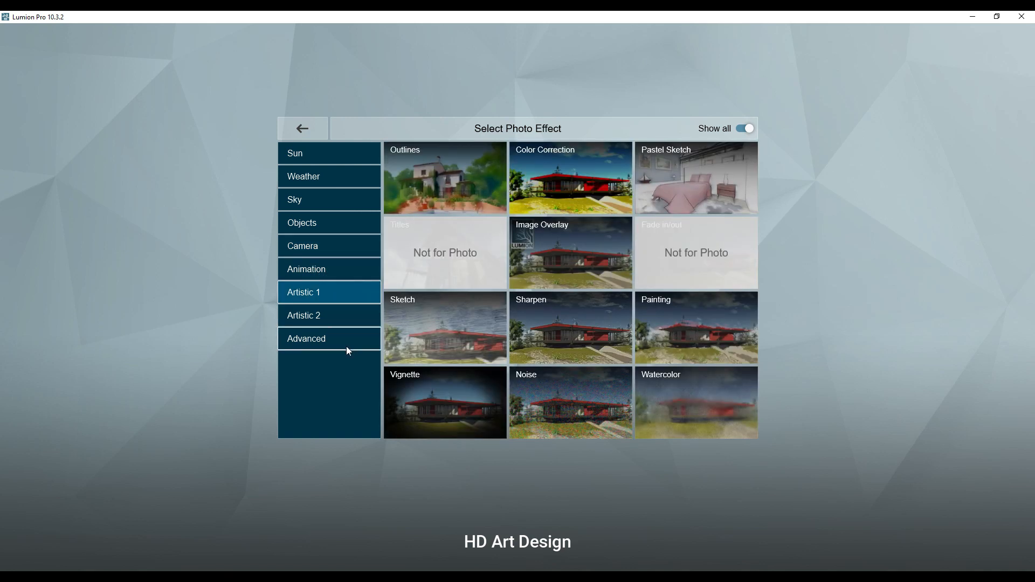
click(303, 128)
Step: Add a Shadow effect with Interior / Exterior at 1.0, Sharp shadow type and fine detail shadows on
click(21, 111)
click(320, 315)
click(313, 344)
click(455, 197)
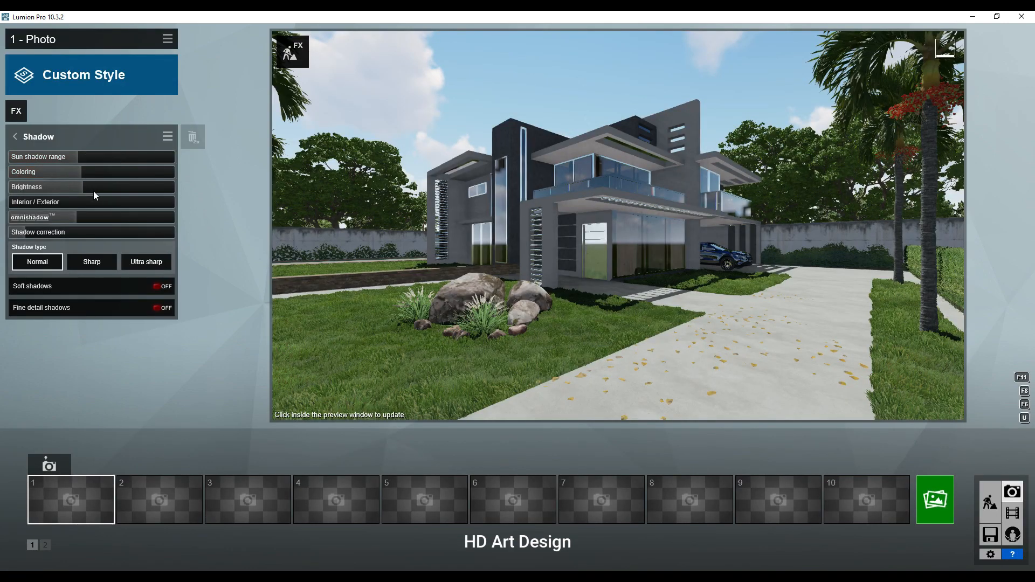
drag(13, 209, 168, 210)
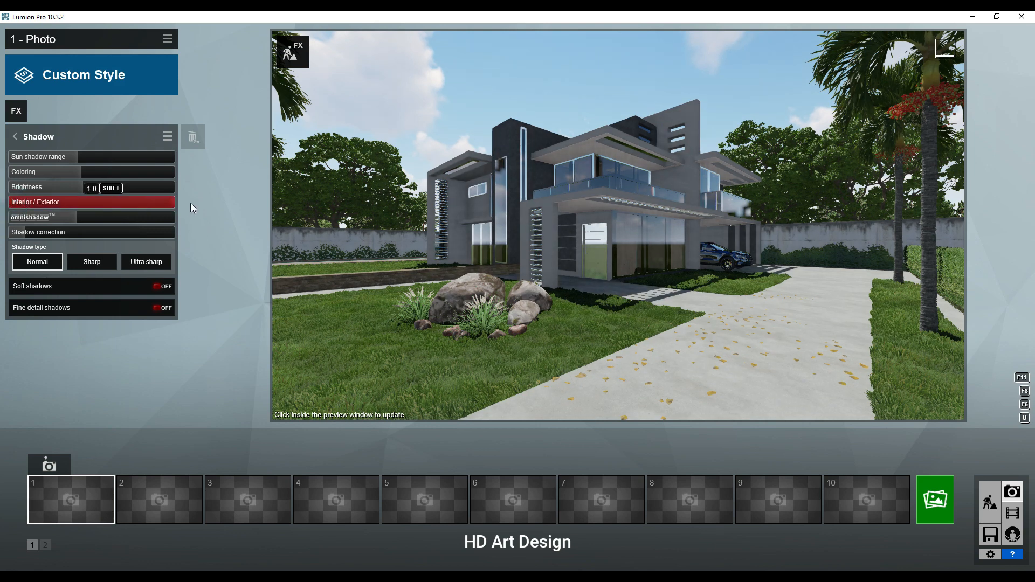
click(158, 307)
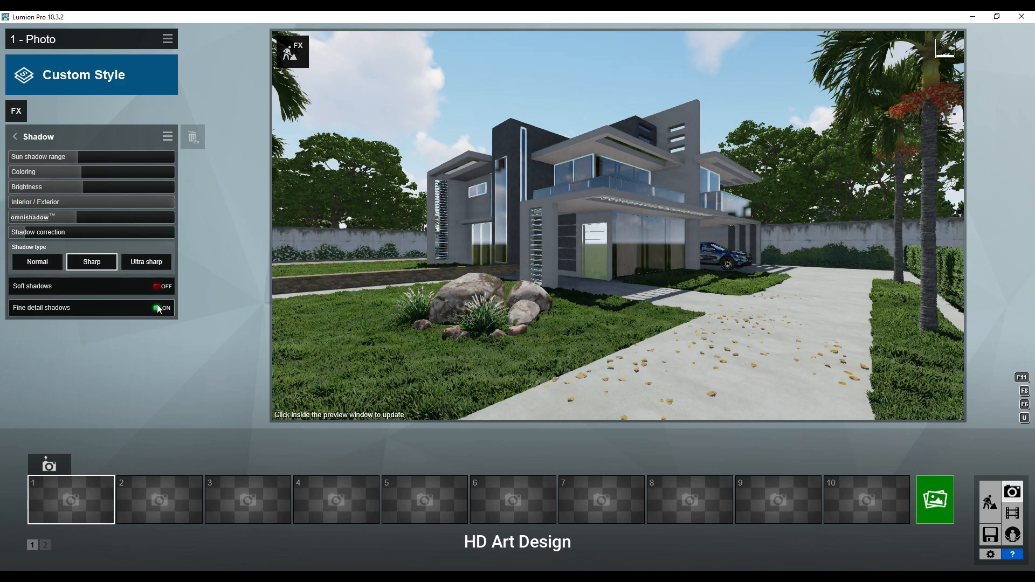
click(14, 139)
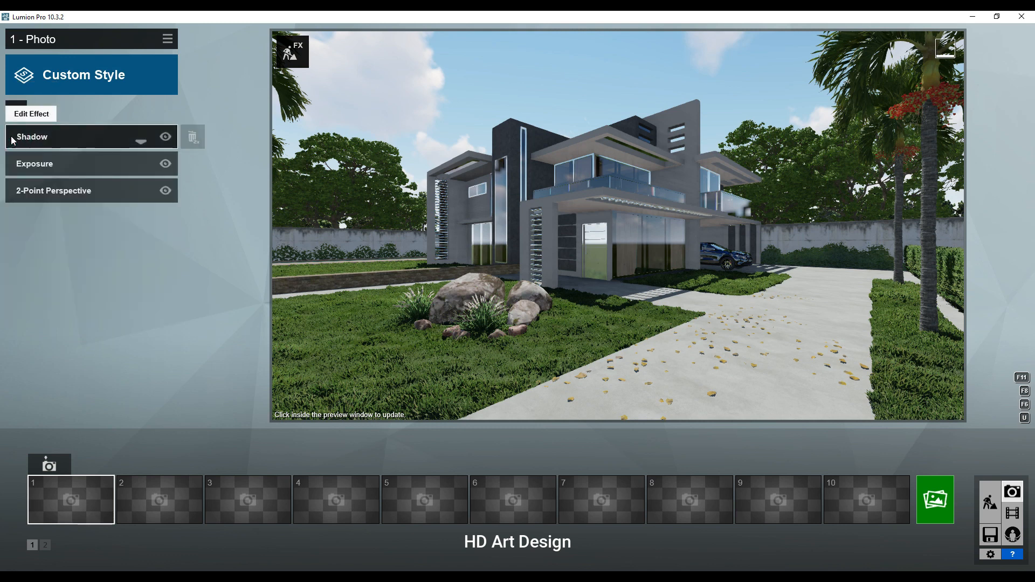
Step: Add the Real Skies effect and apply the first Morning sky
click(16, 113)
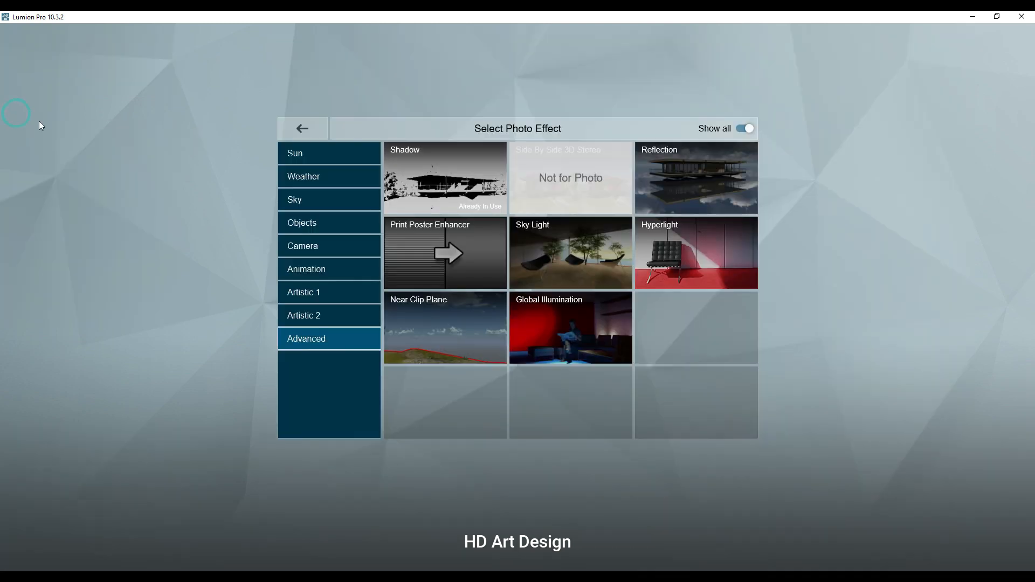
click(319, 195)
click(561, 176)
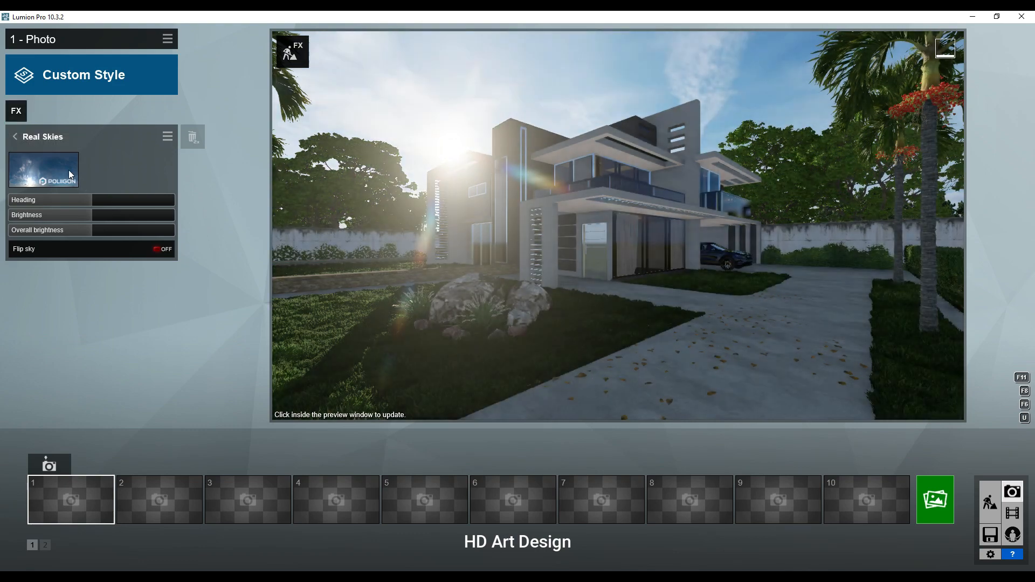
click(50, 171)
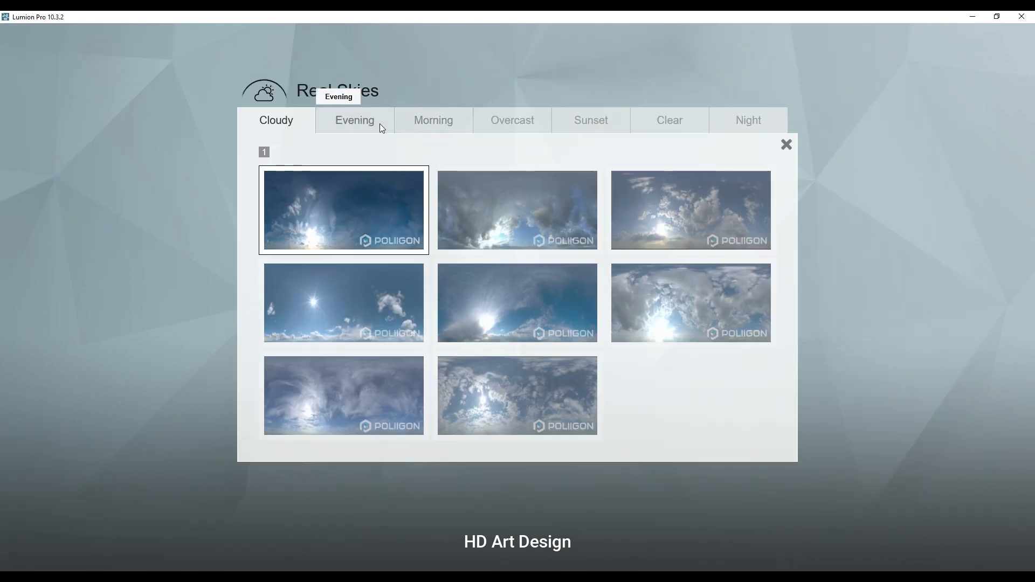
click(381, 126)
click(430, 122)
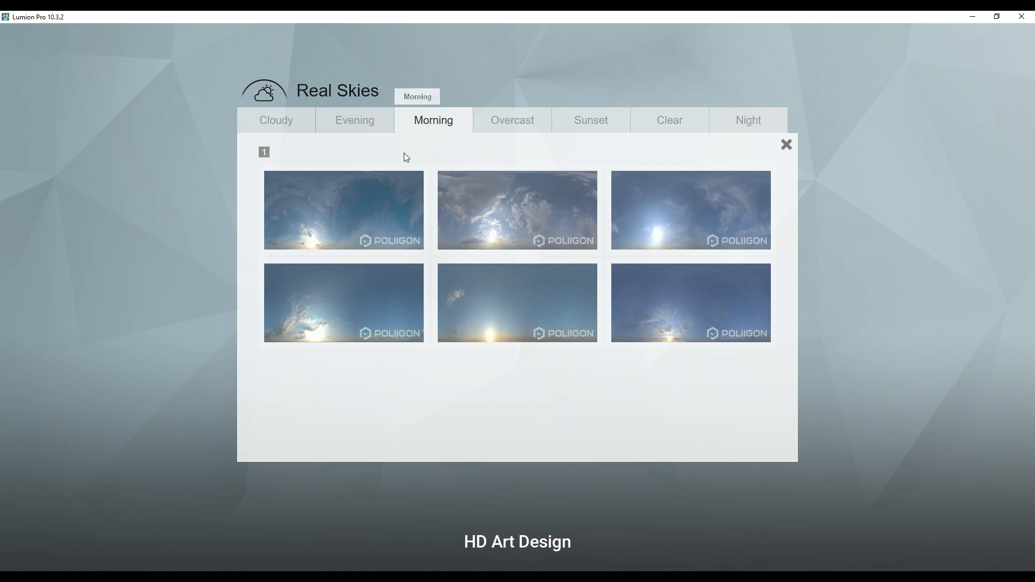
click(387, 197)
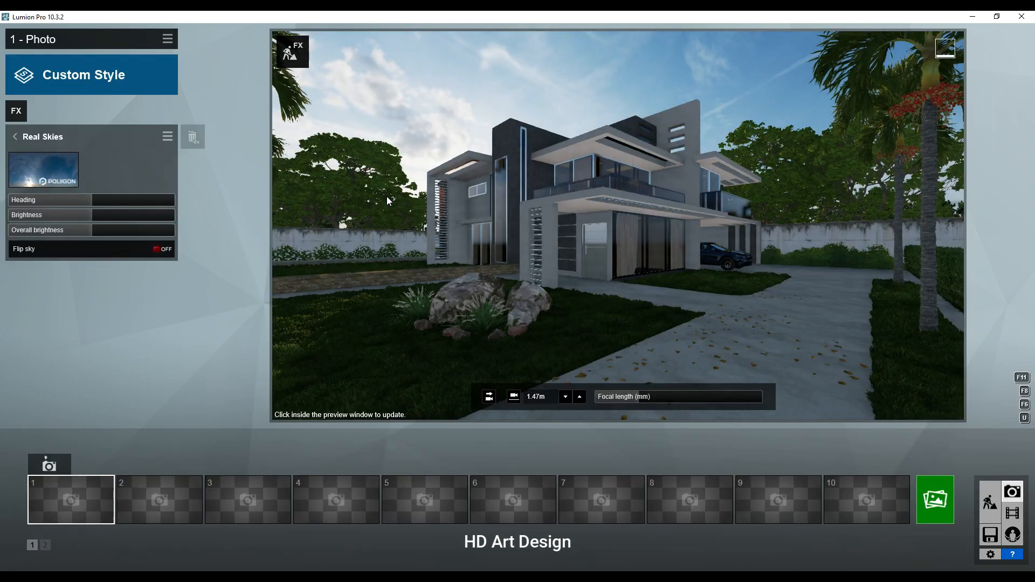
Step: Replace the sky with one from the Sunset category and set its heading to about -135.6°
click(43, 170)
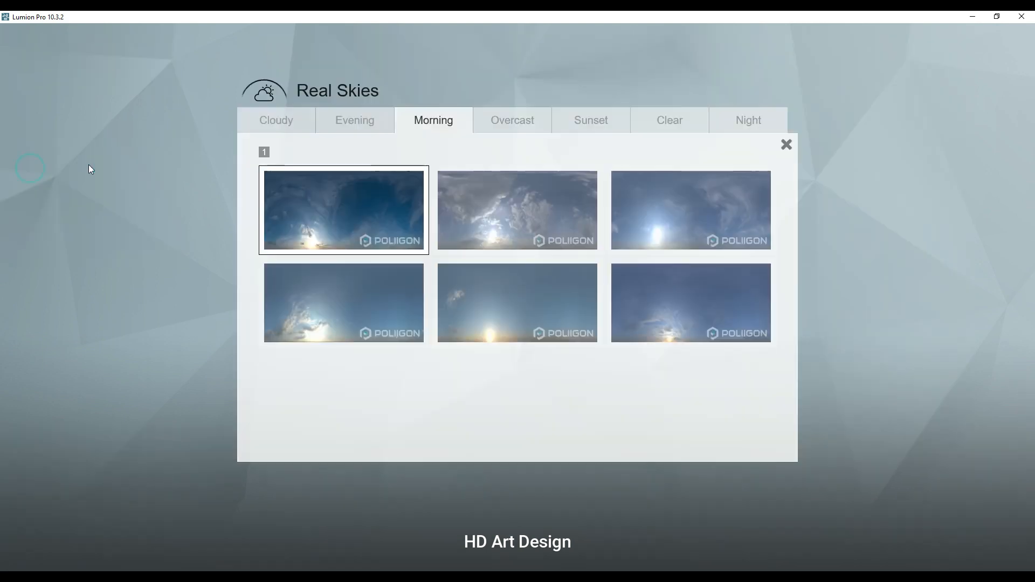
click(548, 124)
click(608, 128)
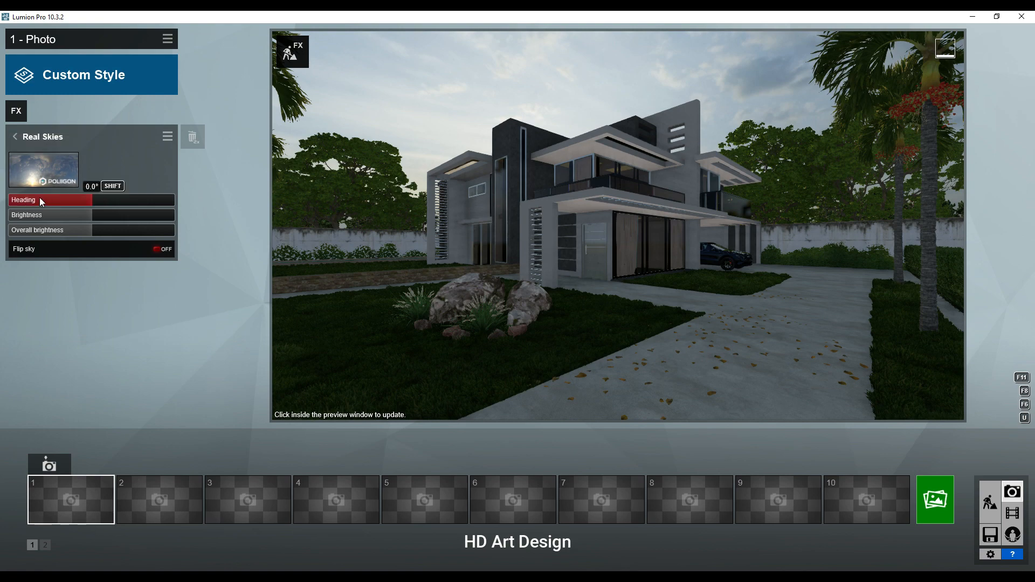
drag(38, 201, 30, 199)
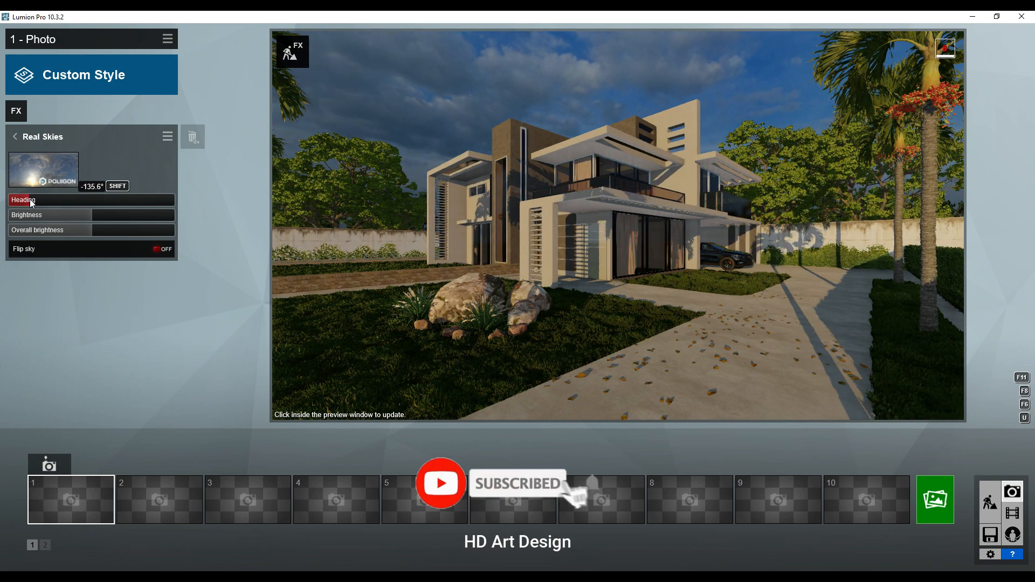
Step: Raise the brightness of the real sky and set its overall brightness to 1.9
click(156, 216)
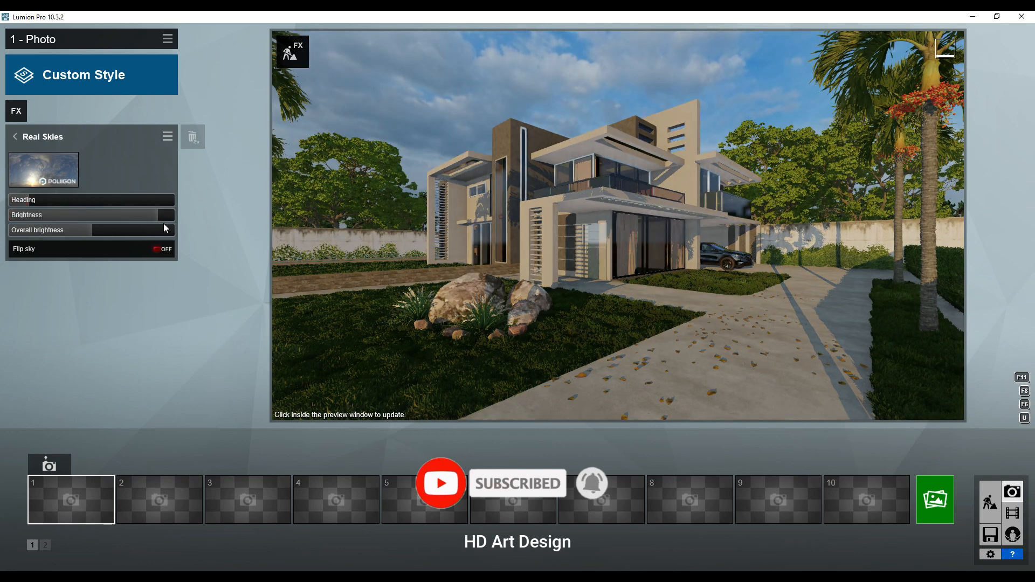
click(145, 216)
click(163, 230)
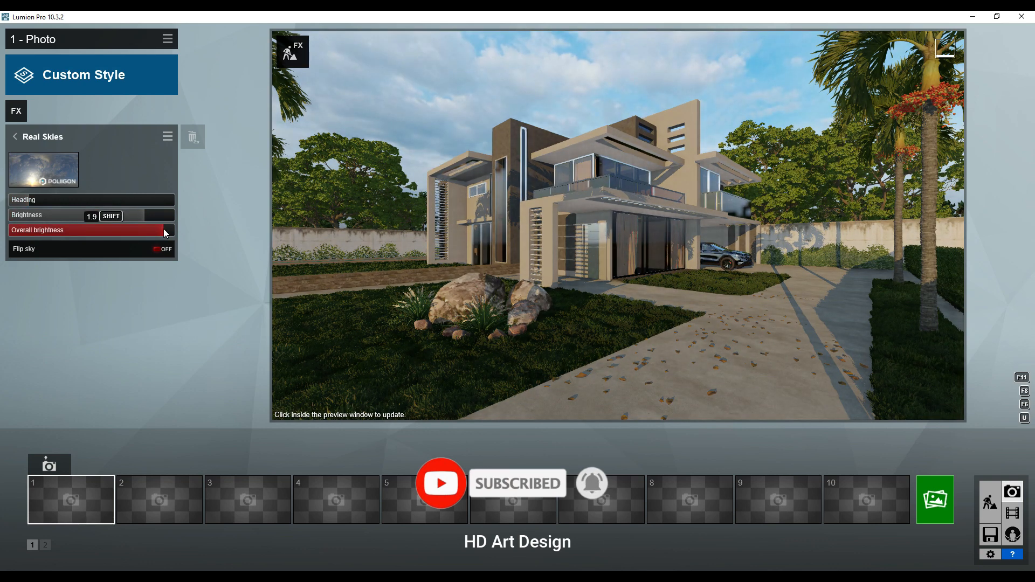
click(16, 139)
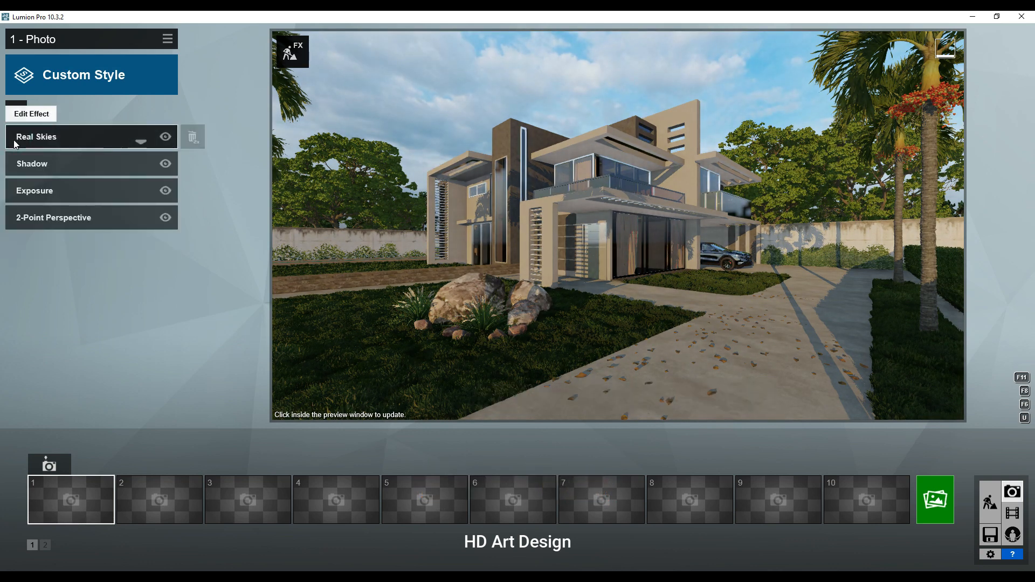
Step: Add the Sun effect with a lower sun height, a heading of about -121.6° and a raised sun brightness
click(16, 110)
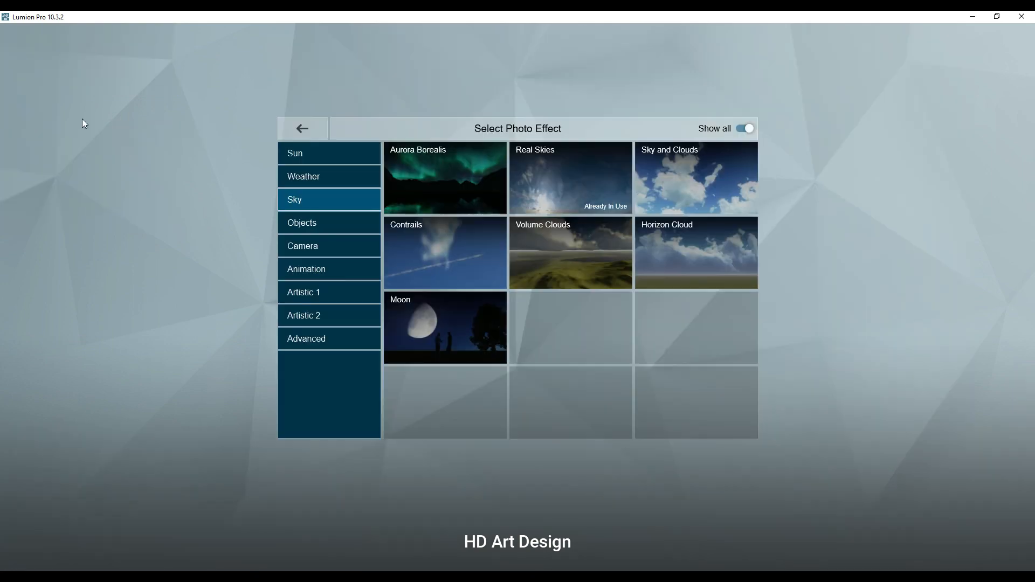
click(367, 159)
click(468, 170)
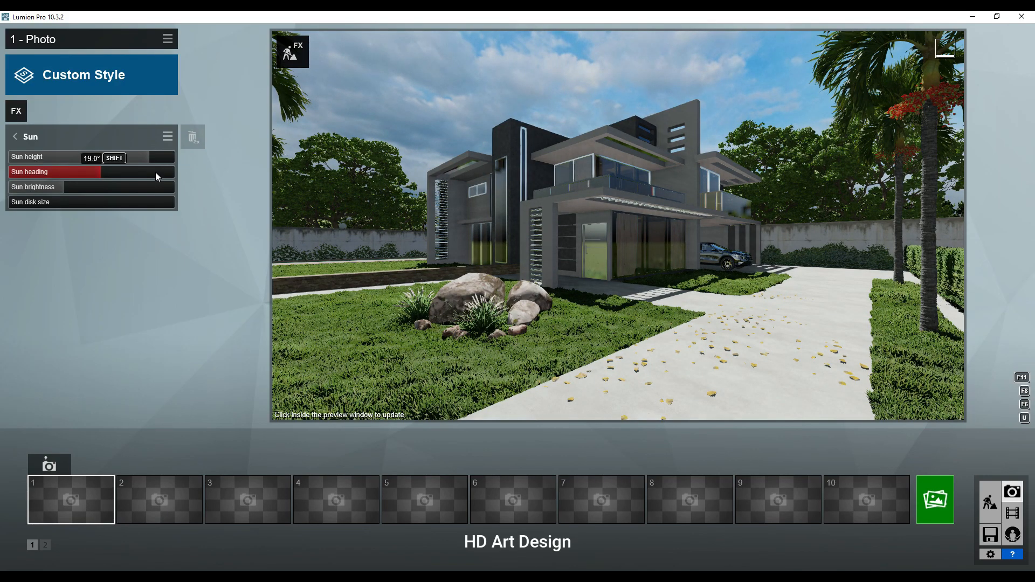
drag(128, 160, 42, 174)
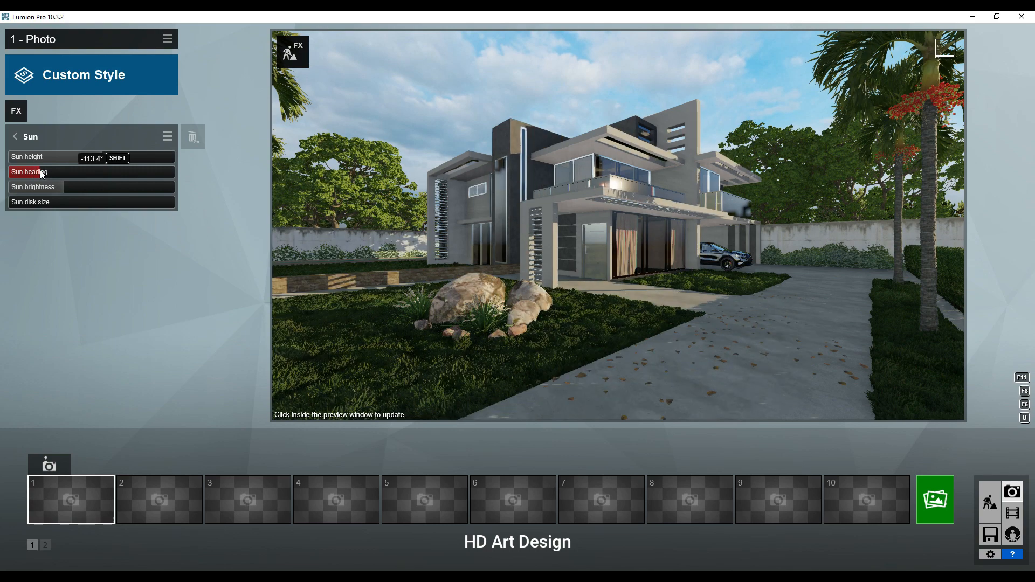
drag(42, 172, 37, 172)
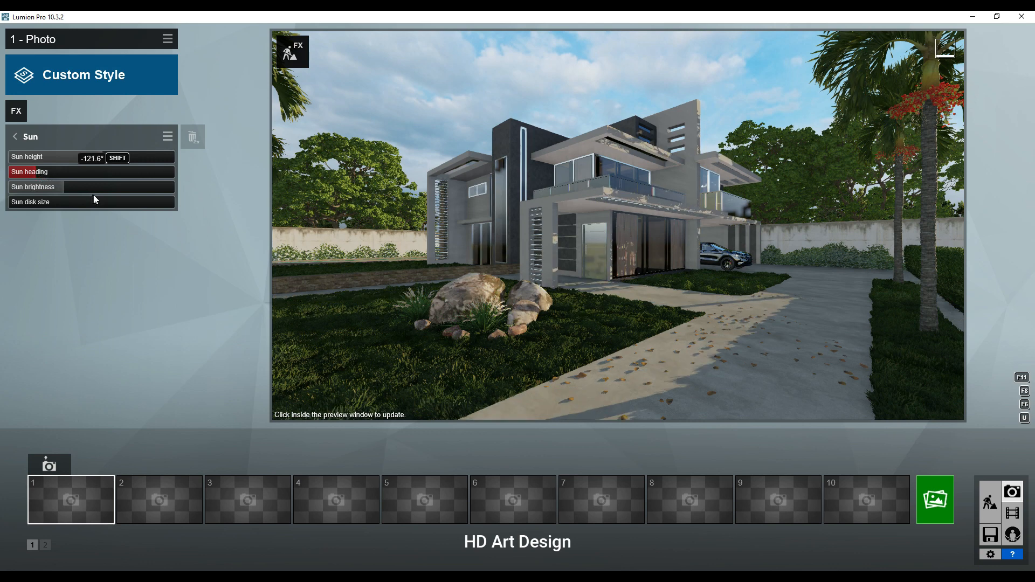
drag(92, 188, 131, 186)
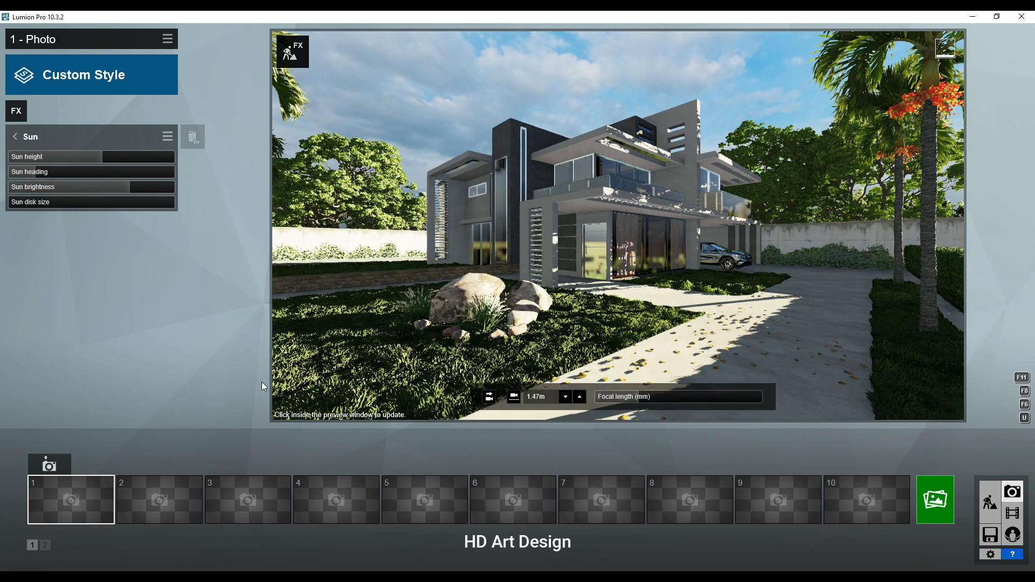
click(16, 137)
Step: Add the Sky Light effect with planar and projected reflections turned on and Ultra render quality
click(17, 110)
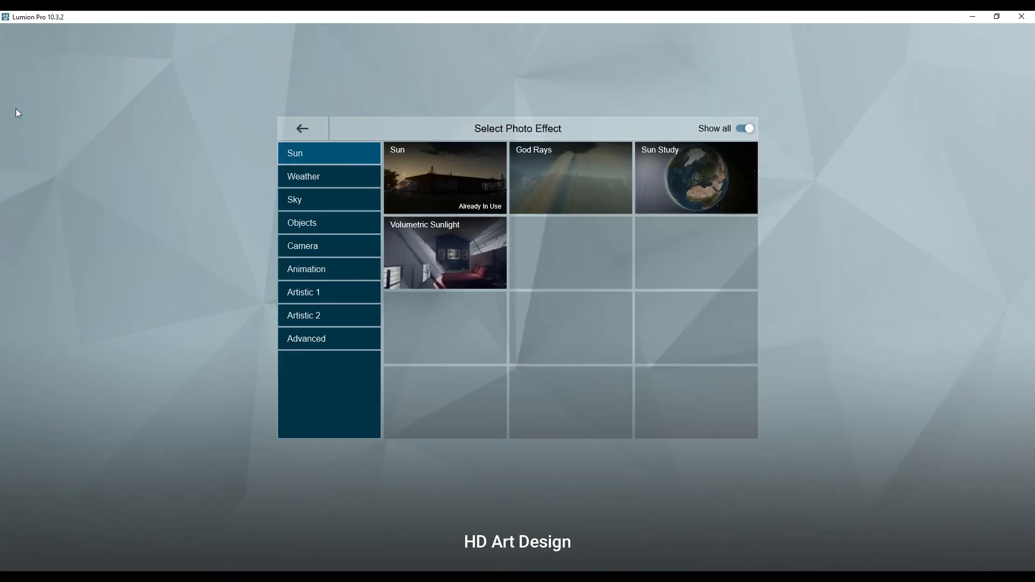
click(317, 199)
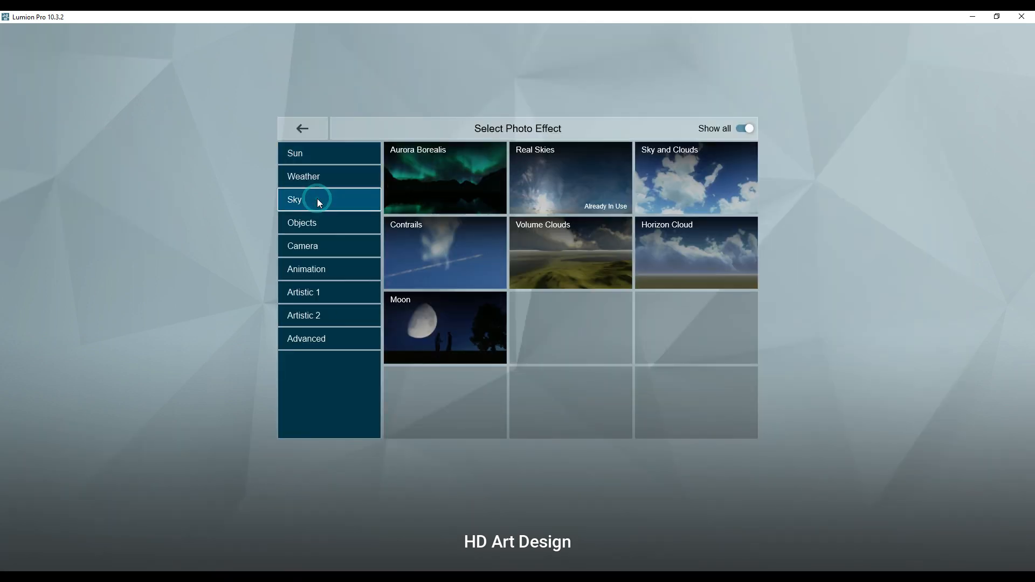
click(316, 315)
click(318, 338)
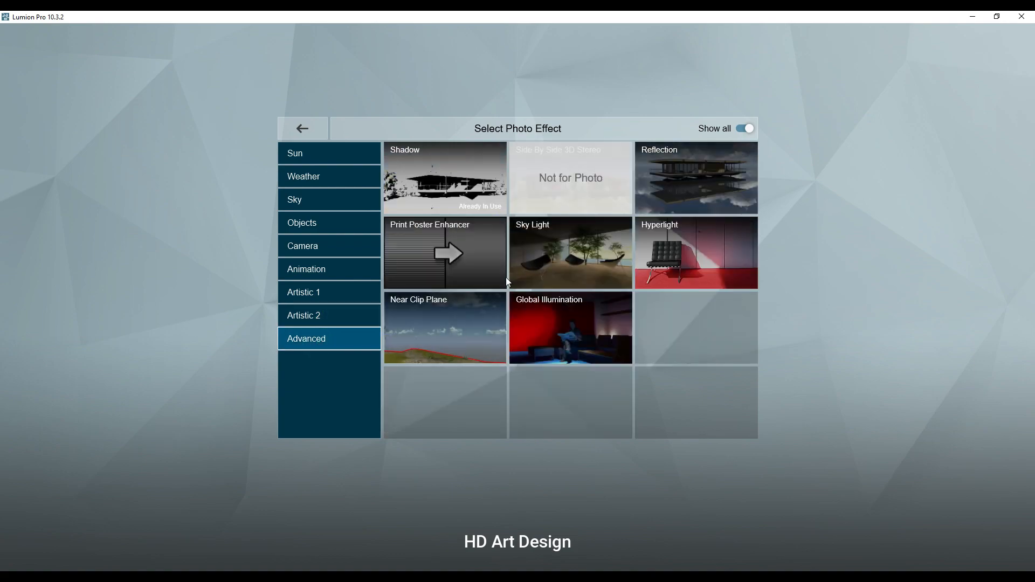
click(551, 258)
click(158, 192)
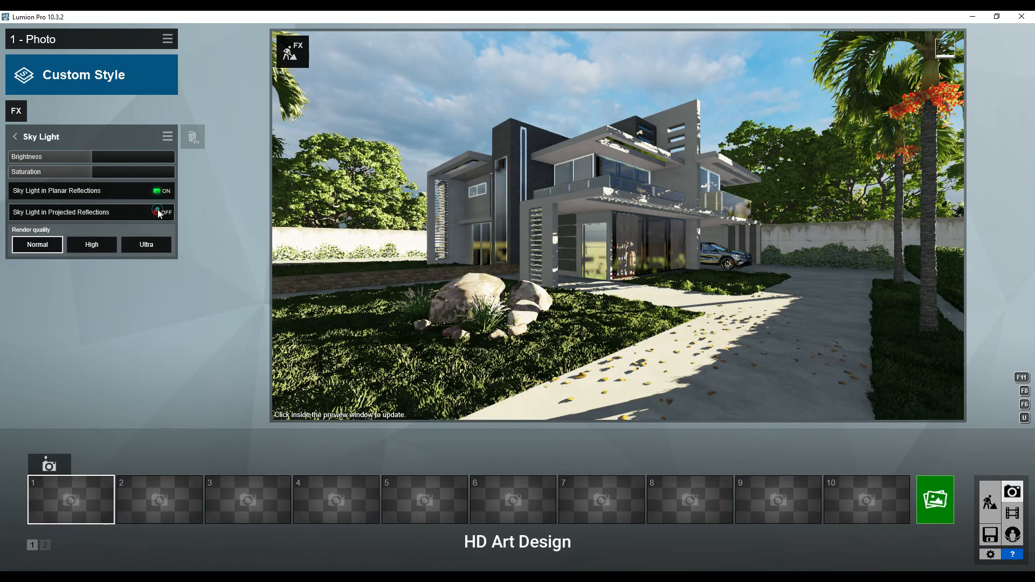
click(157, 212)
click(146, 244)
click(17, 138)
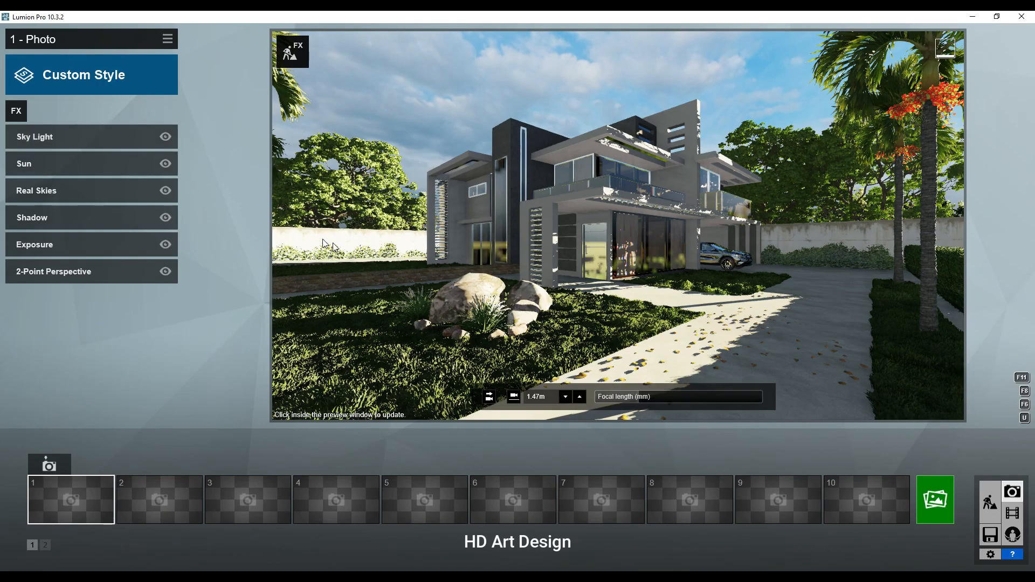
Step: Add the Analog Color Lab effect, adjust its style and lower its amount
click(16, 110)
click(340, 317)
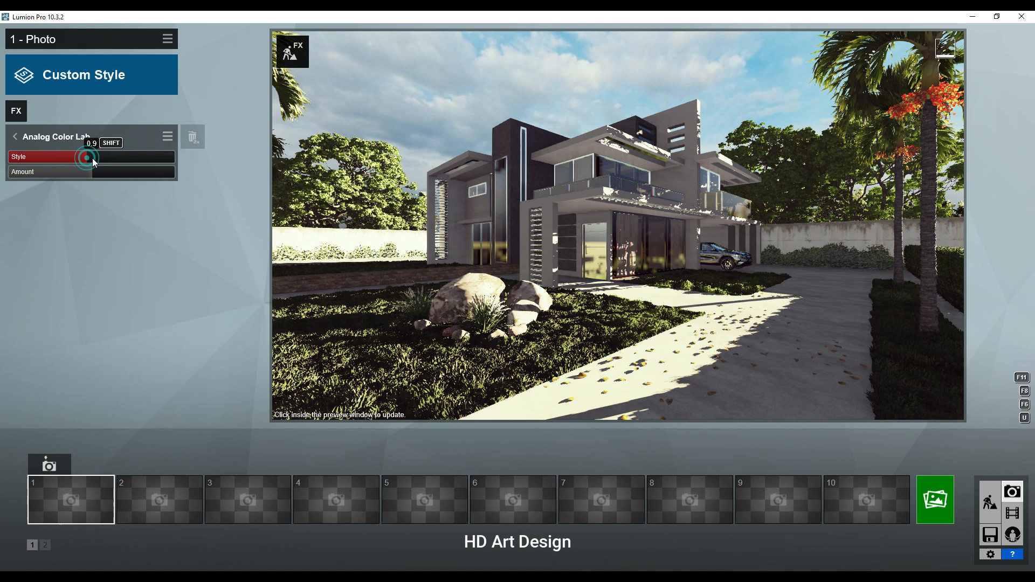
drag(93, 162, 37, 172)
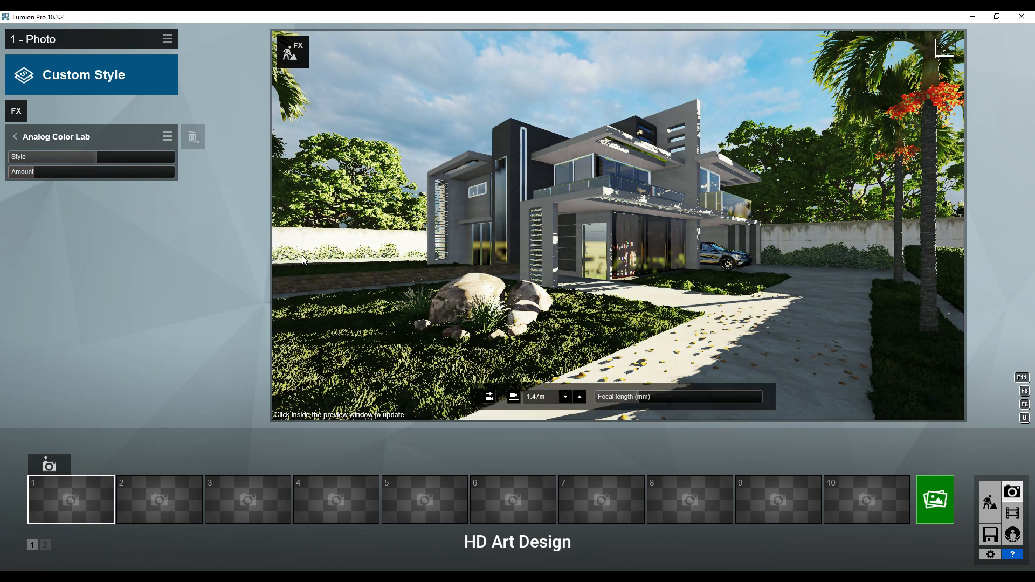
click(14, 137)
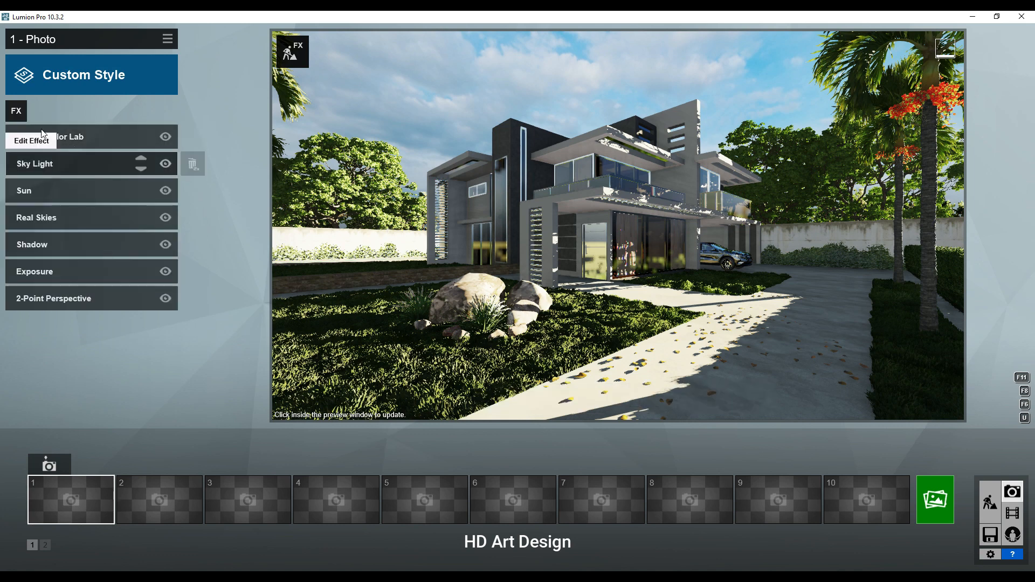
Step: Add the Fog effect with a fog density of 1.3 and a raised fog falloff
click(17, 111)
click(341, 203)
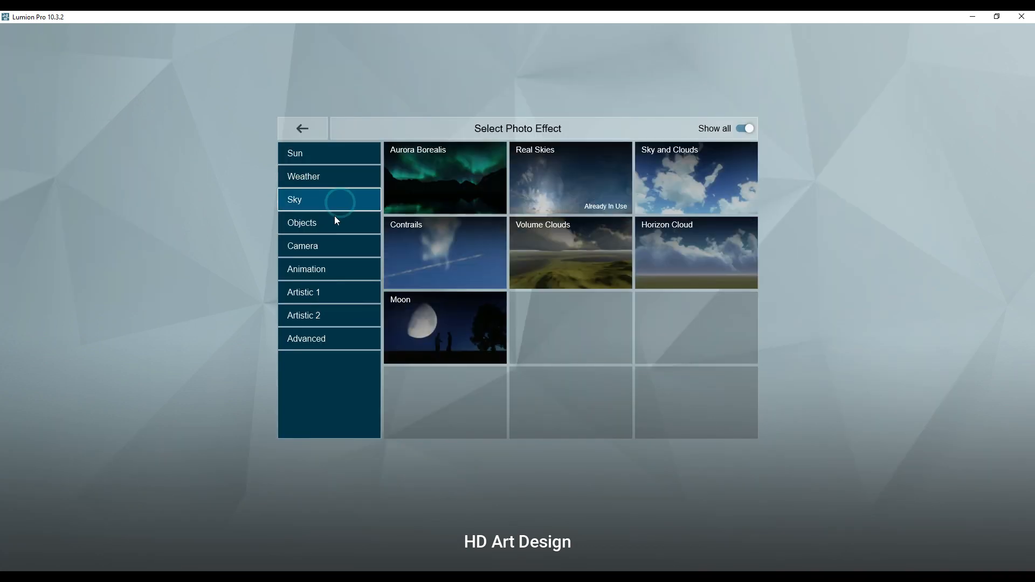
click(333, 226)
click(335, 246)
click(332, 272)
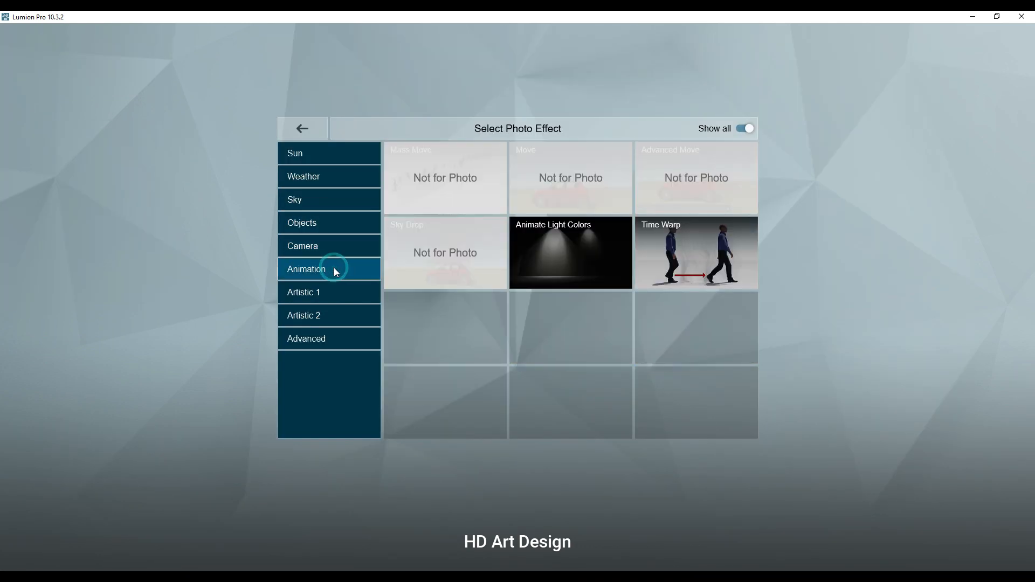
click(322, 293)
click(321, 315)
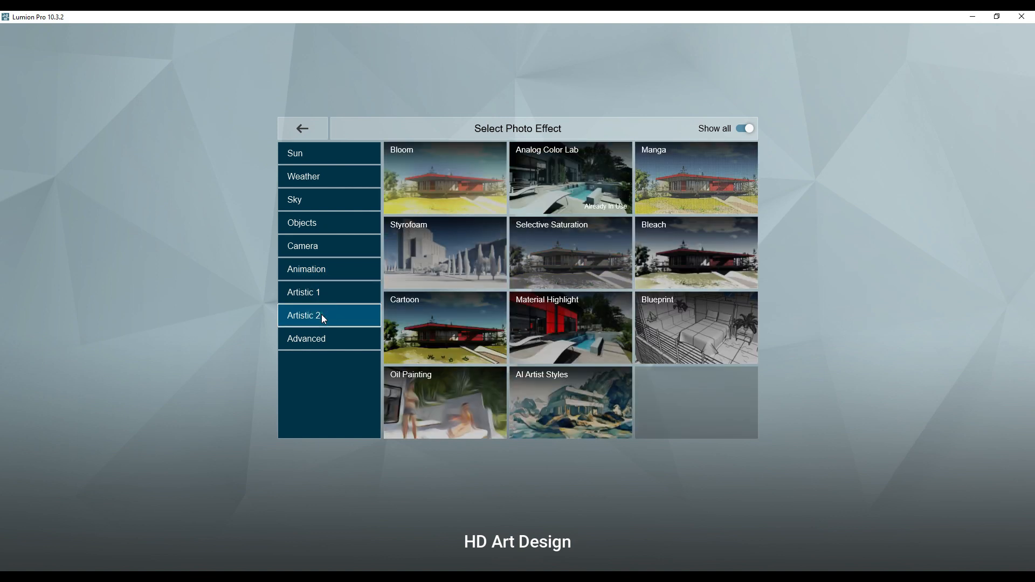
click(319, 339)
click(309, 173)
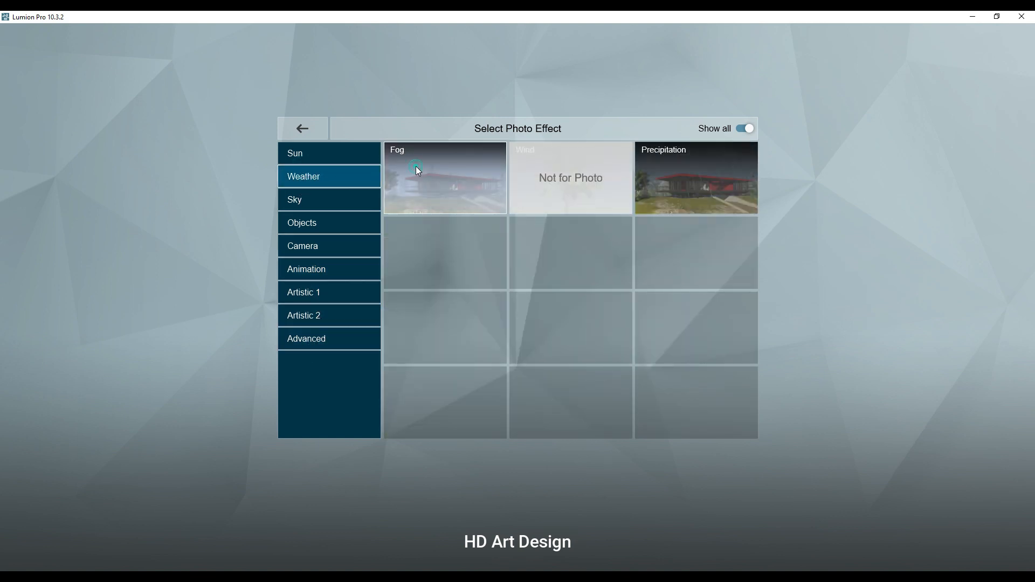
click(416, 166)
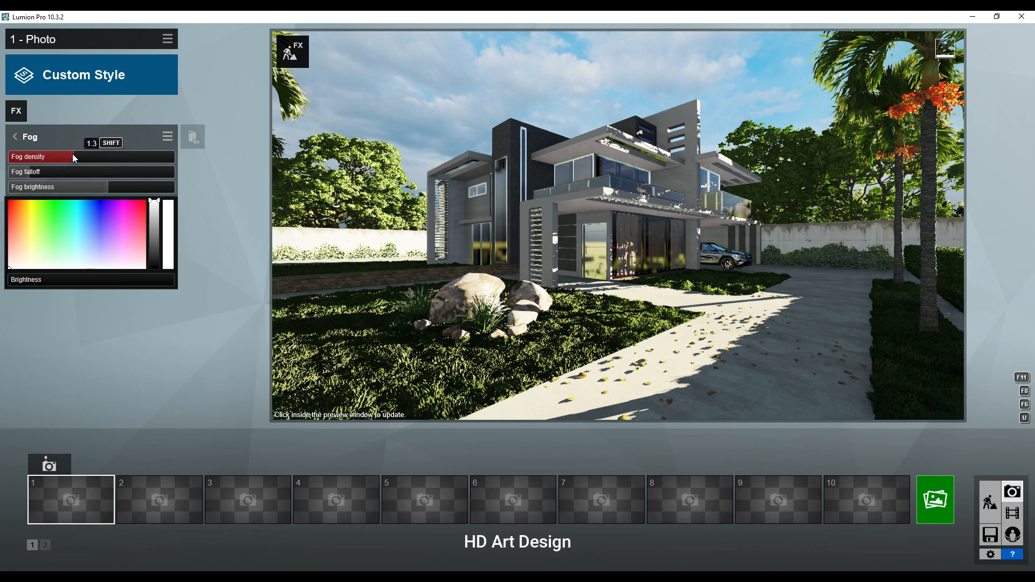
drag(40, 173, 125, 173)
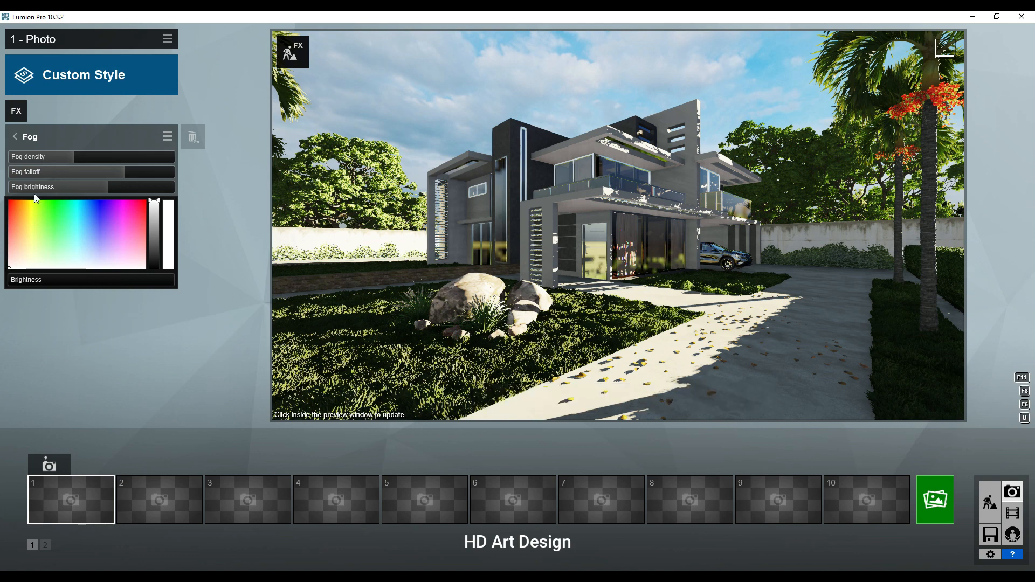
click(16, 137)
Step: Look through the photo effect categories for another effect suited to the villa shot
click(29, 110)
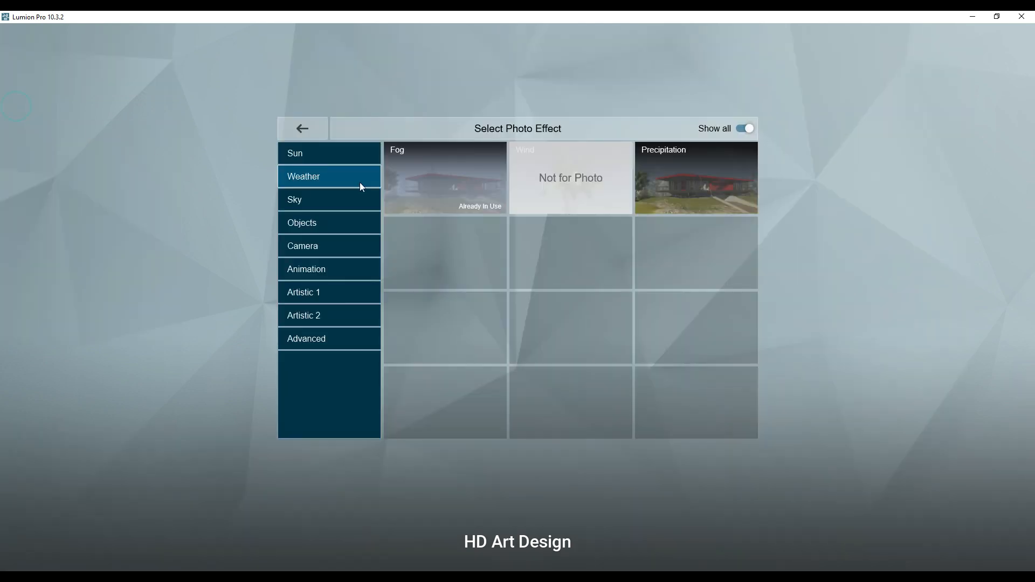
click(334, 246)
click(332, 220)
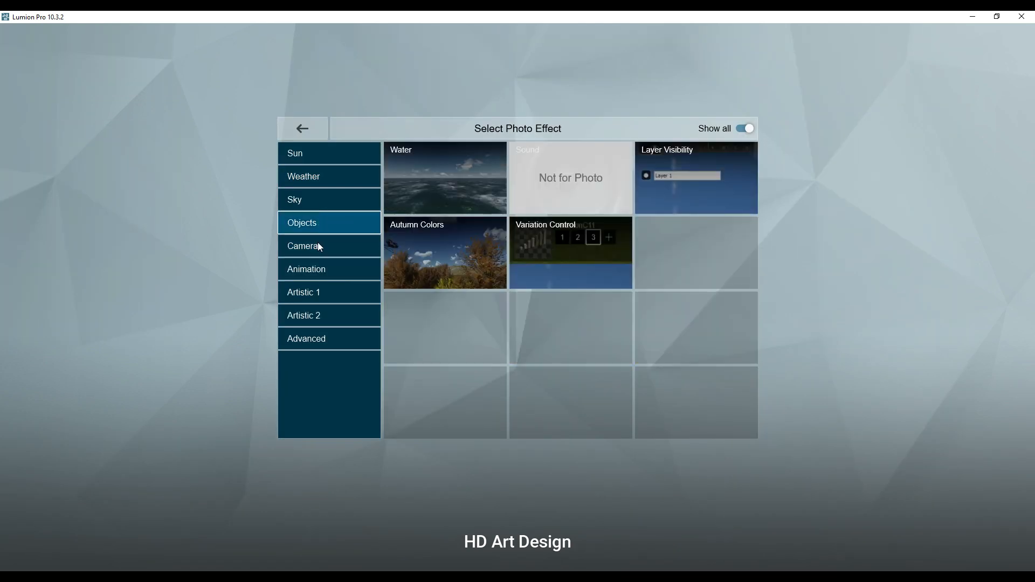
click(318, 245)
click(319, 268)
click(321, 249)
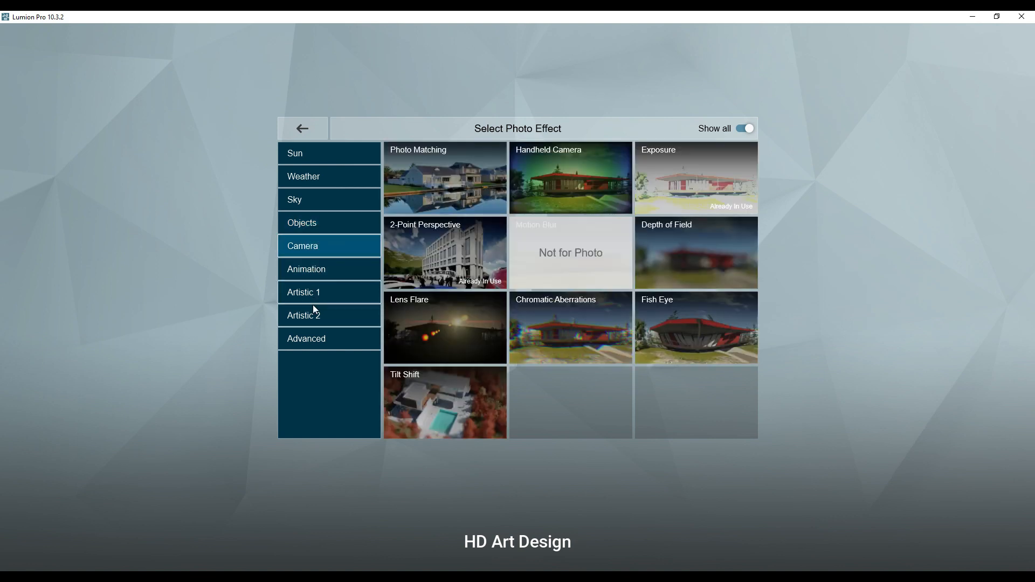
click(311, 318)
click(311, 342)
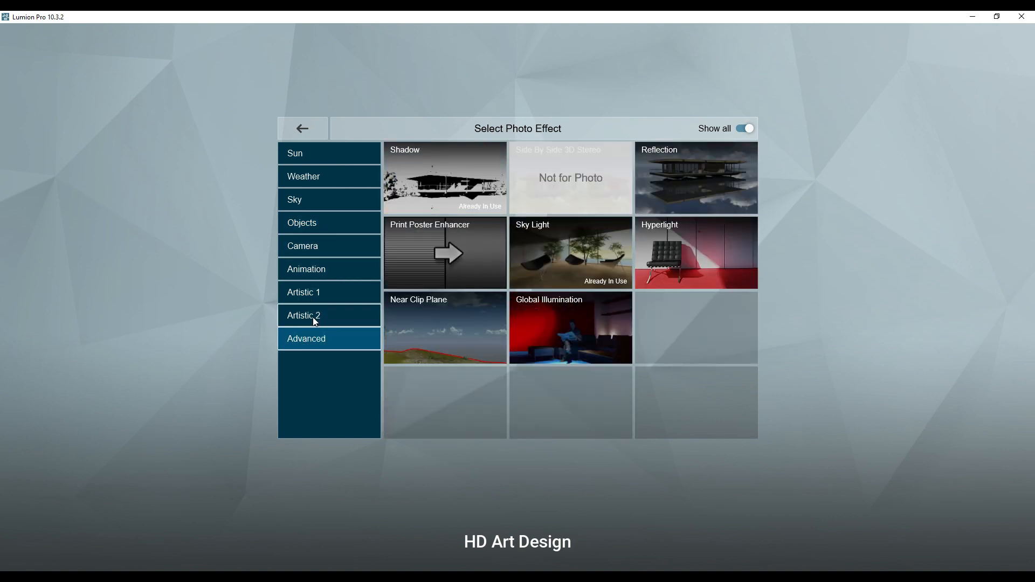
click(313, 316)
click(313, 291)
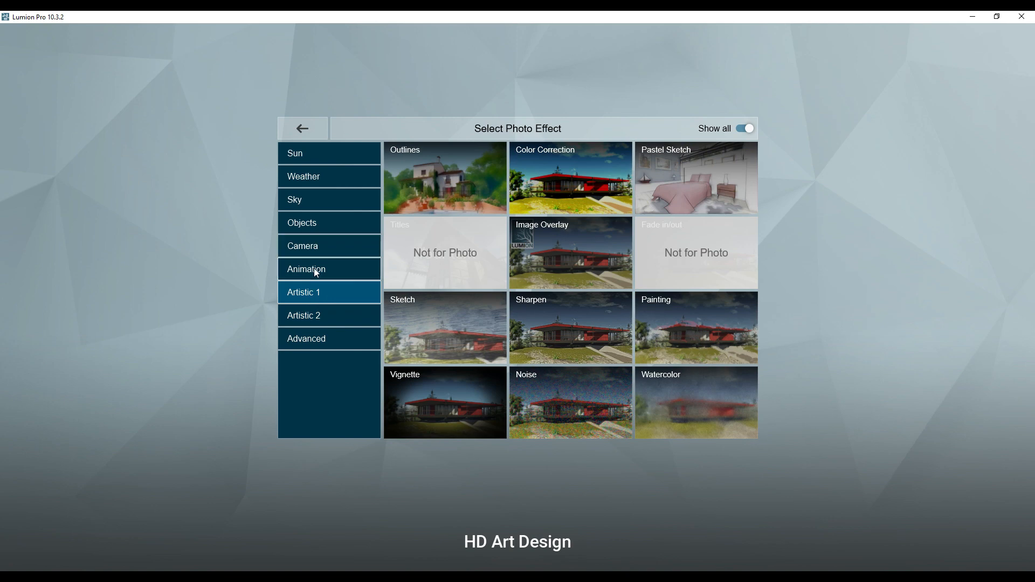
click(313, 269)
click(311, 246)
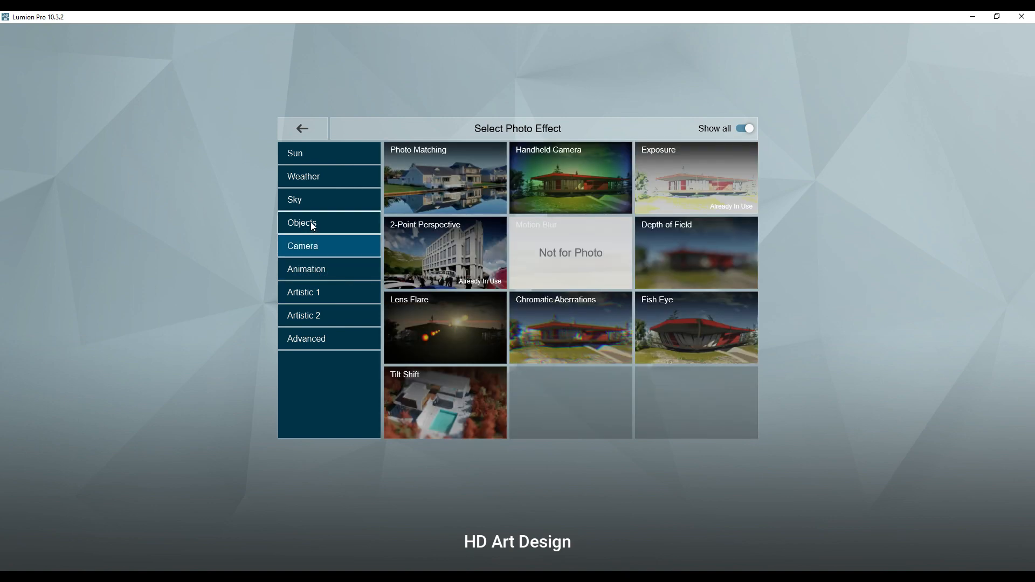
click(311, 222)
click(311, 199)
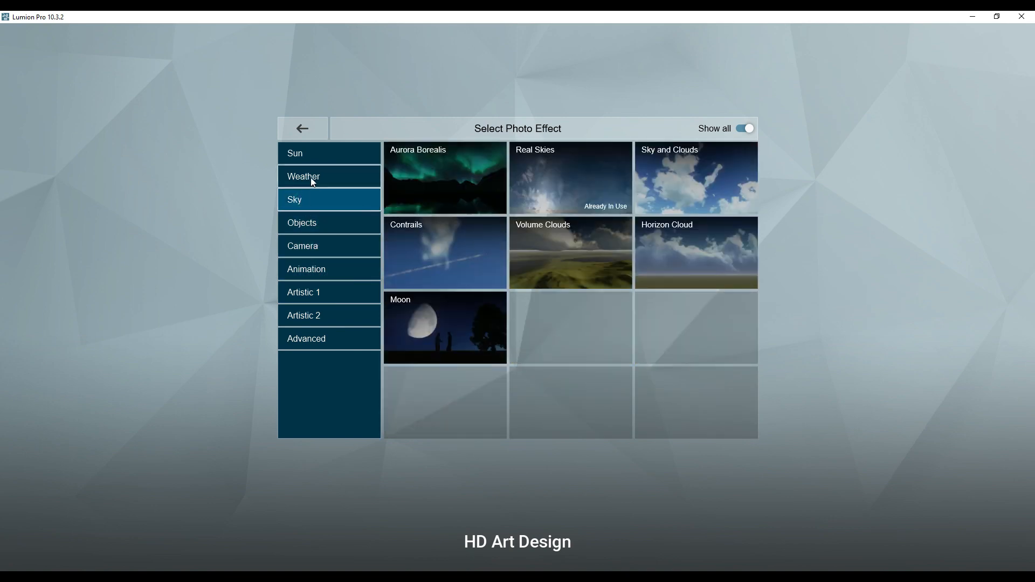
click(310, 177)
click(317, 157)
Step: Add the Color Correction effect with a slightly raised temperature and update the photo preview
click(312, 292)
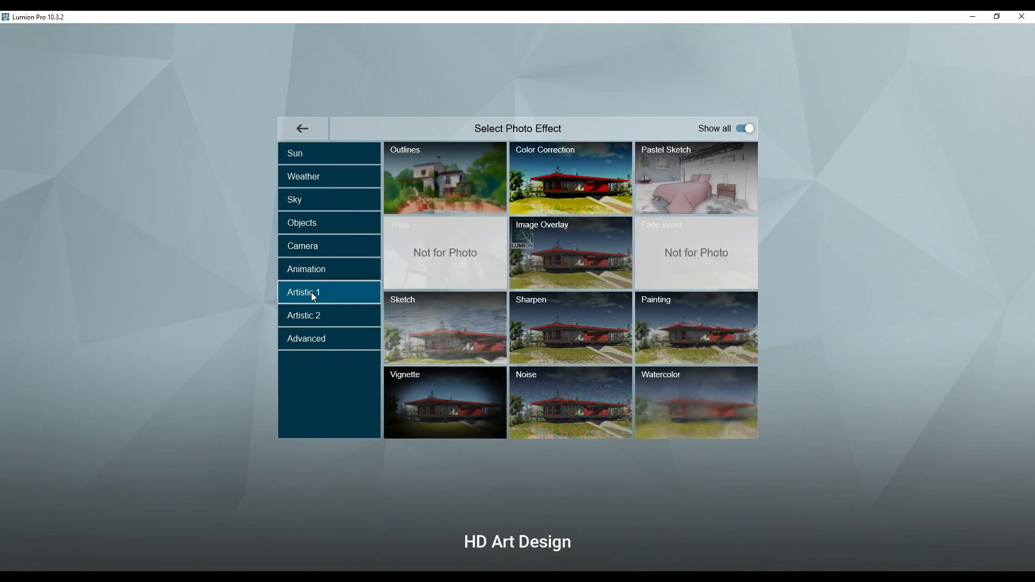
click(541, 177)
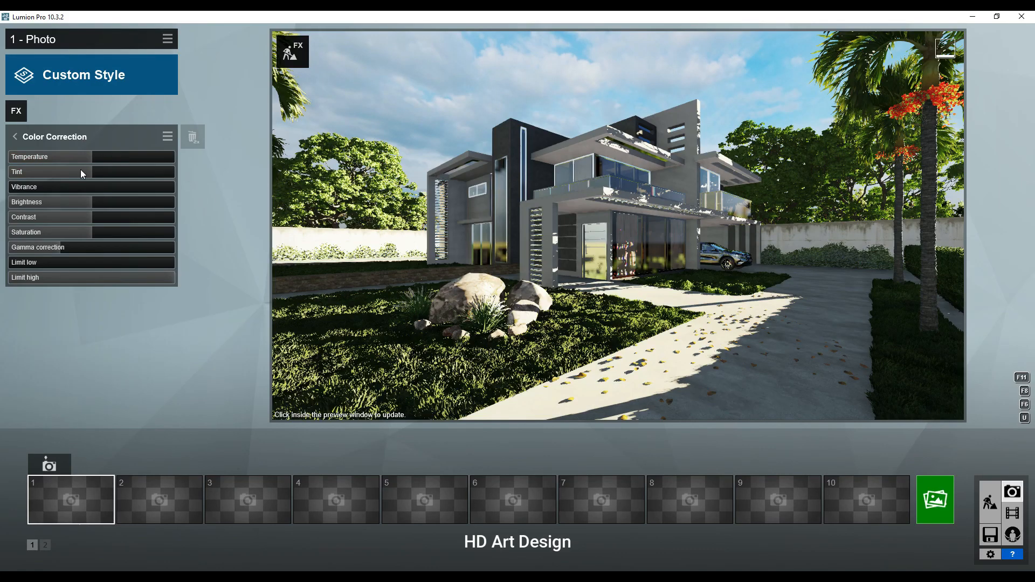
drag(104, 157, 102, 156)
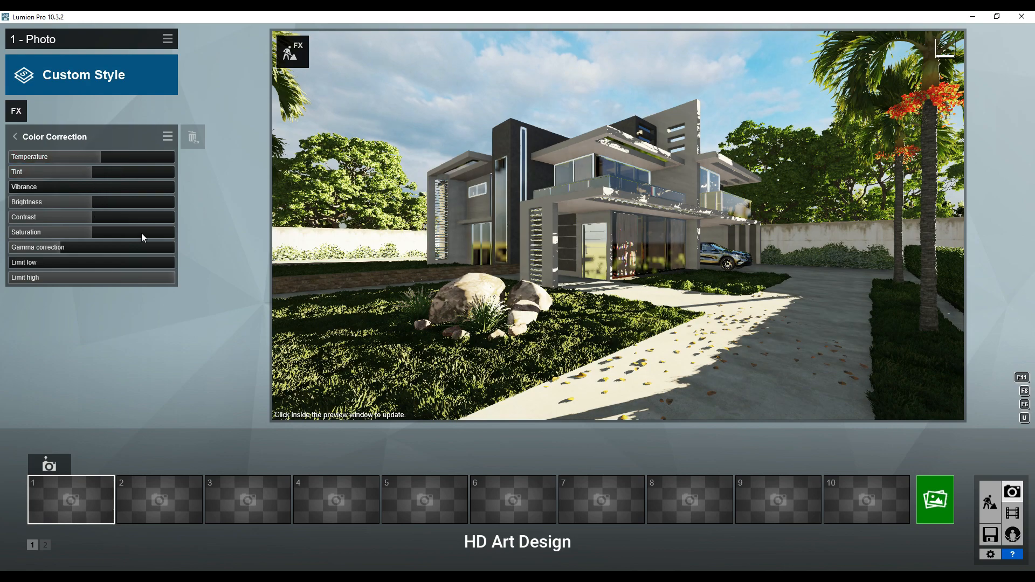
click(518, 244)
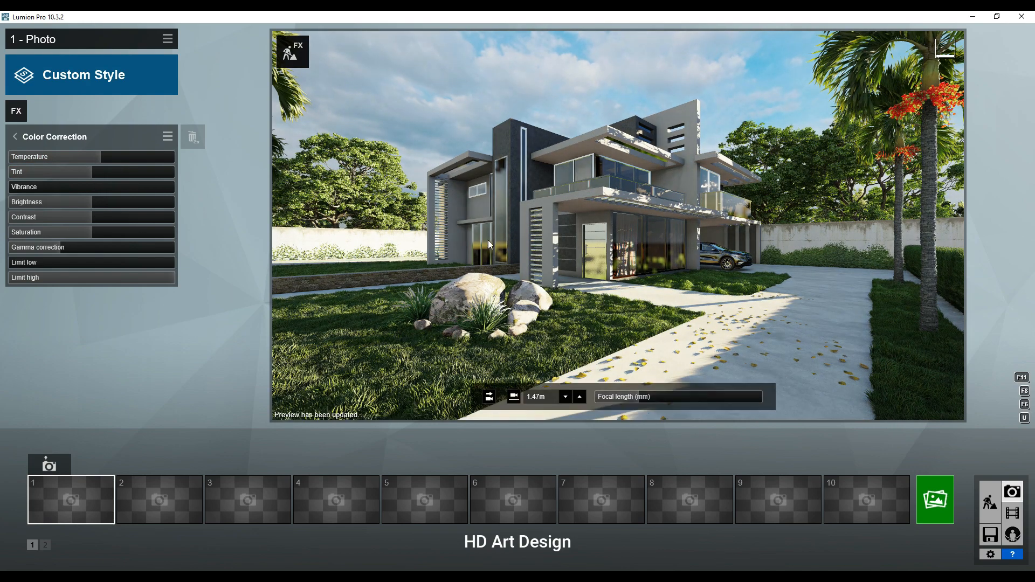
right_drag(487, 241, 497, 233)
Step: Add the Reflection effect to the photo
click(16, 112)
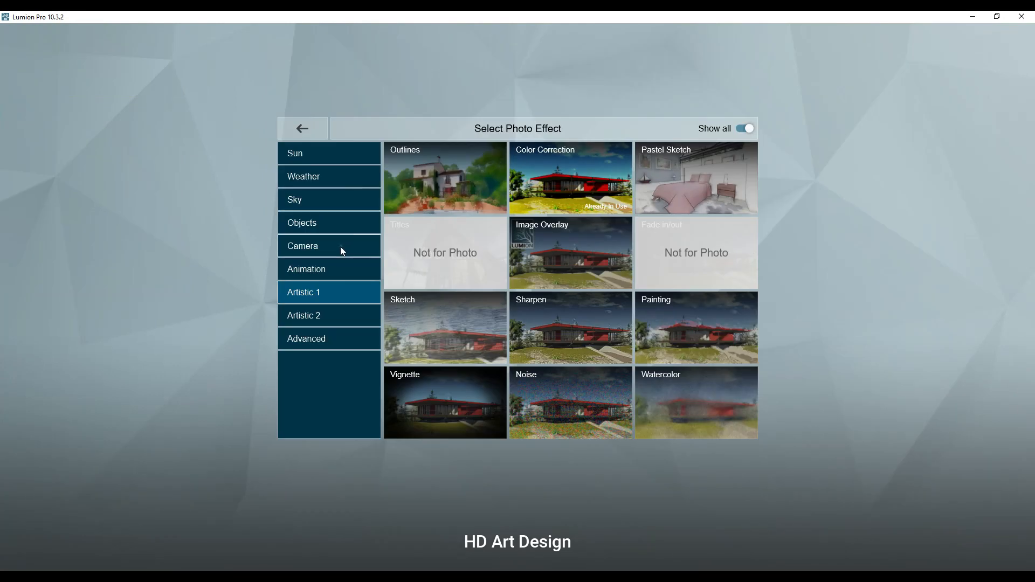
click(337, 247)
click(324, 223)
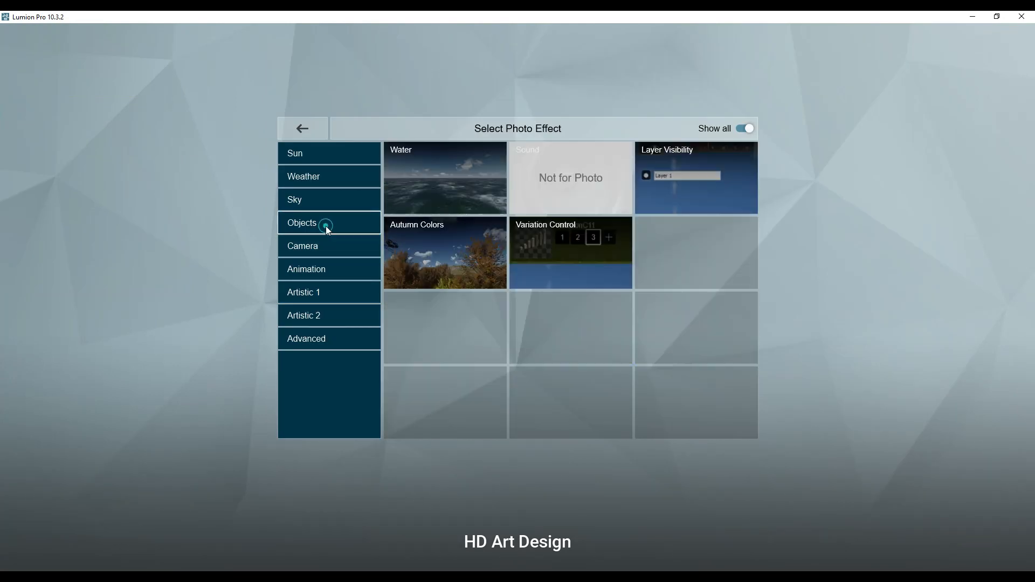
click(321, 257)
click(321, 269)
click(321, 294)
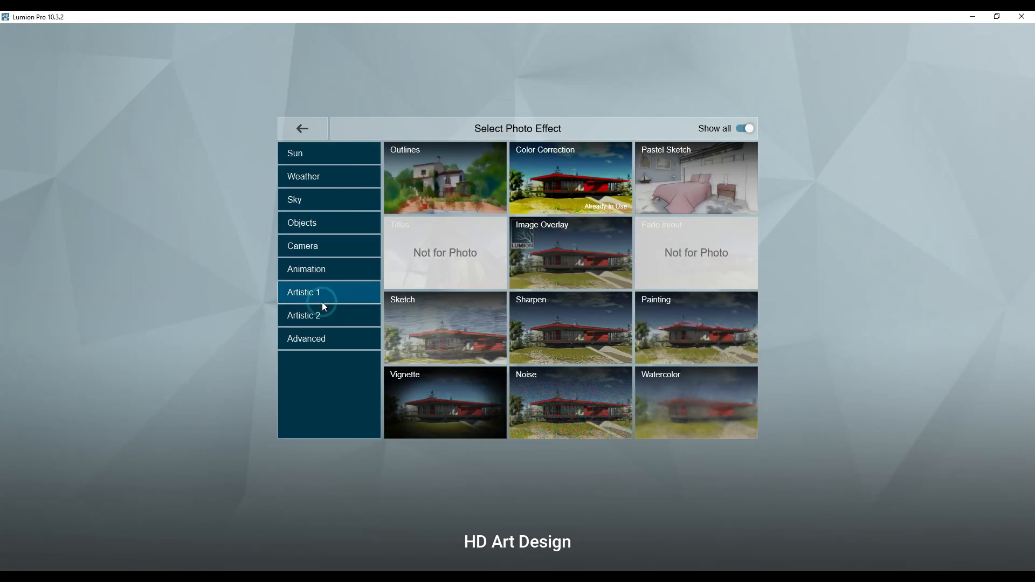
click(316, 318)
click(305, 338)
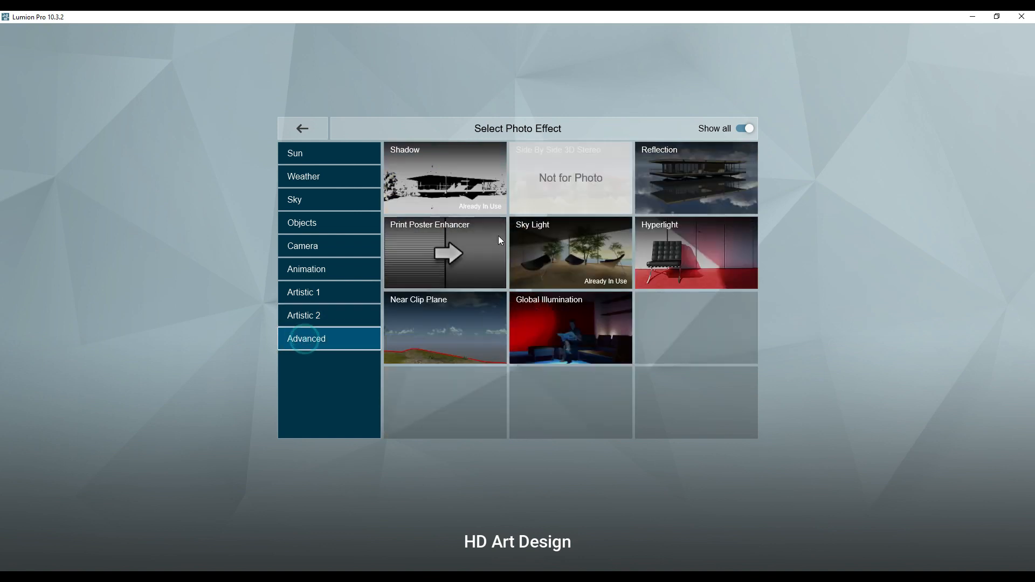
click(684, 176)
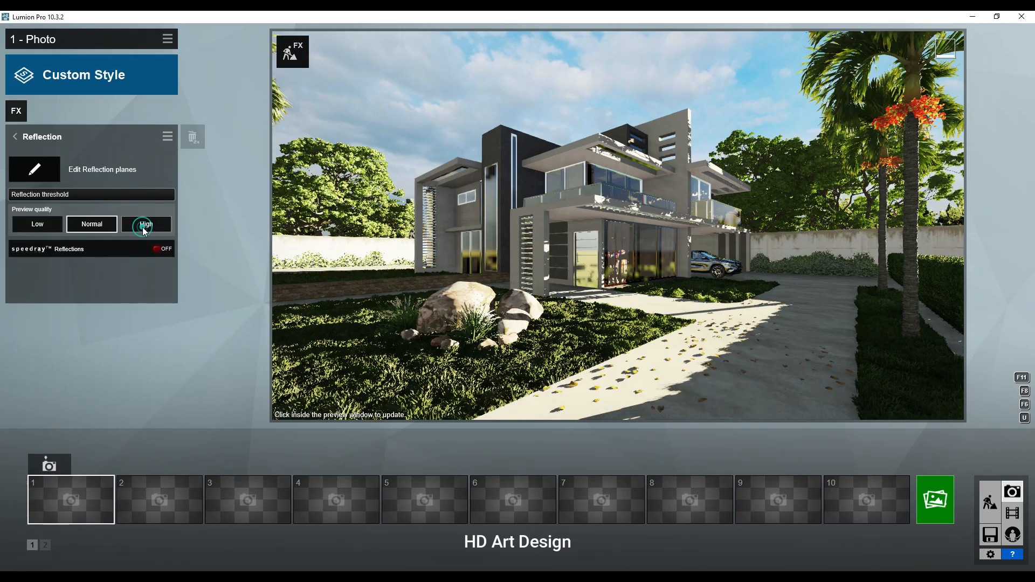
Step: Set the Reflection effect's preview quality to High and turn on Speedray Reflections
click(145, 229)
click(158, 249)
Step: Add reflection planes to the ground-floor curtained glazing and to both faces of the upper-floor corner windows
click(36, 170)
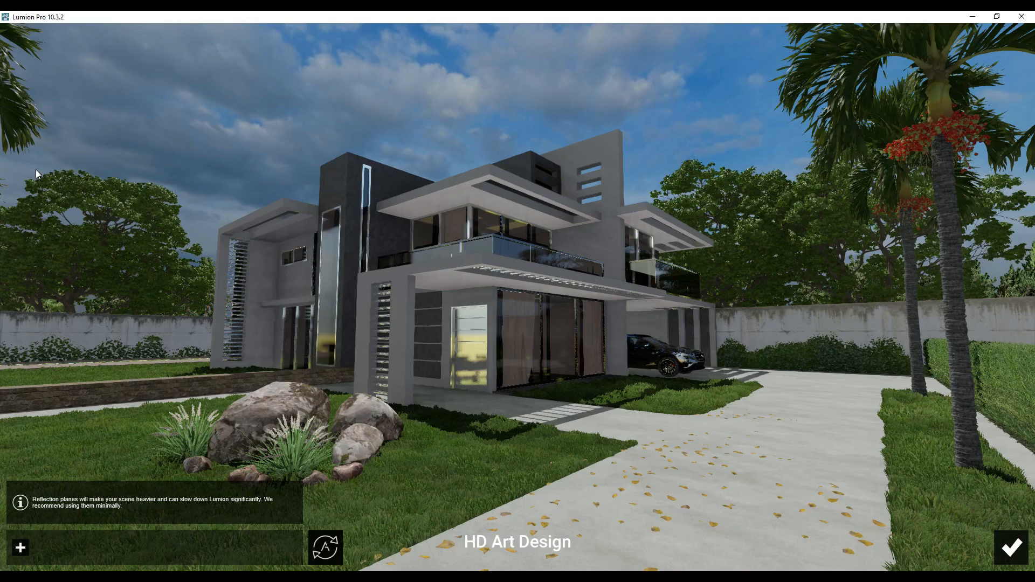
click(22, 544)
click(558, 347)
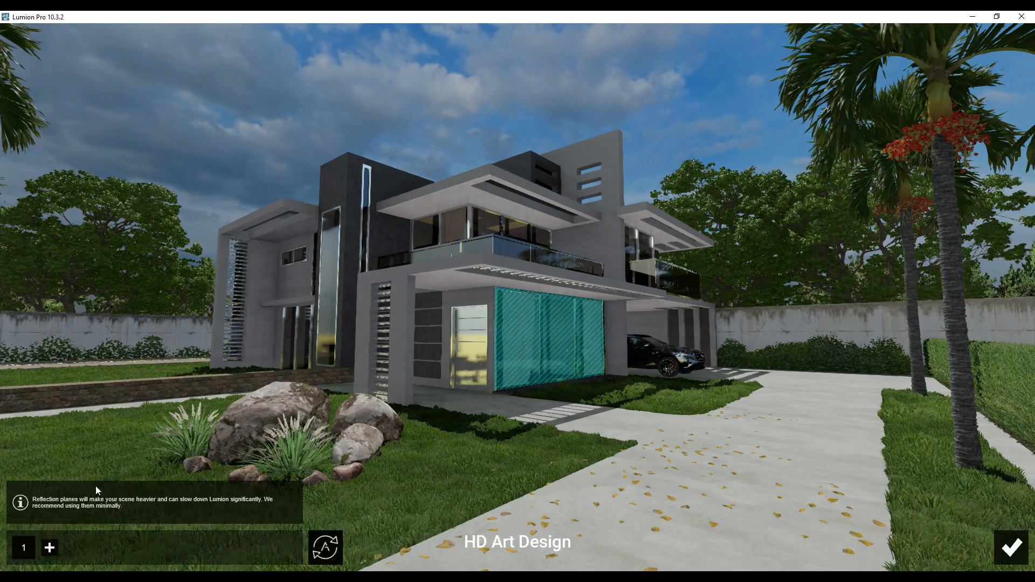
click(50, 548)
click(455, 216)
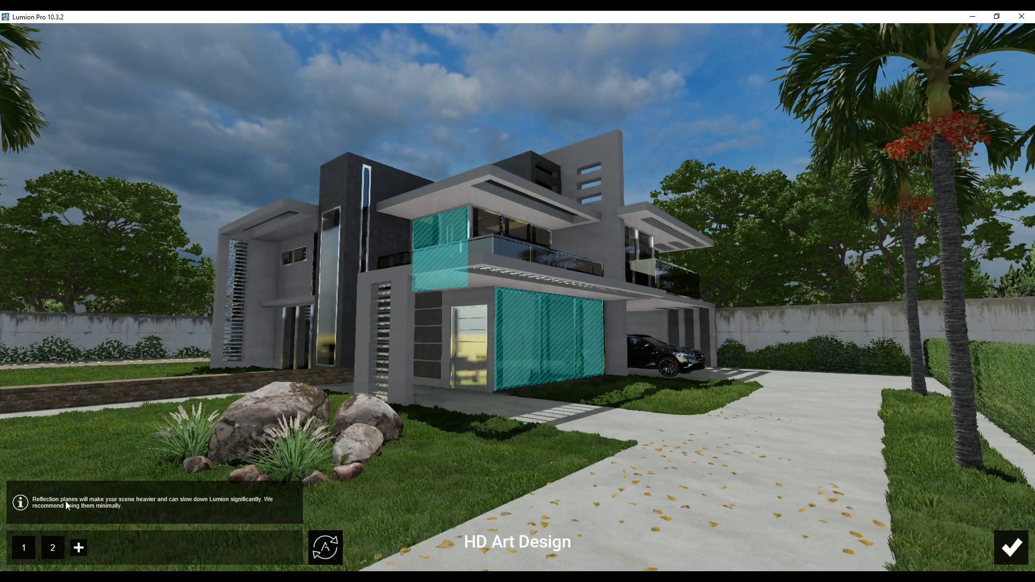
click(79, 548)
click(492, 223)
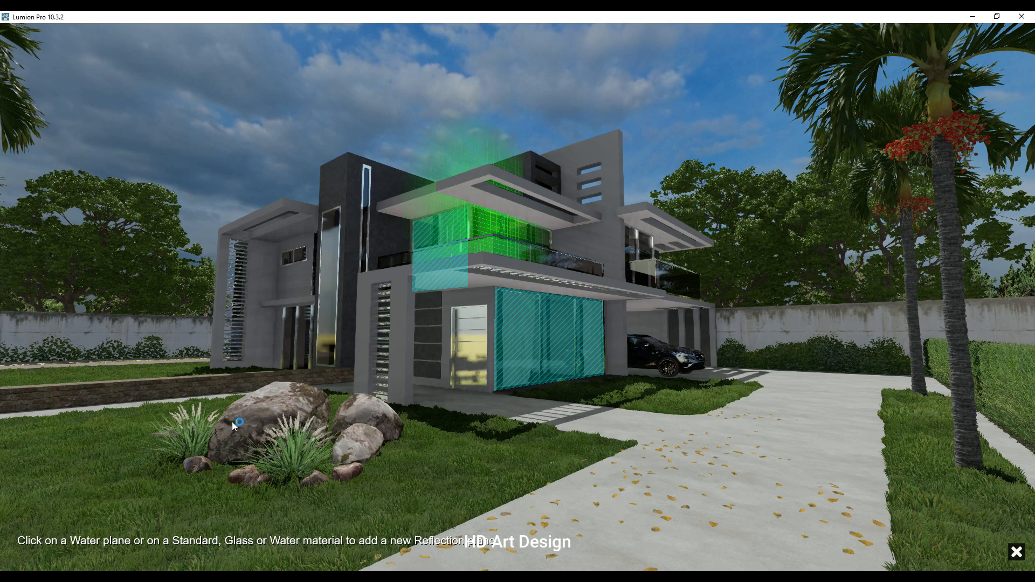
Step: Add reflection planes to the front balcony face, the tall tower window, the side balcony glass and the balcony above the carport
click(108, 548)
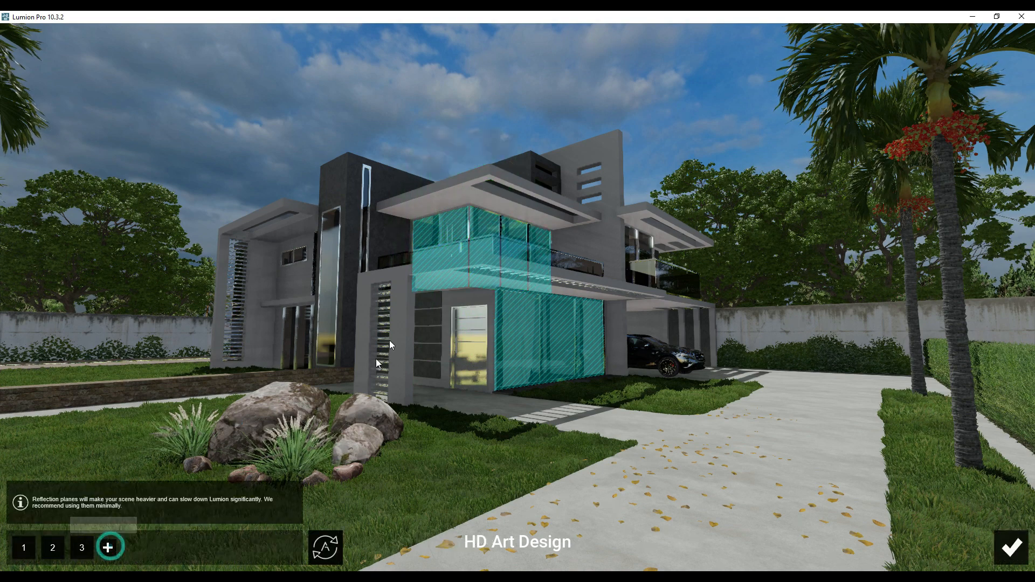
click(428, 260)
click(137, 548)
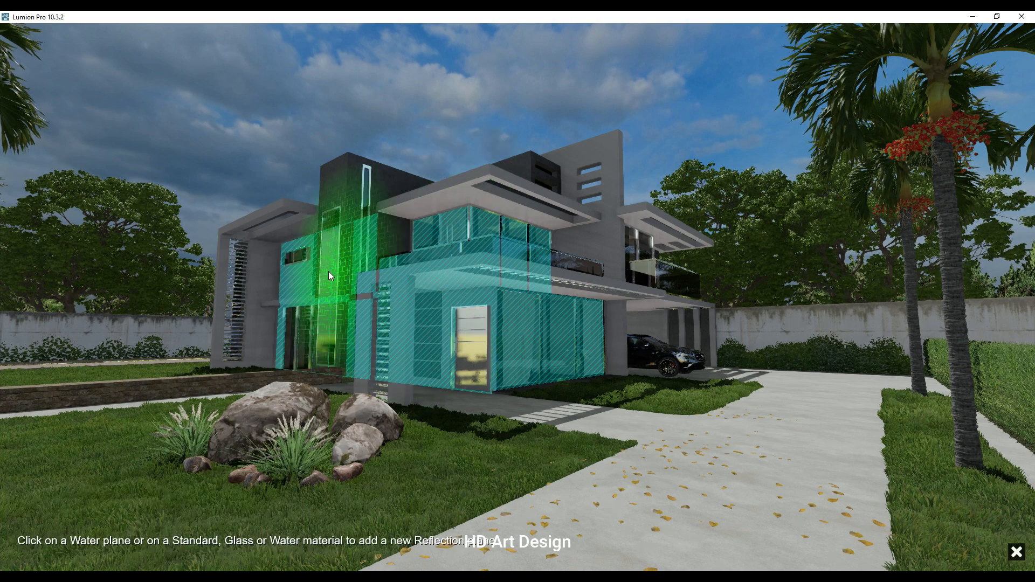
click(163, 548)
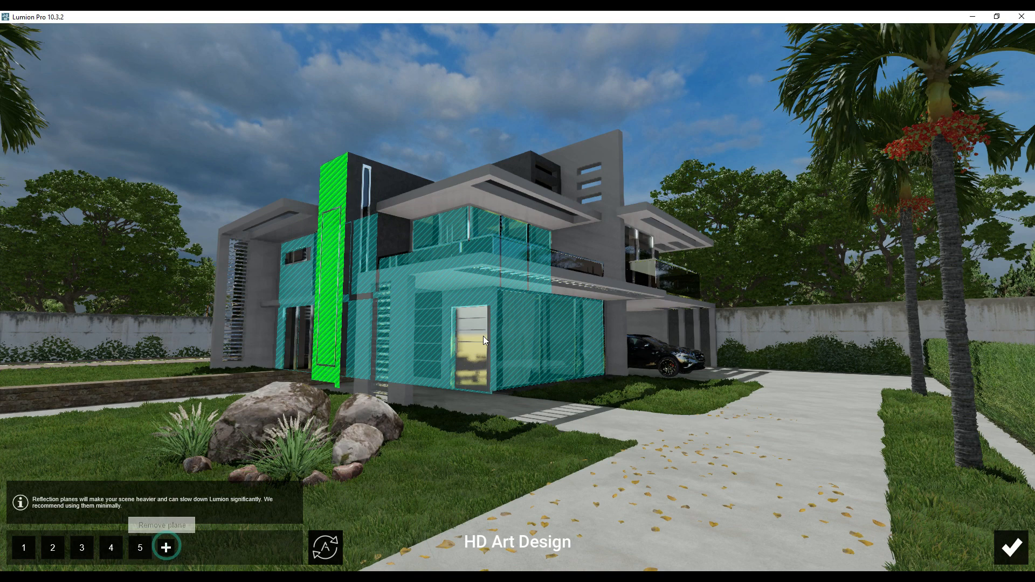
click(577, 264)
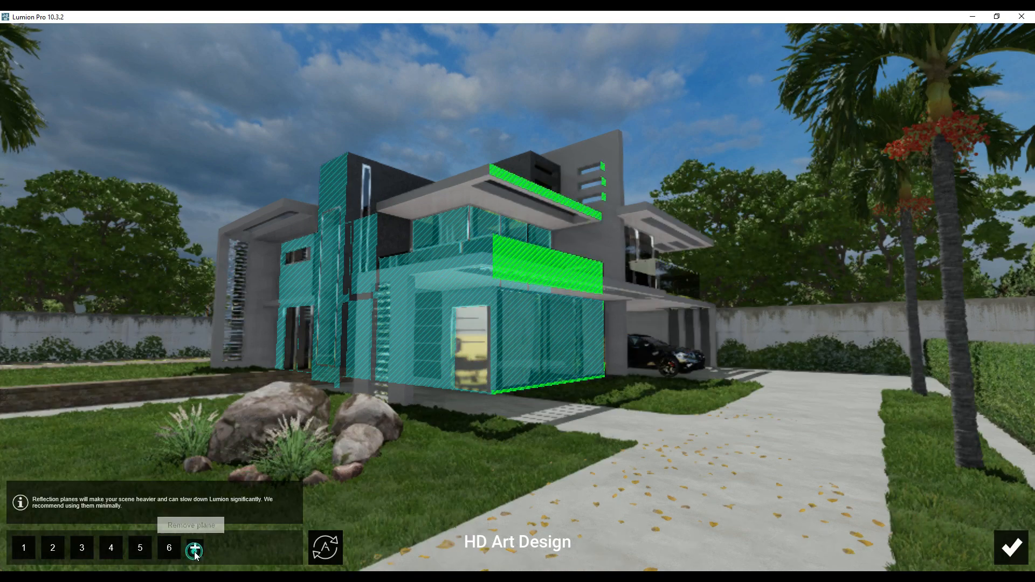
click(190, 547)
click(666, 283)
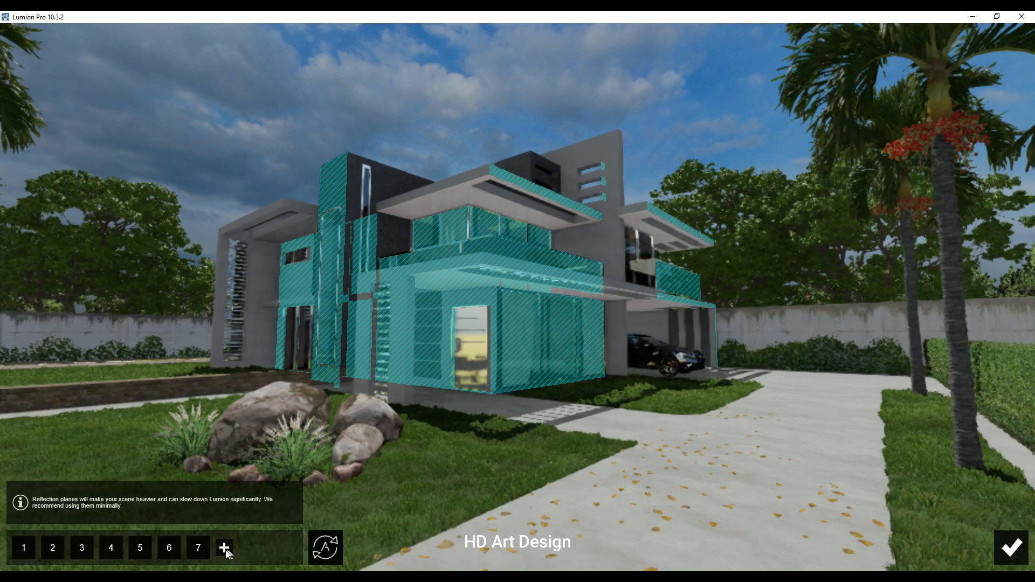
Step: Add reflection planes to the entrance door and the far wing's ground-floor glazing, and save the reflection planes
click(469, 351)
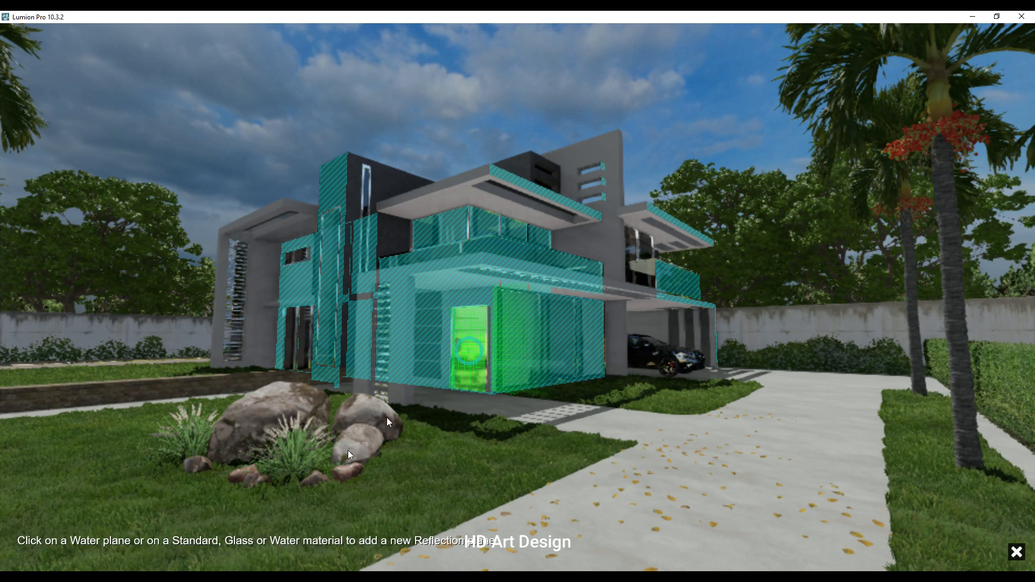
click(253, 548)
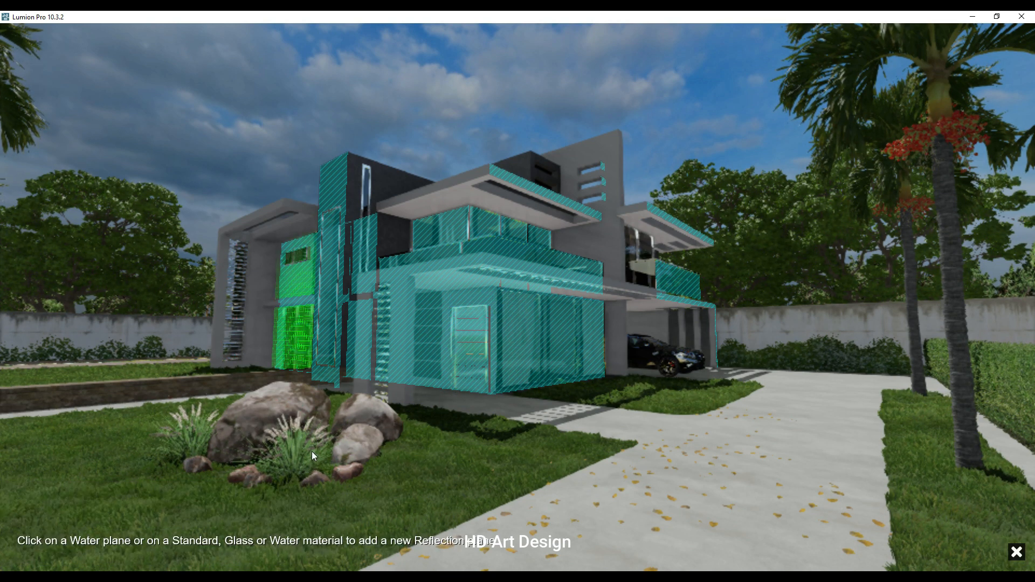
click(302, 338)
click(282, 548)
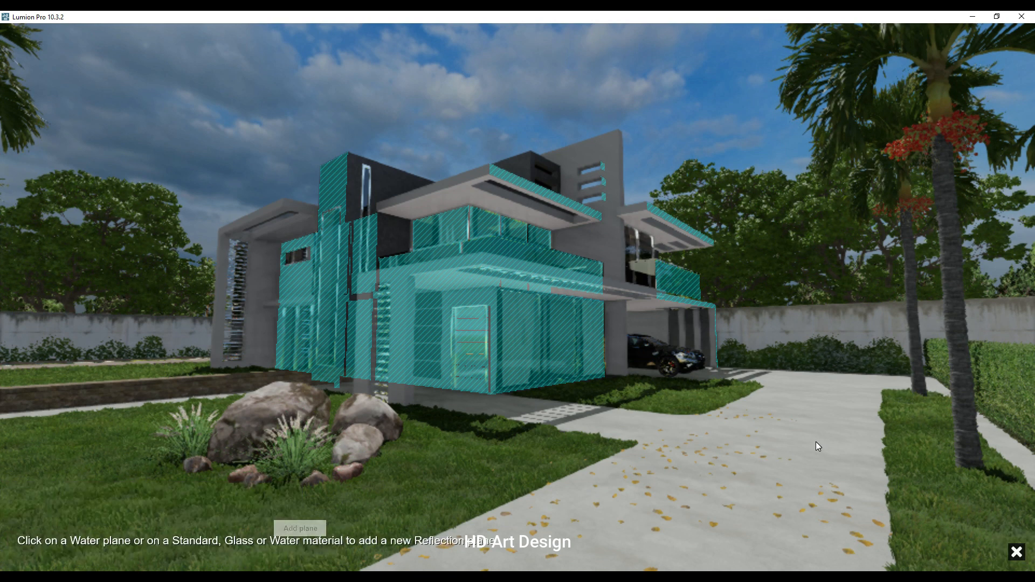
click(1017, 552)
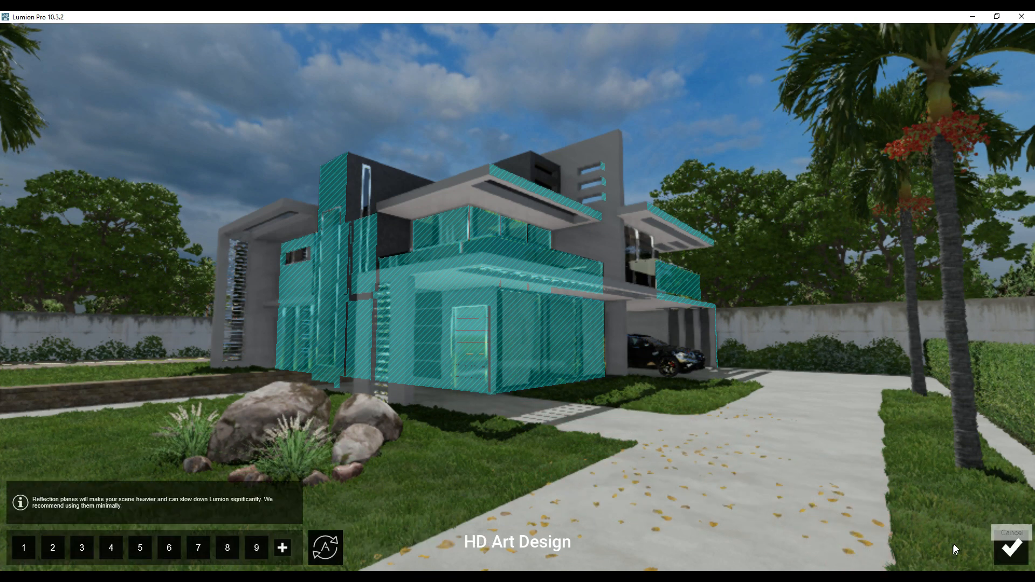
click(1012, 549)
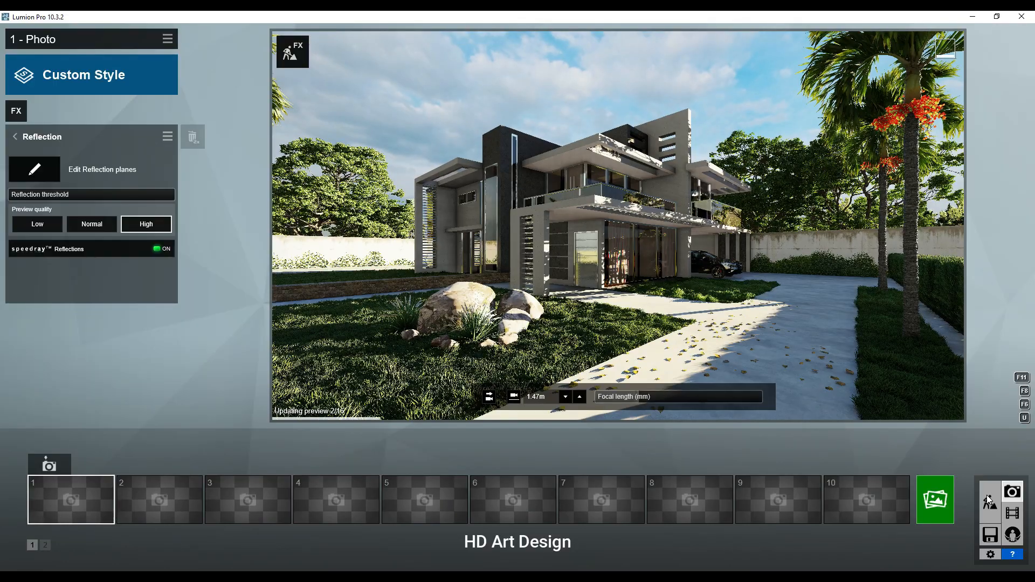
Step: Apply the Standard material to the 8_sidewalks driveway surface in the build scene, lower its gloss and reflectivity, and save the changes
click(991, 501)
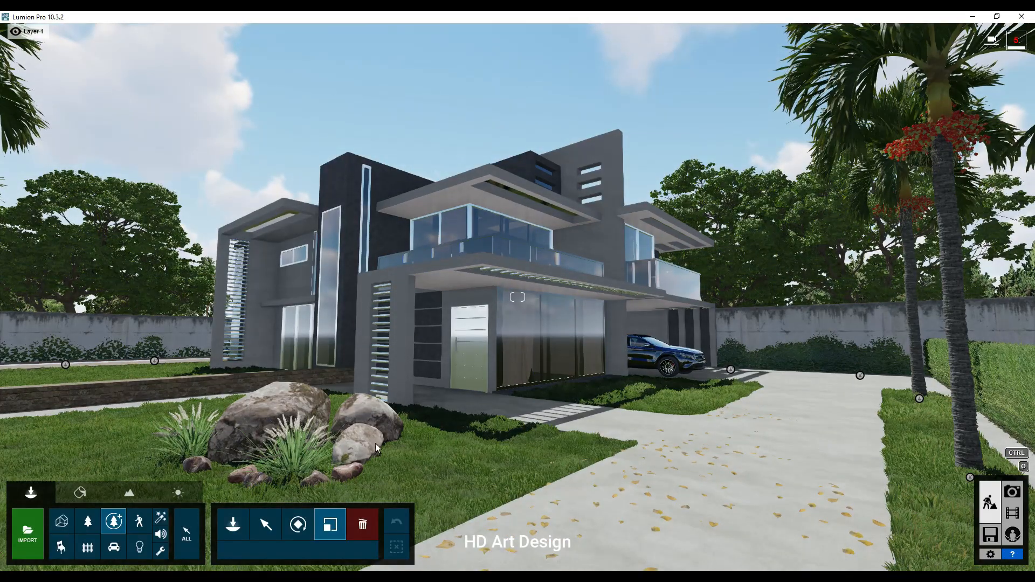
click(73, 499)
click(600, 413)
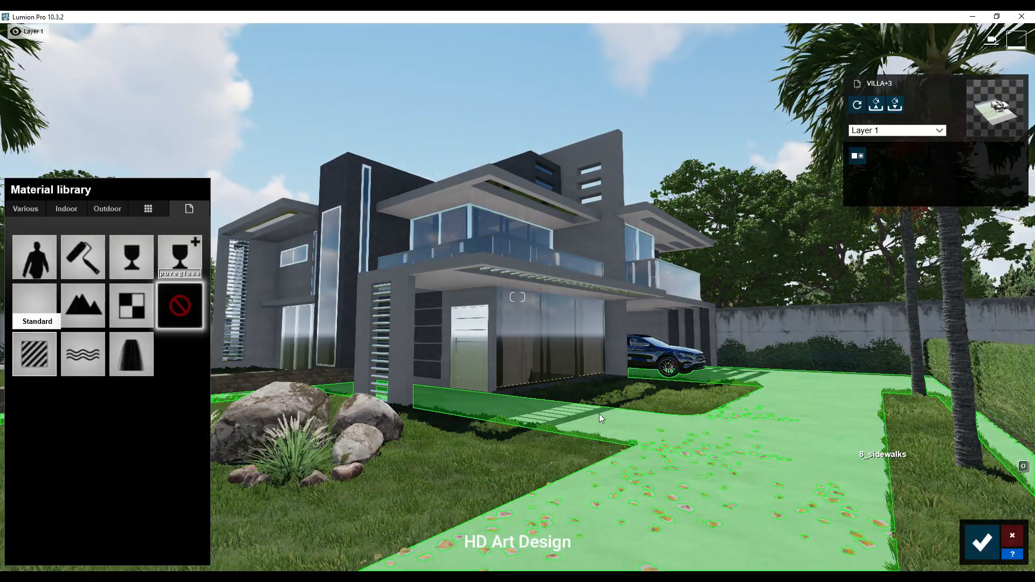
click(31, 353)
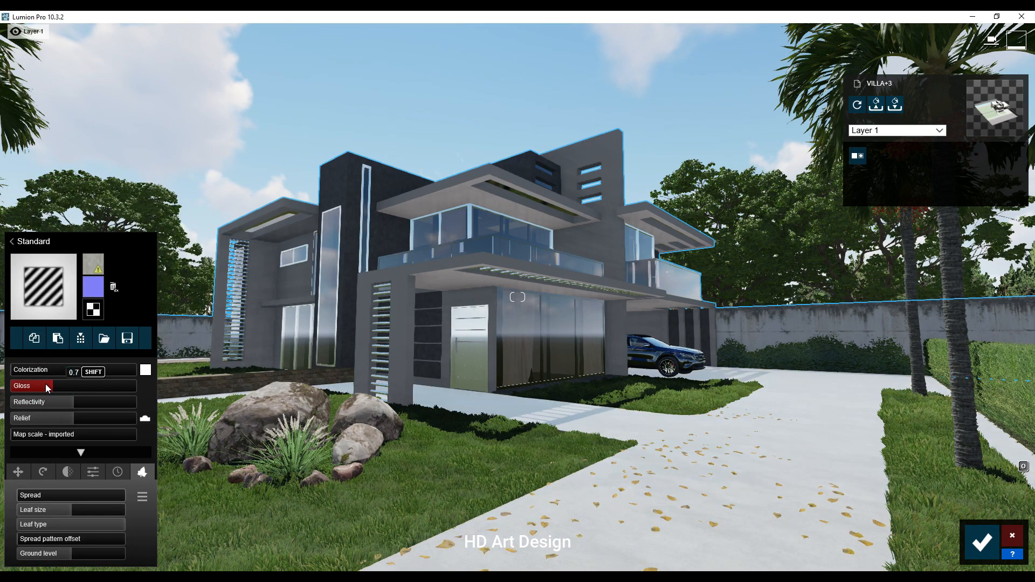
click(61, 403)
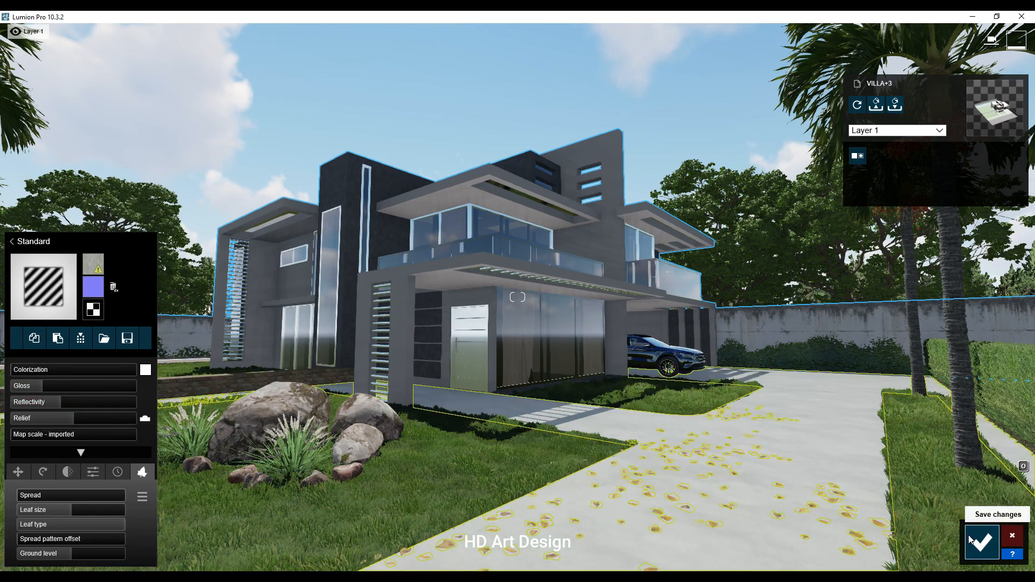
click(982, 542)
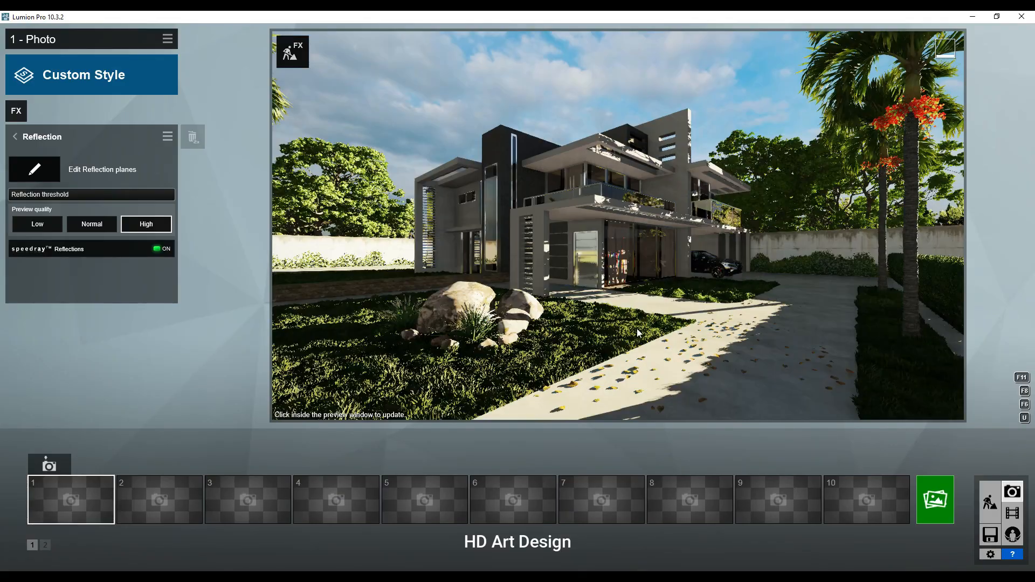
Step: Add a reflection plane to the driveway surface and save the reflection planes
click(34, 169)
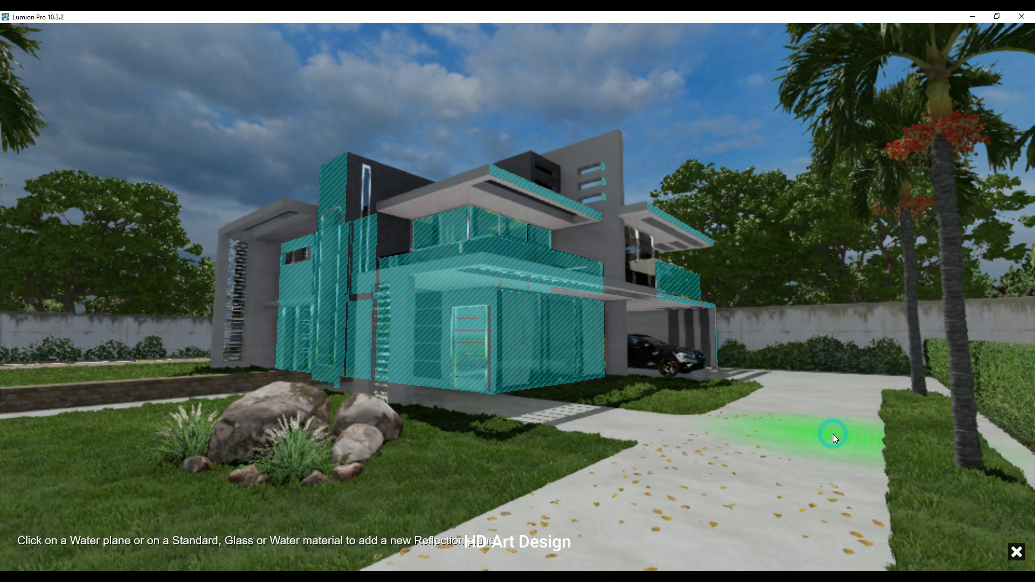
click(846, 445)
click(1010, 548)
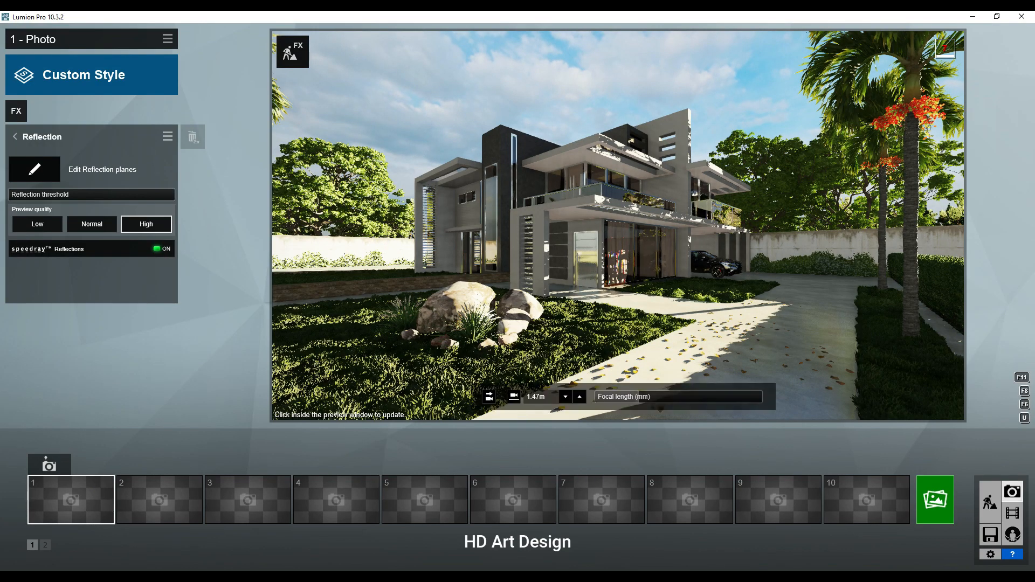
Step: Reframe the villa shot slightly further back with more palm foliage in view, and store it in photo slot 1
right_drag(334, 397, 230, 428)
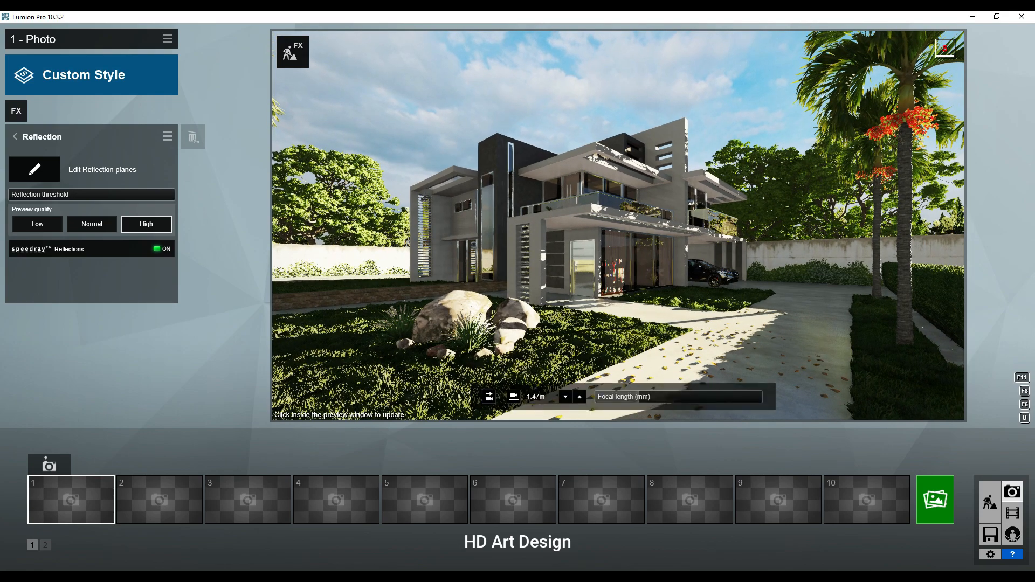
key(a)
key(s)
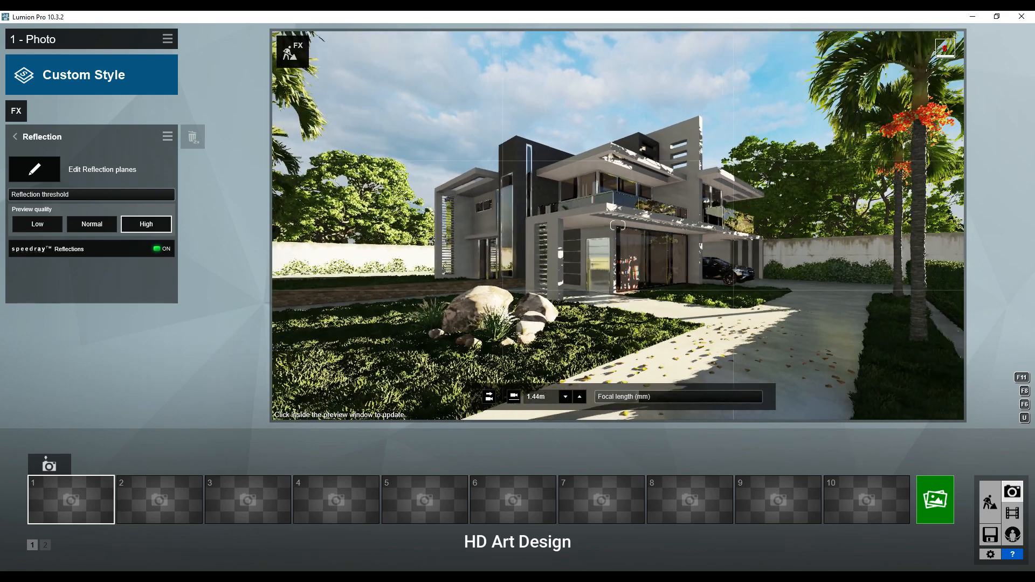
right_drag(141, 447, 20, 471)
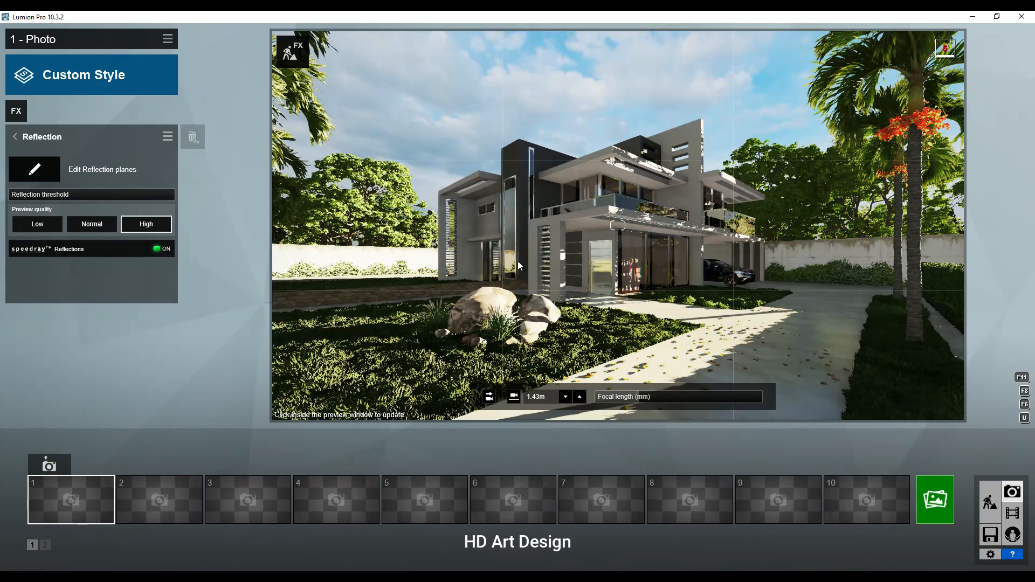
click(49, 465)
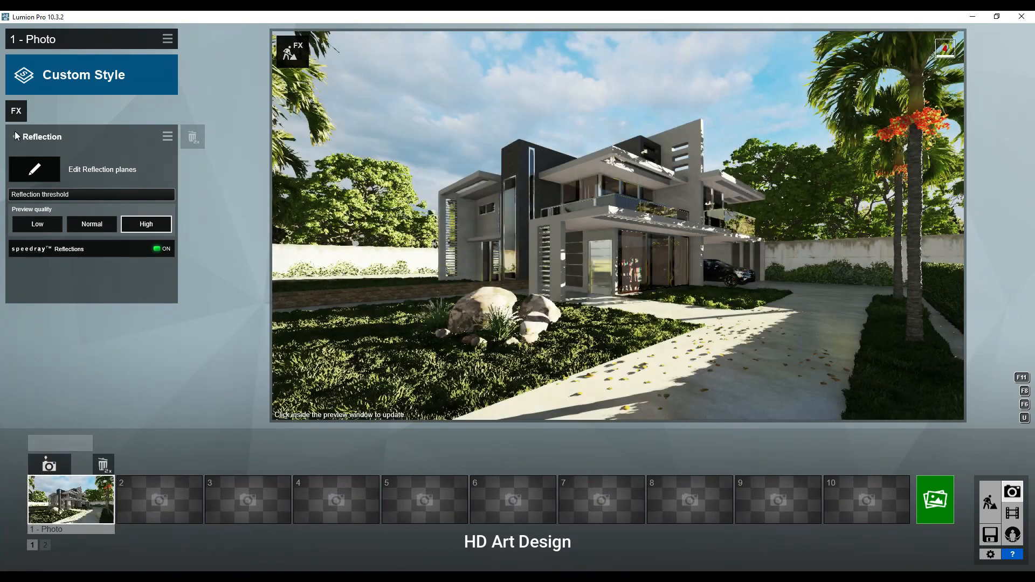
Step: Add the Precipitation effect from the Weather category with particle size 0.0 and particle quantity 0.4
click(16, 137)
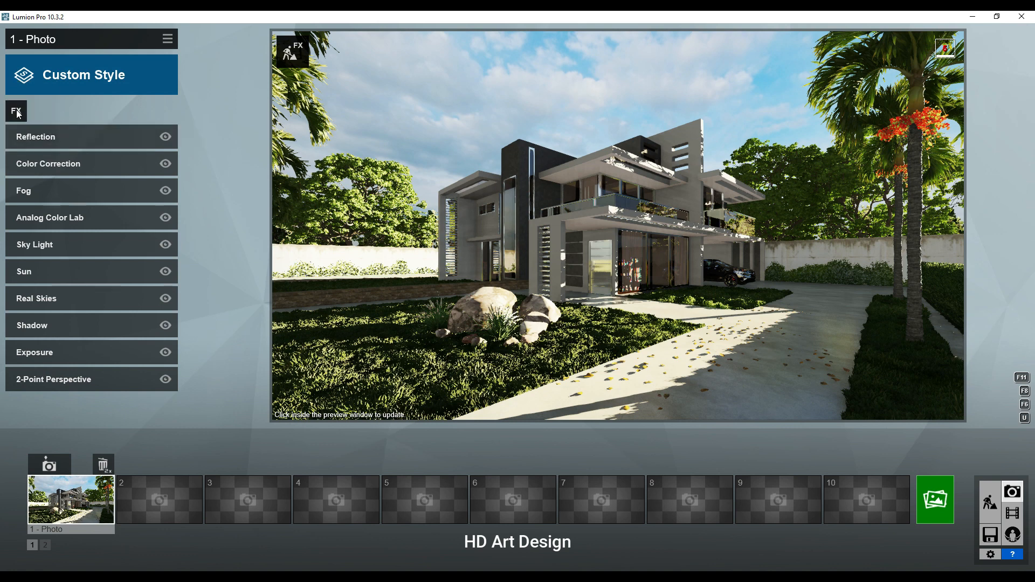
click(16, 111)
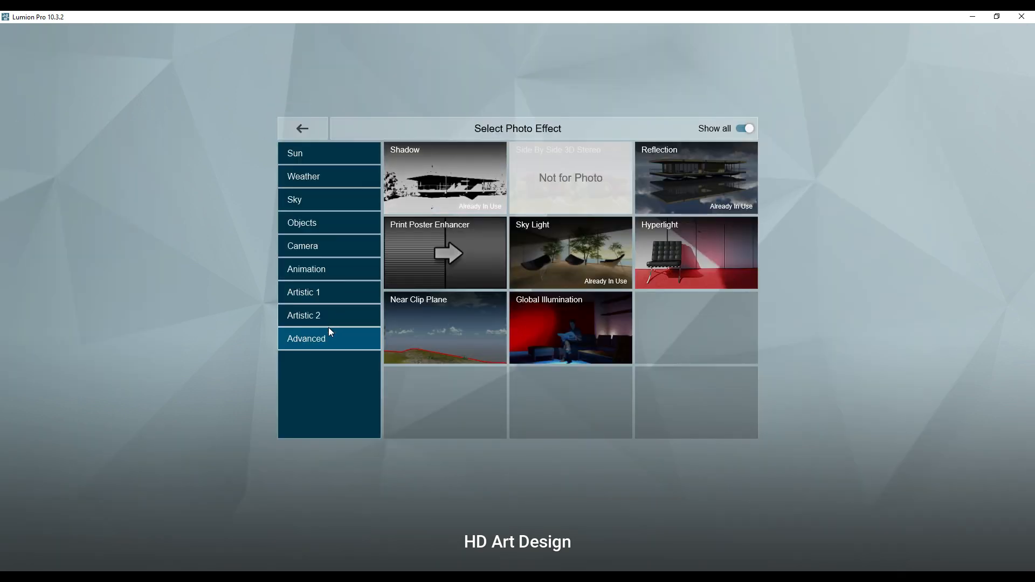
click(319, 246)
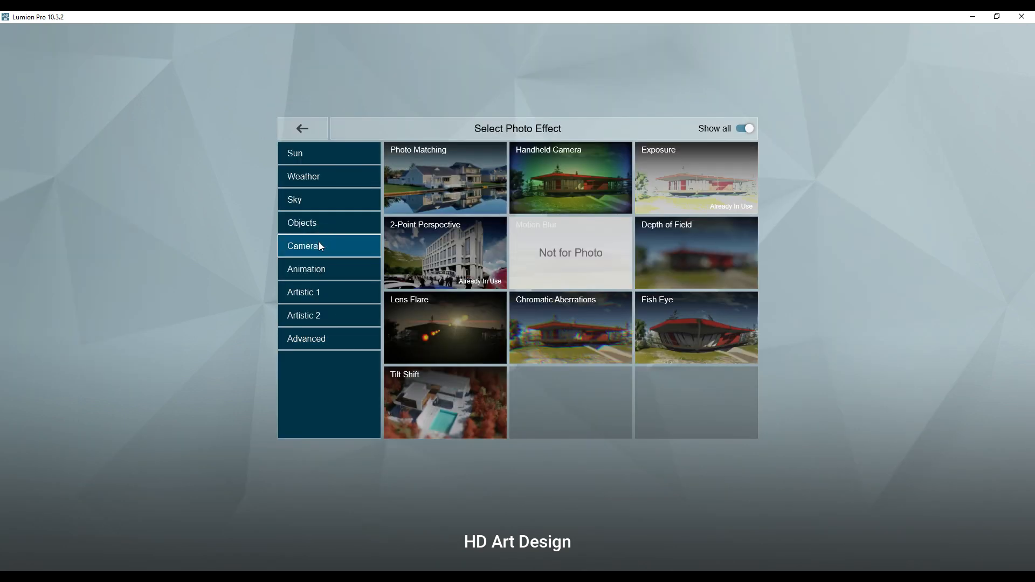
click(315, 176)
click(708, 172)
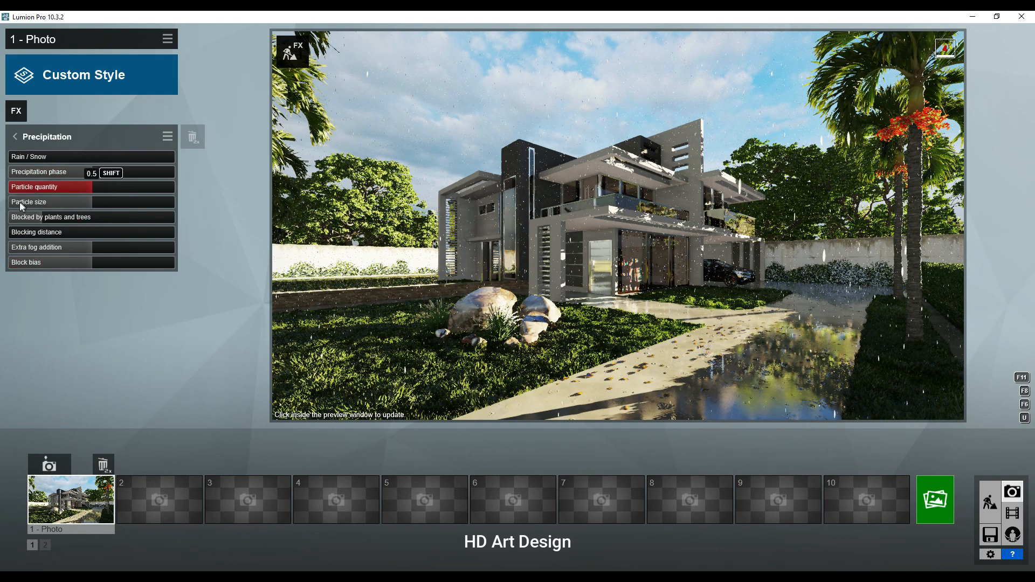
drag(22, 207, 15, 205)
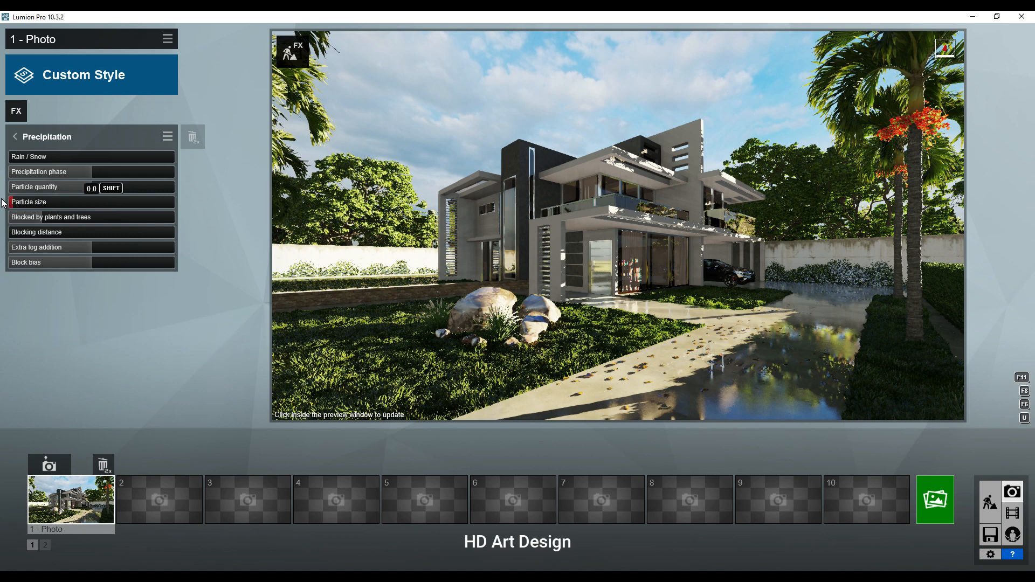
click(86, 187)
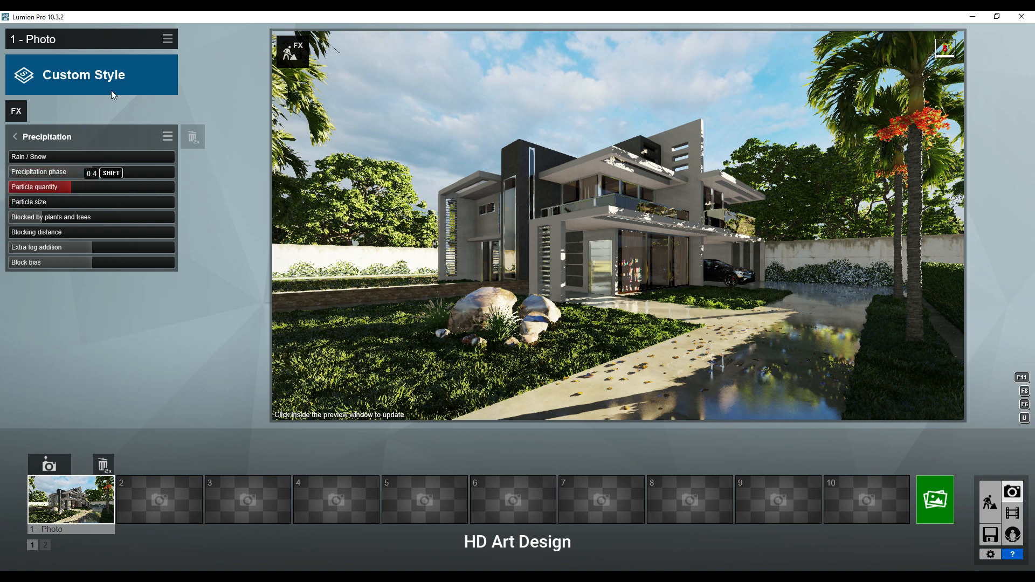
Step: Try precipitation phases of 0.3 and 0.4, settle on about 0.5, and update the photo preview
click(57, 172)
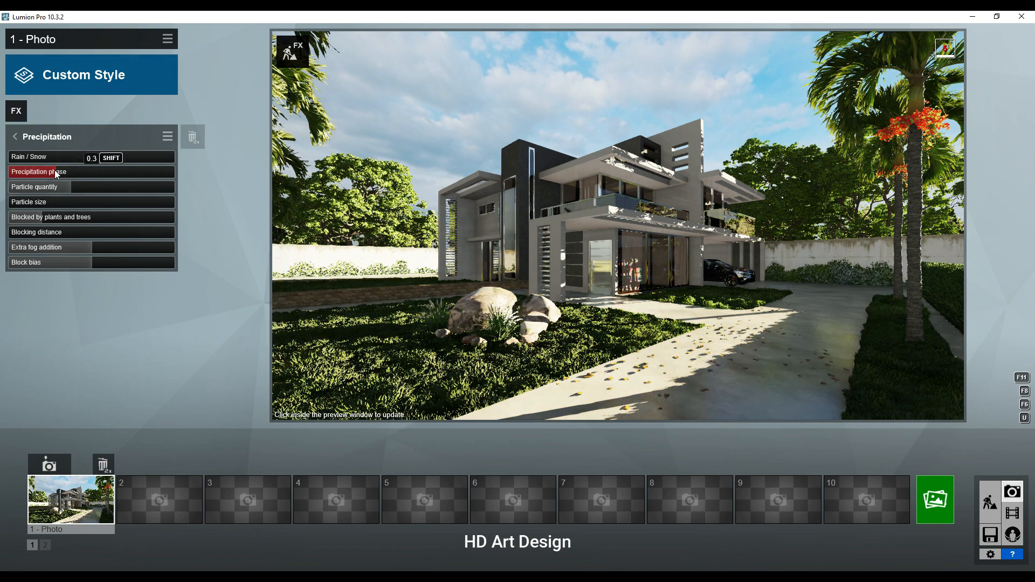
click(69, 172)
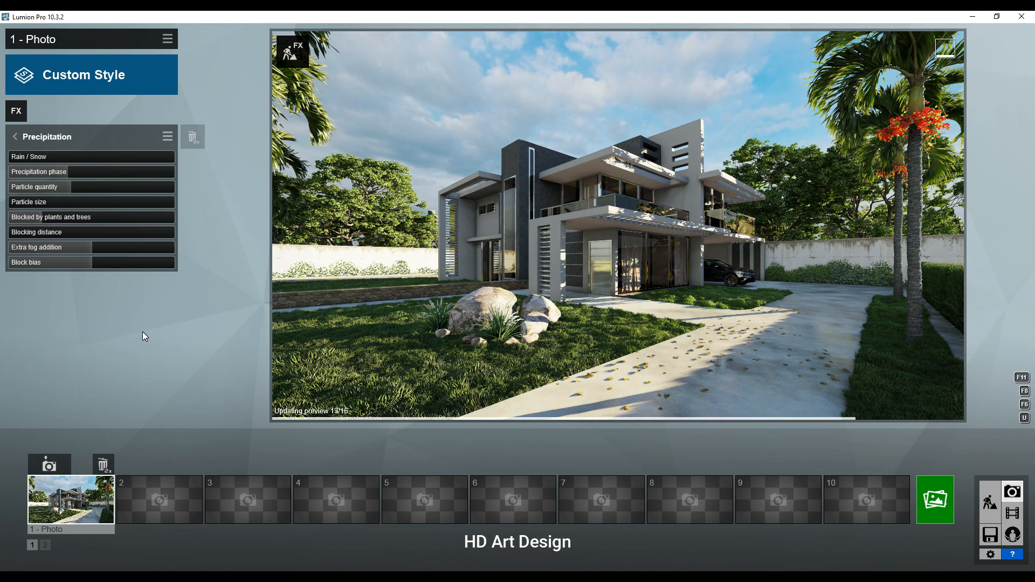
click(79, 172)
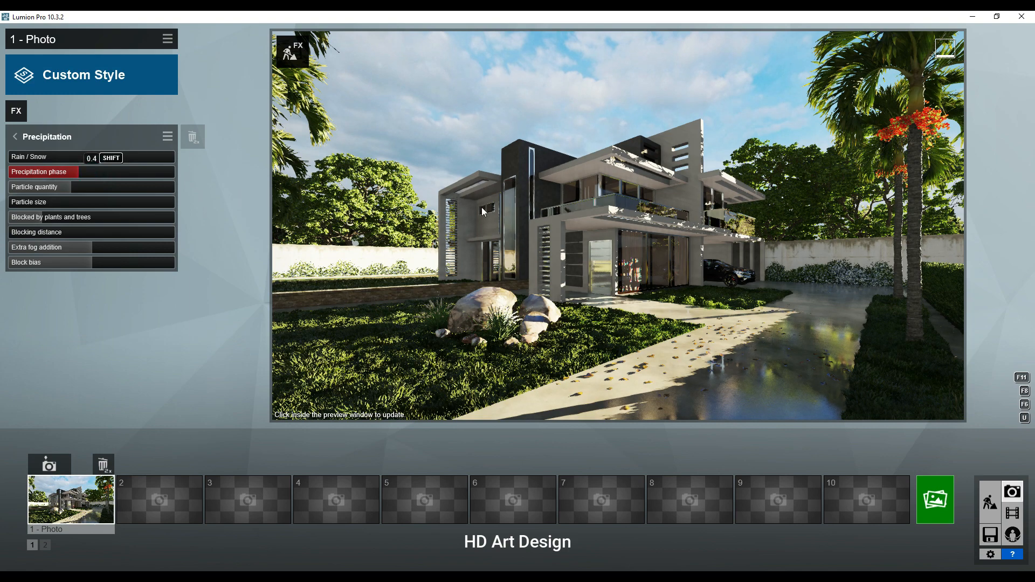
click(503, 205)
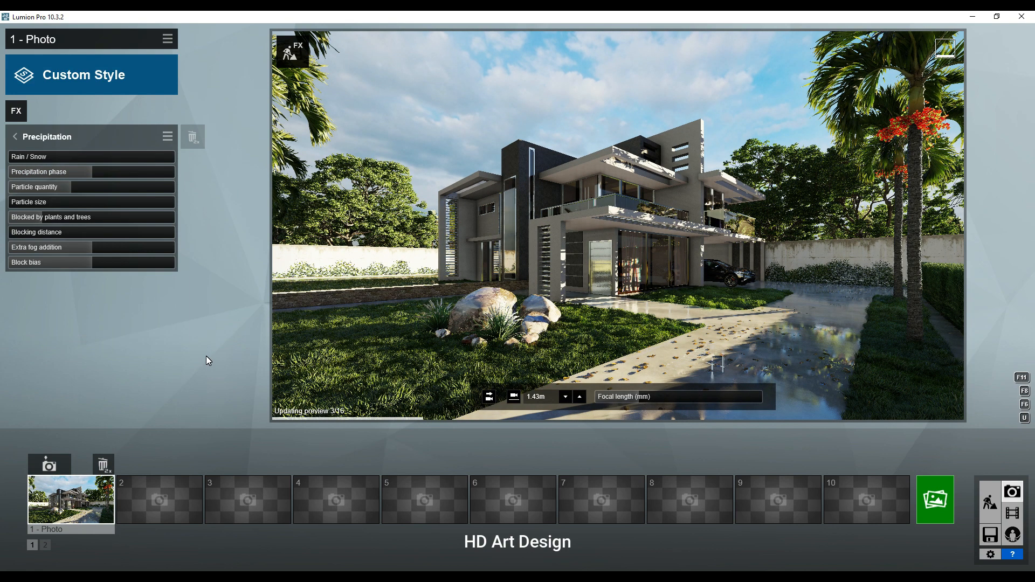